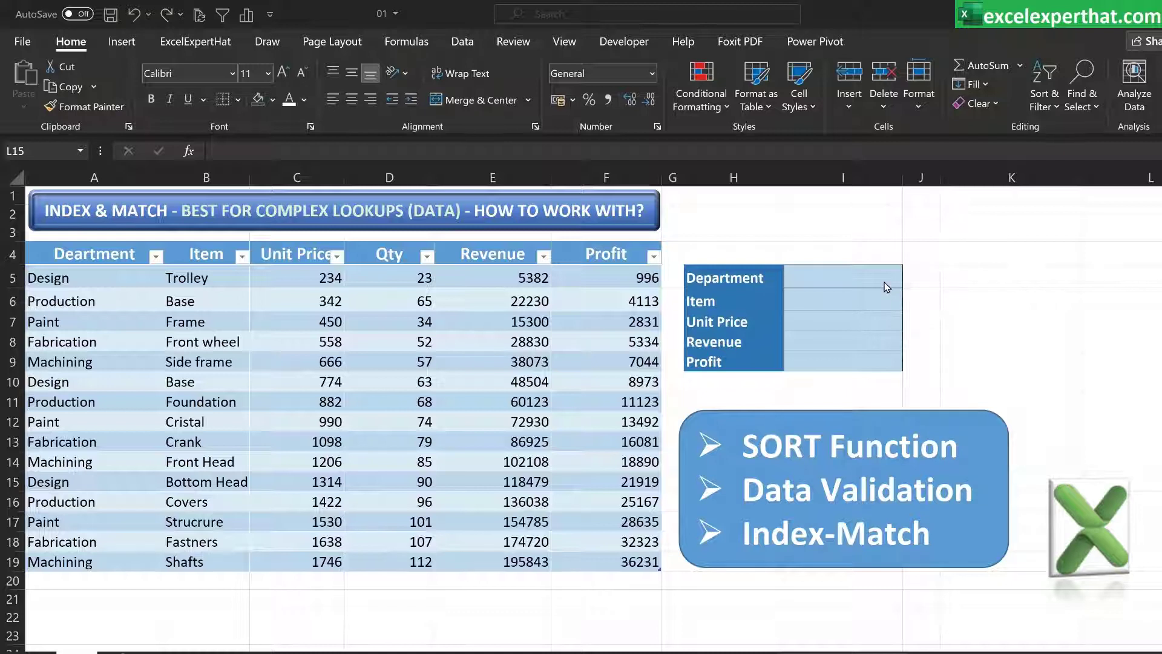
Add a list-type data validation dropdown to the Department input cell with source A5:A19, and check its entries
click(842, 276)
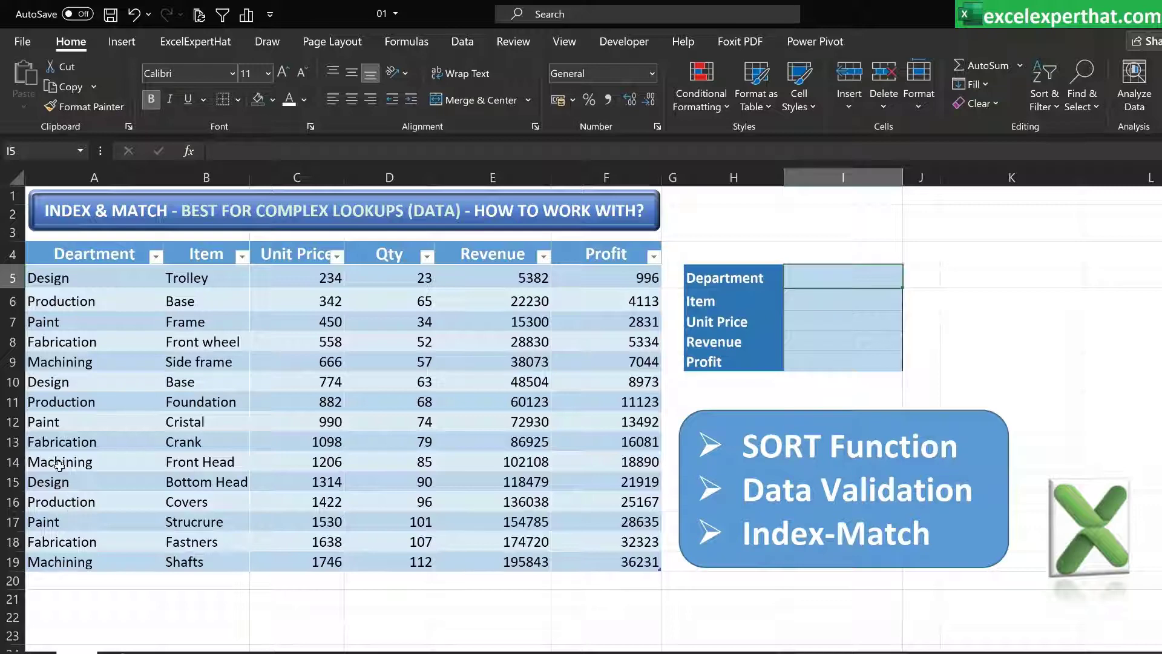
click(463, 41)
click(849, 105)
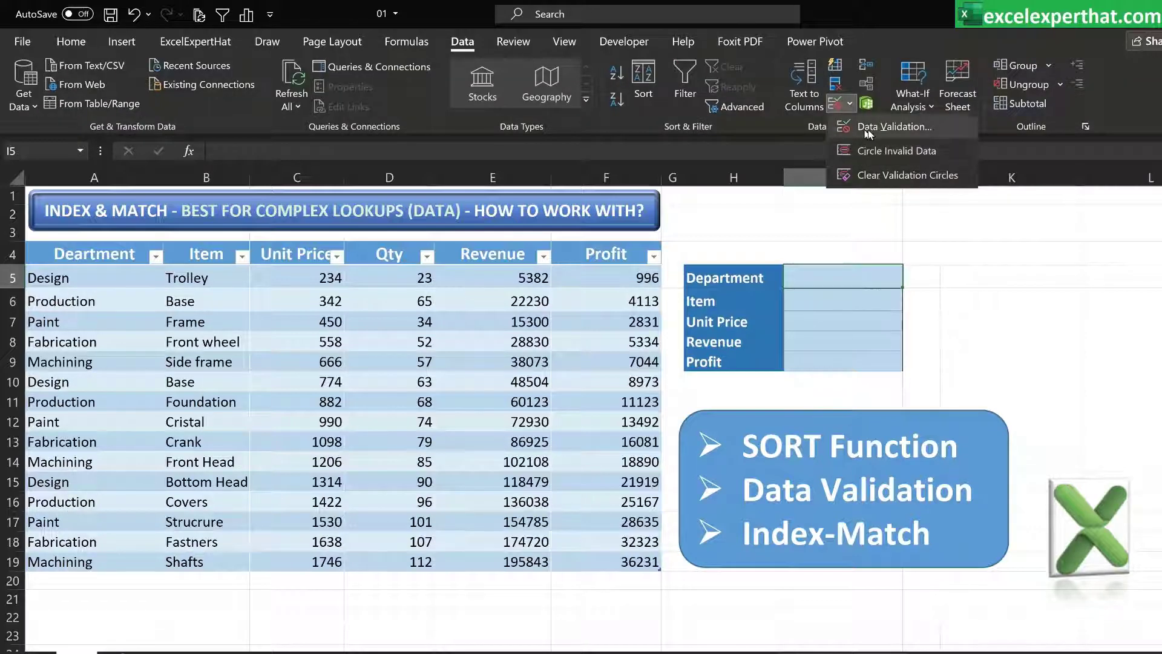
click(868, 128)
click(557, 237)
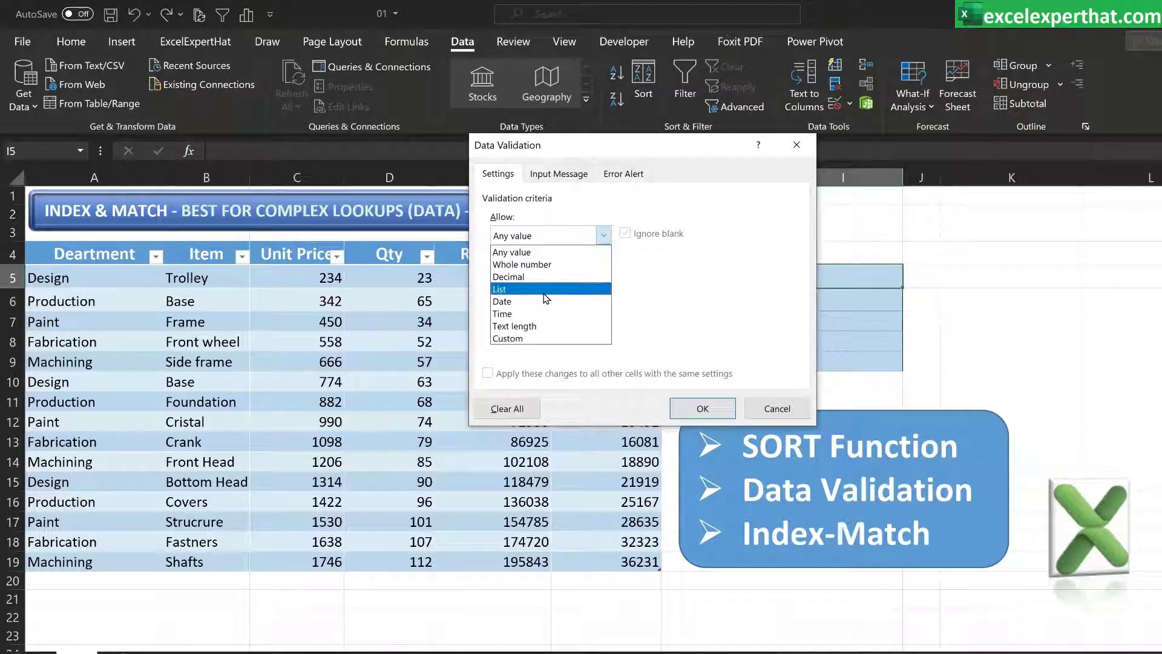
click(532, 281)
drag(72, 280, 75, 559)
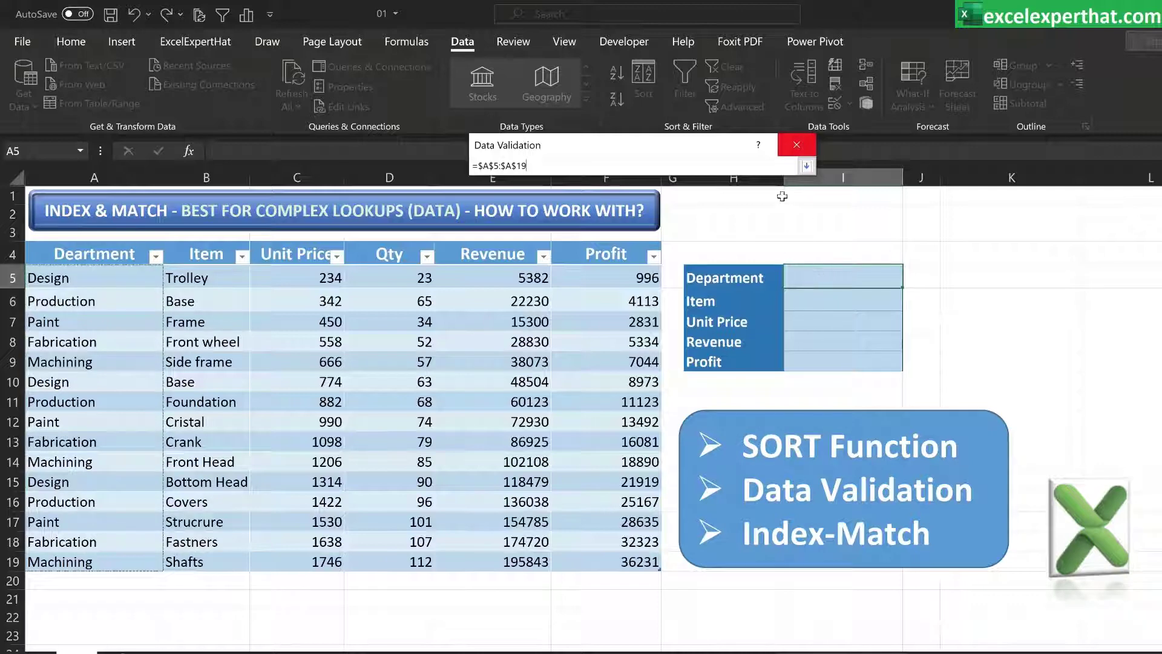
click(806, 167)
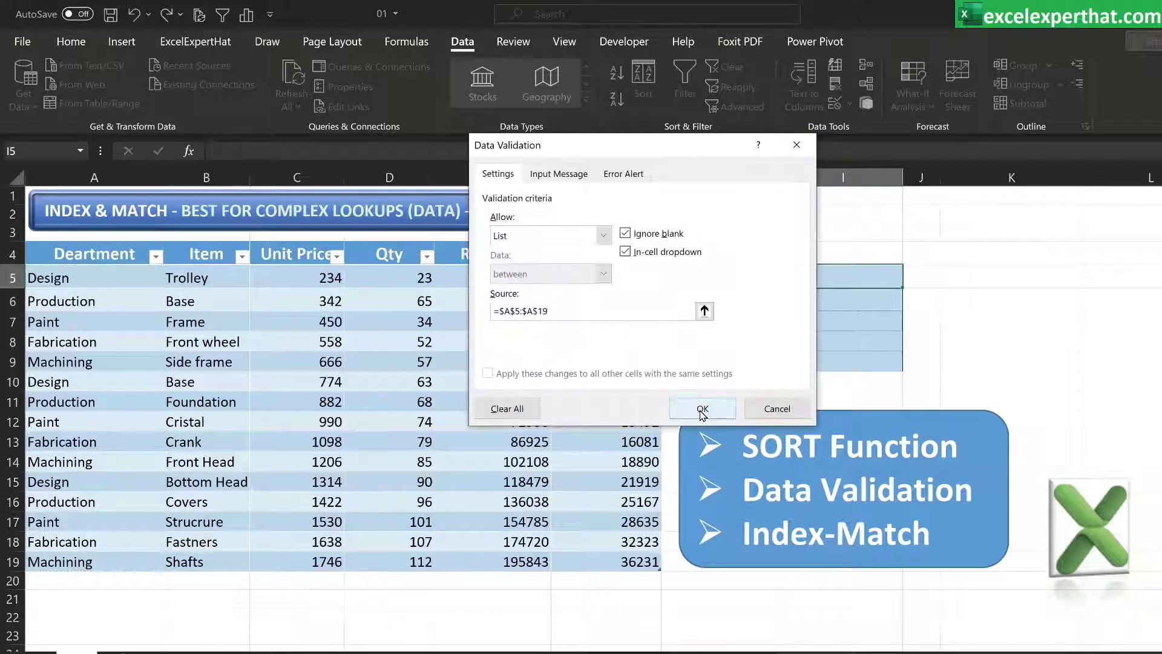
click(702, 411)
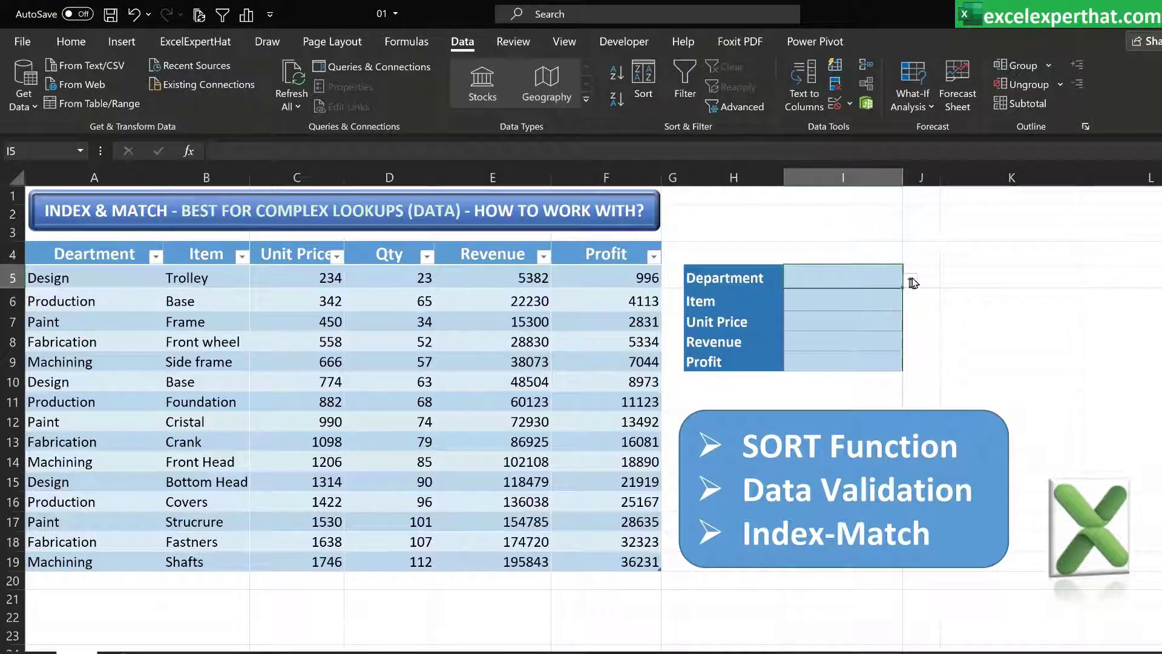
click(913, 283)
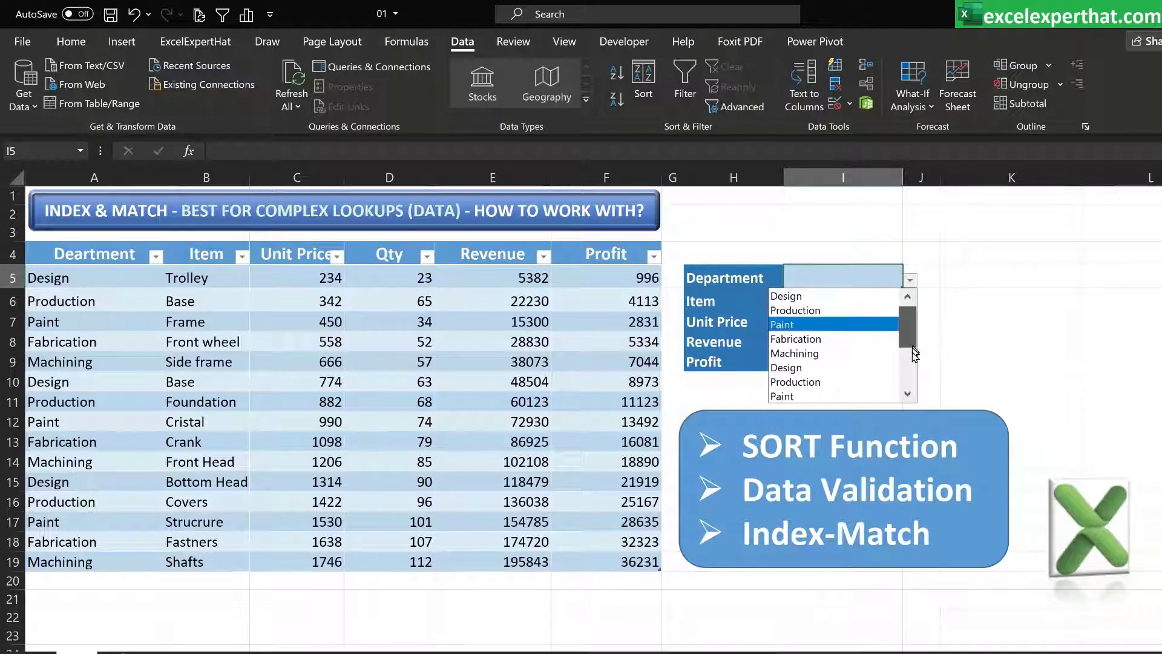
drag(912, 348, 909, 303)
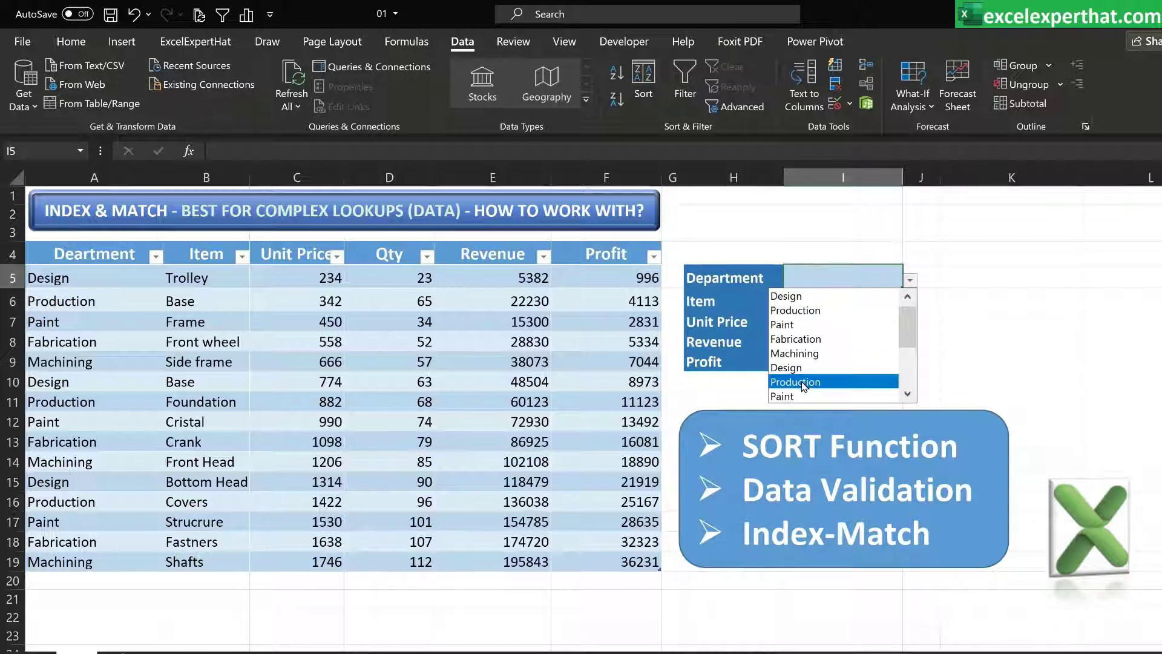
key(Escape)
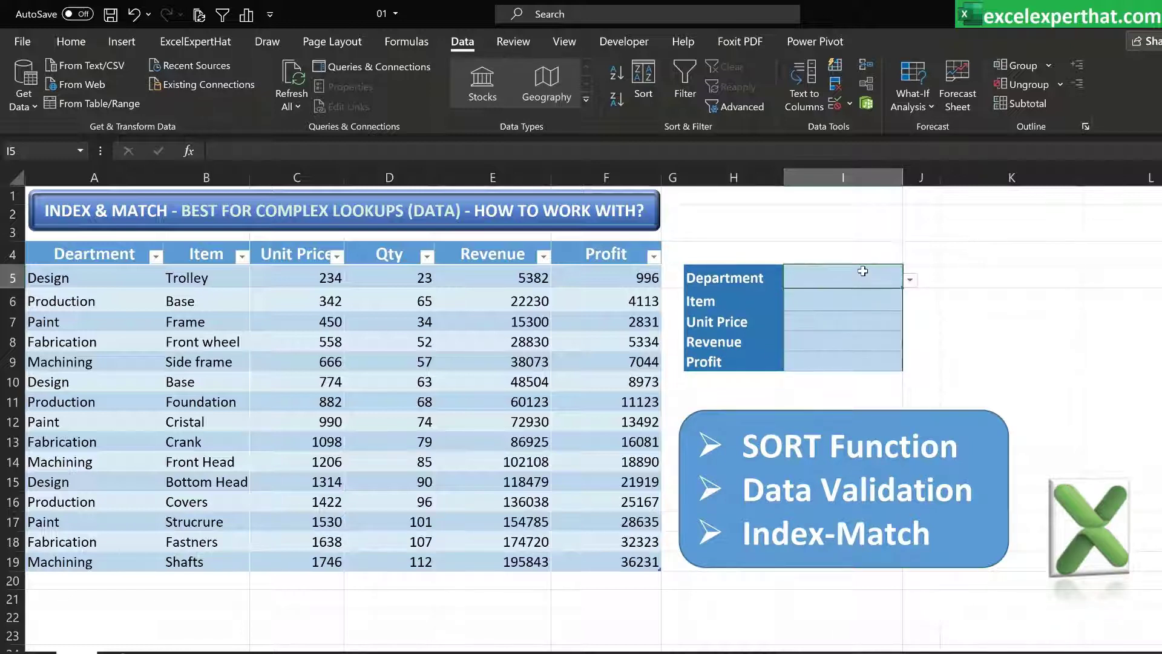
Clear all data validation from the Department input cell
click(849, 106)
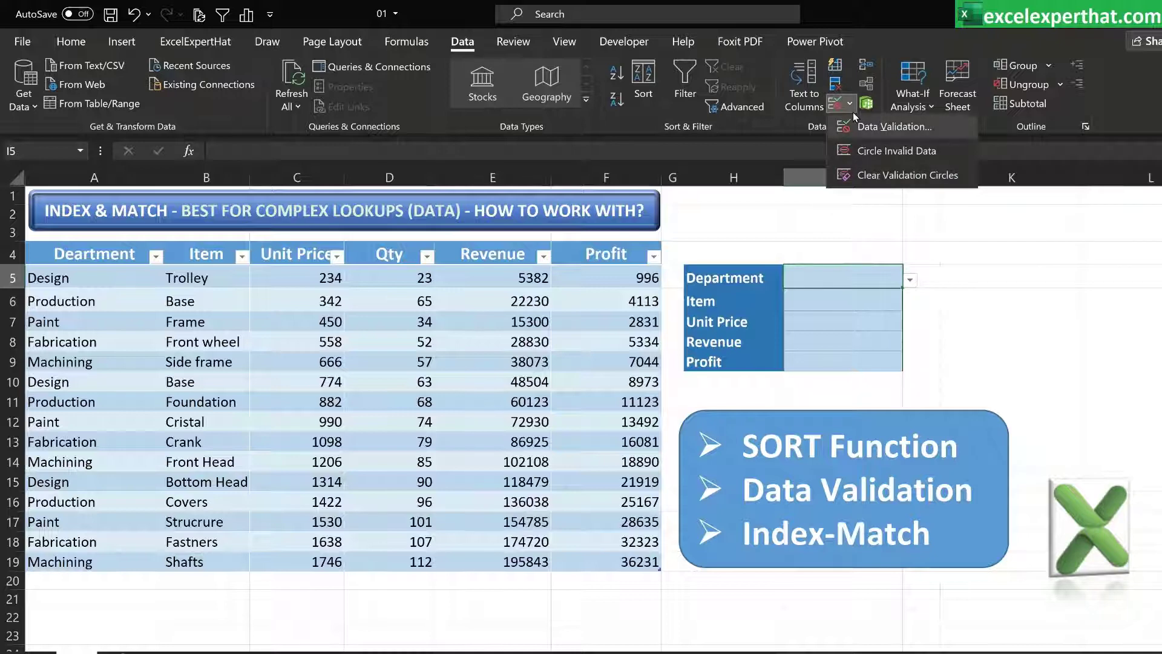
click(852, 127)
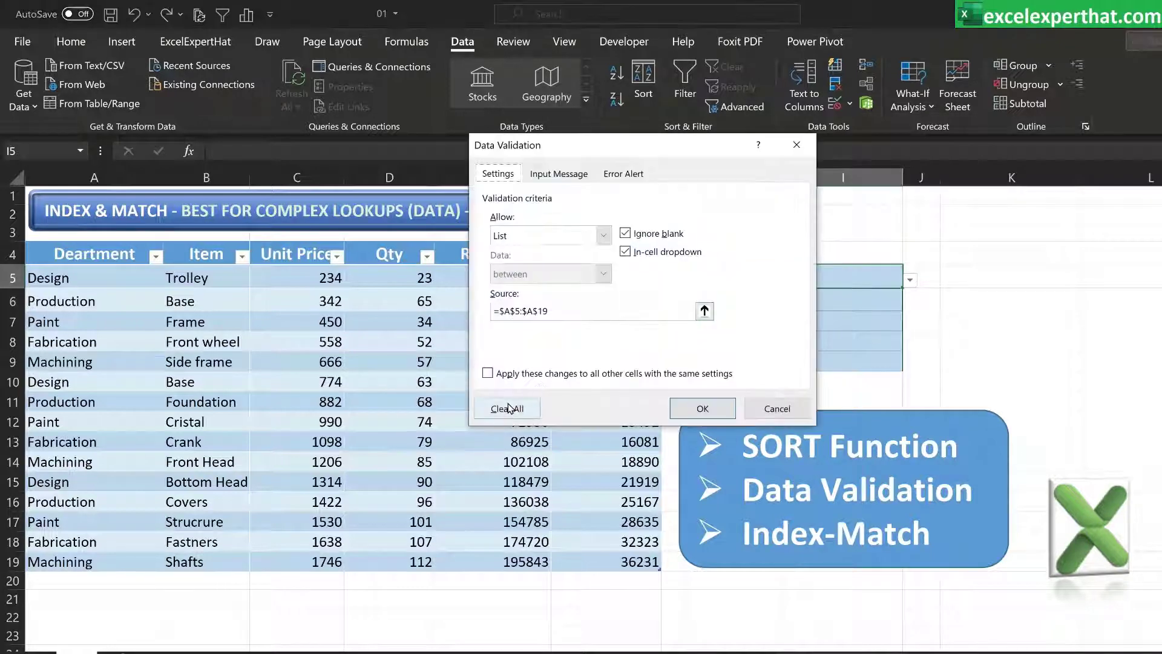
click(507, 408)
click(703, 416)
Enter =SORT(UNIQUE(Table1[Deartment])) in K3 to list the unique departments alphabetically, accepting the suggested correction
click(965, 318)
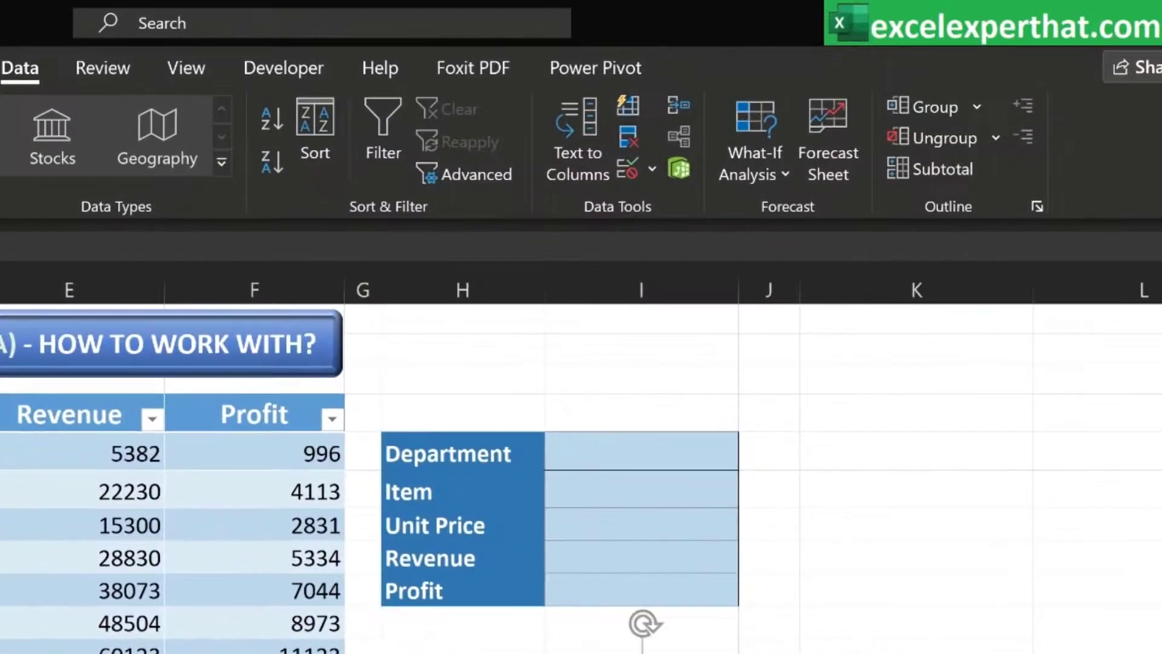
text(=)
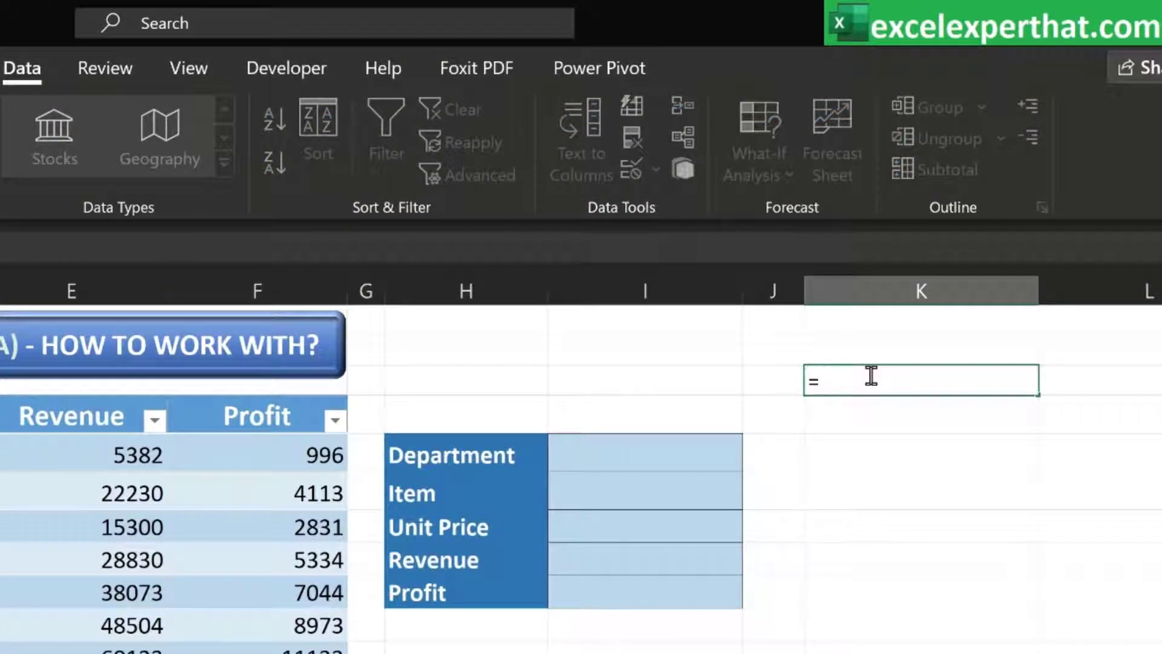
text(sort)
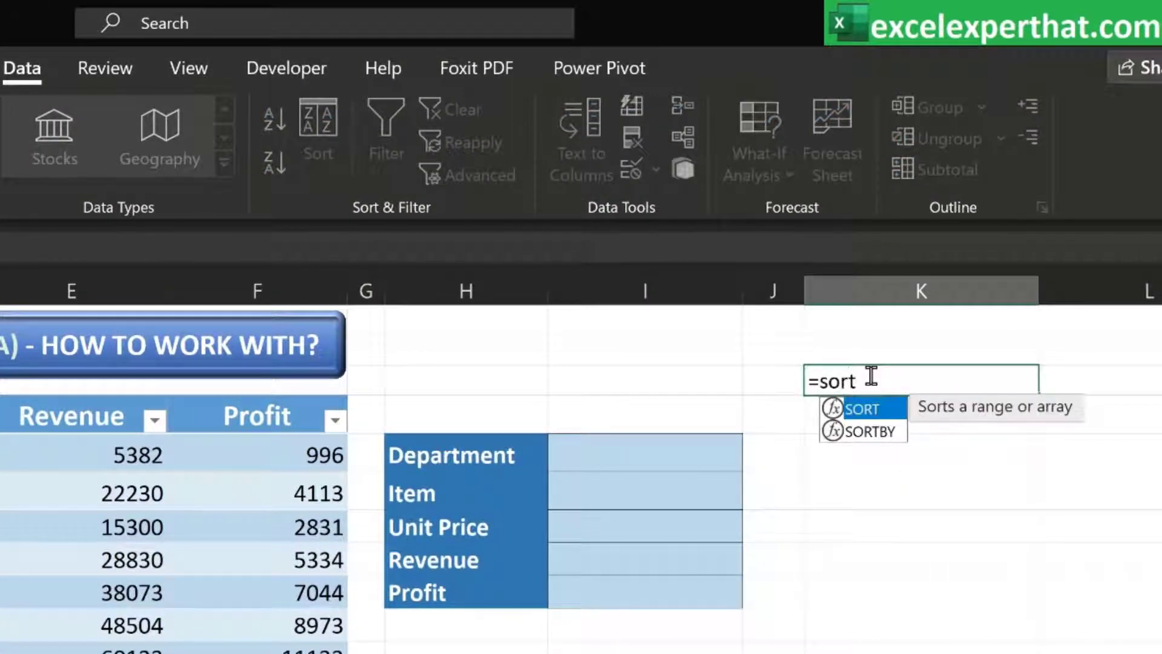
double_click(873, 411)
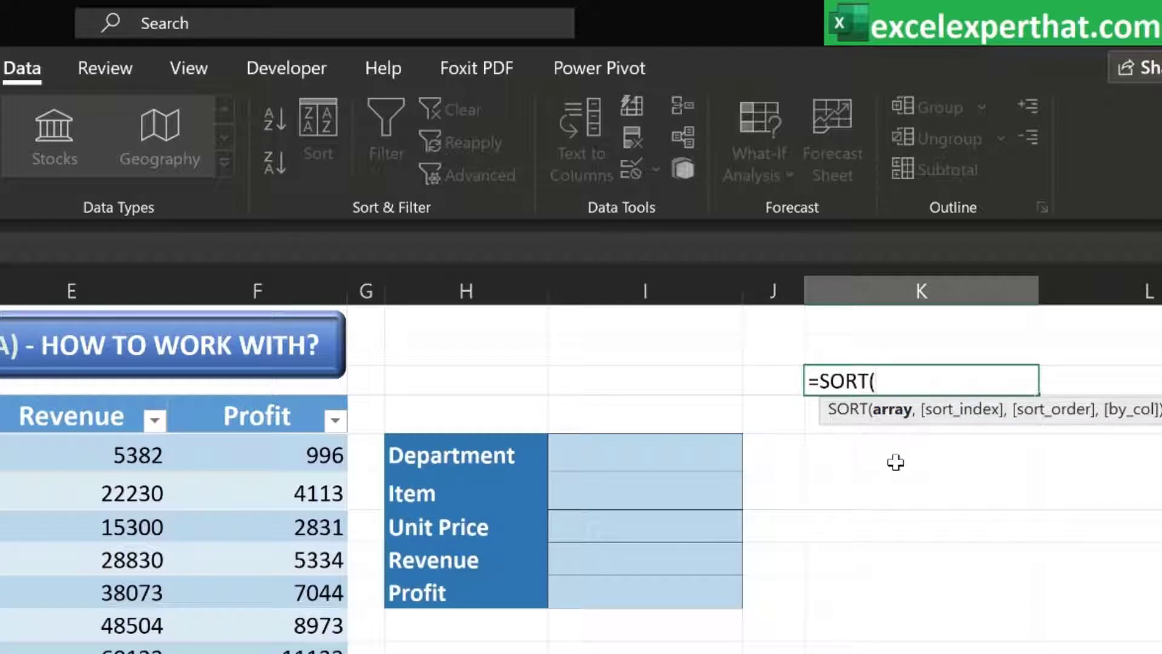
text(un)
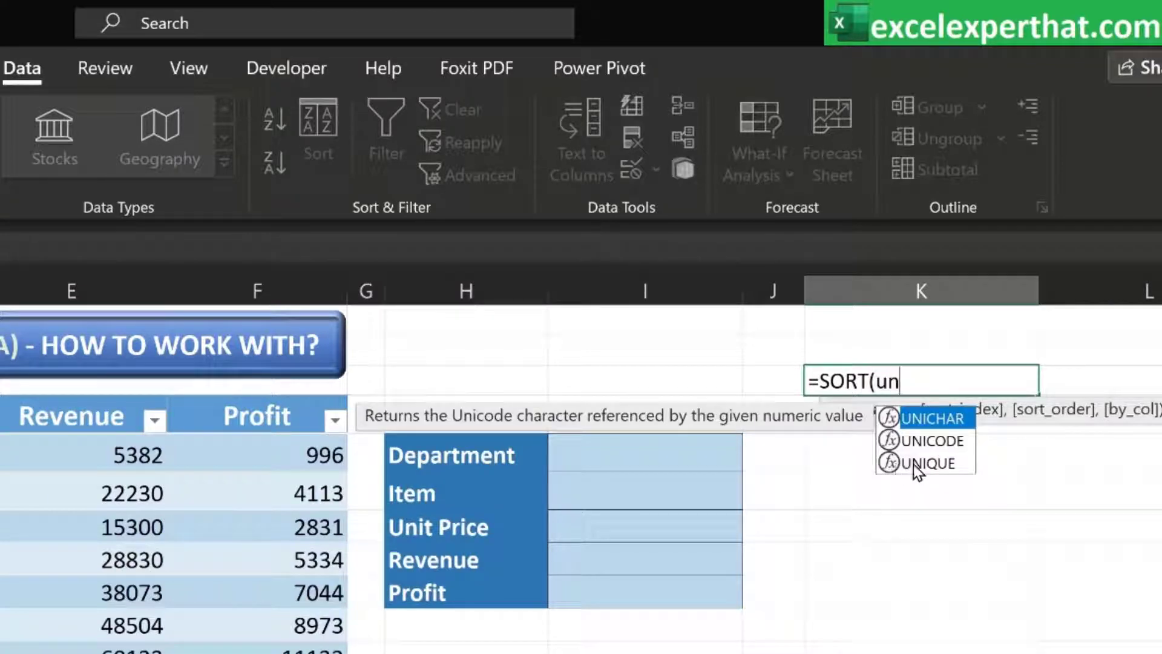
click(915, 464)
double_click(916, 463)
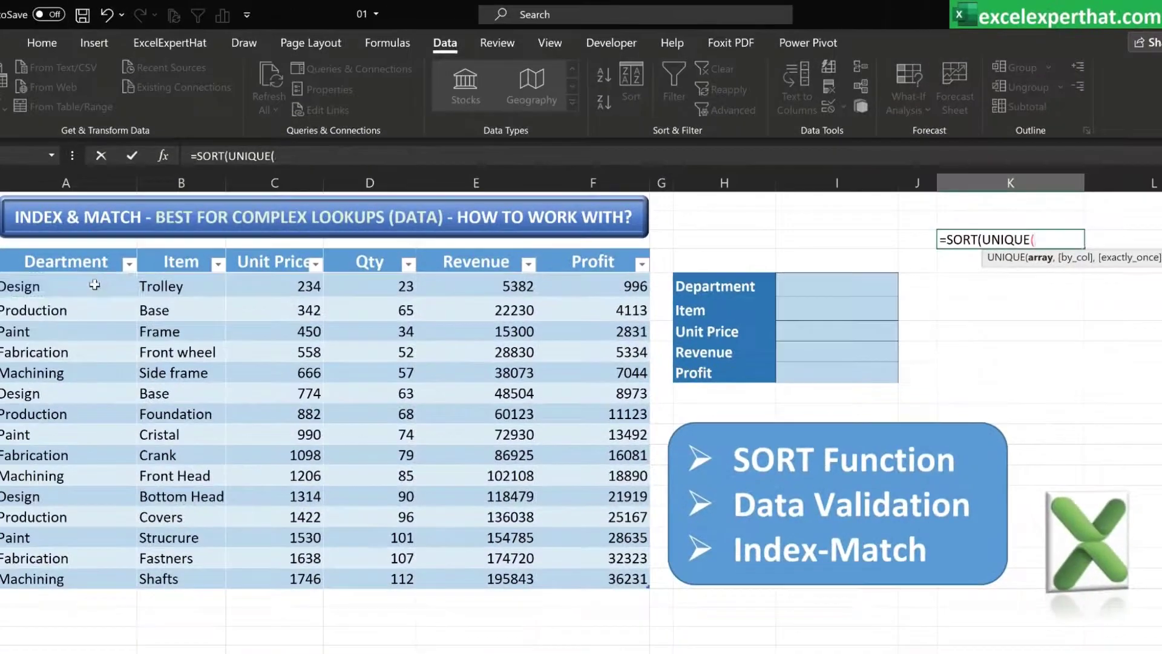
drag(94, 285, 46, 582)
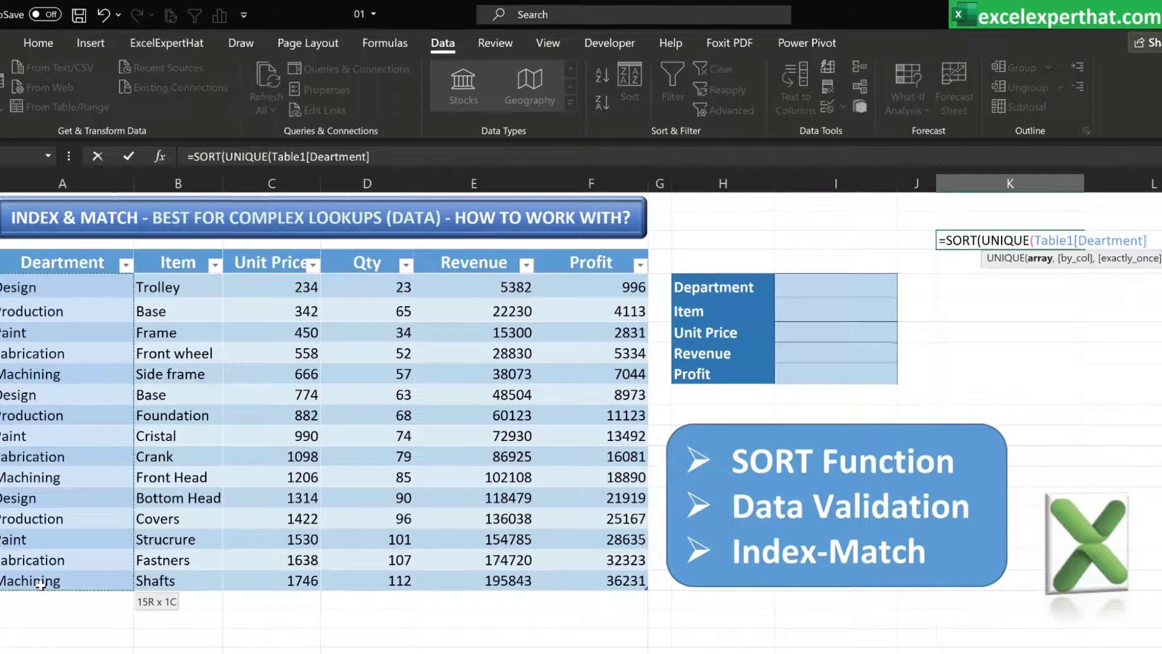
text())
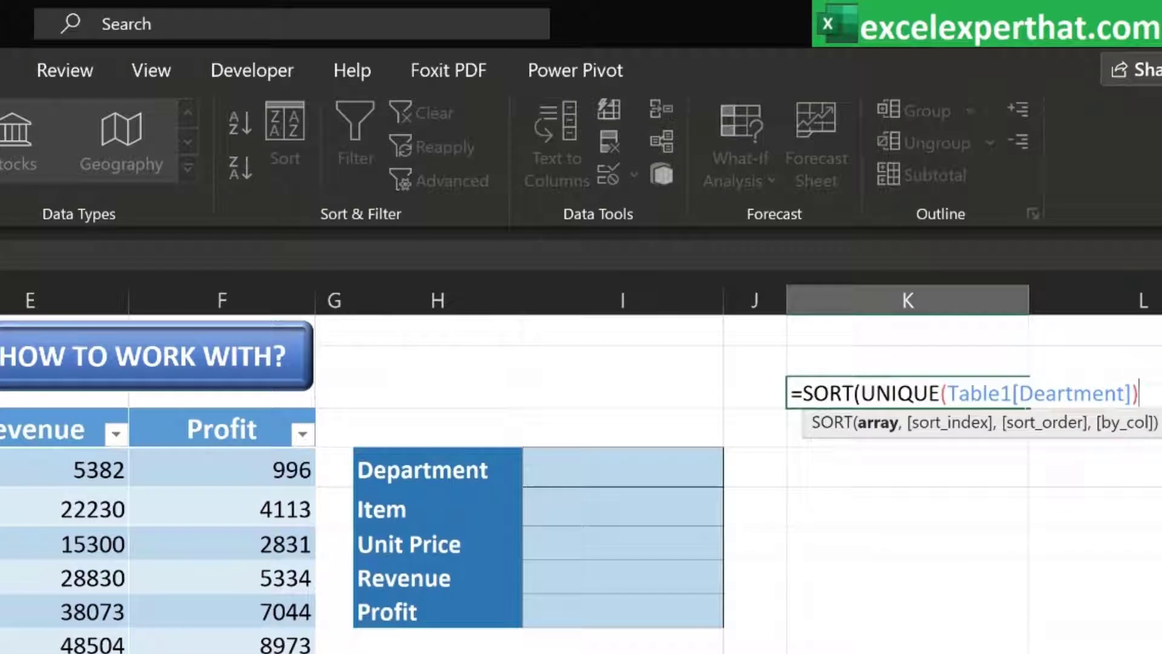
key(Return)
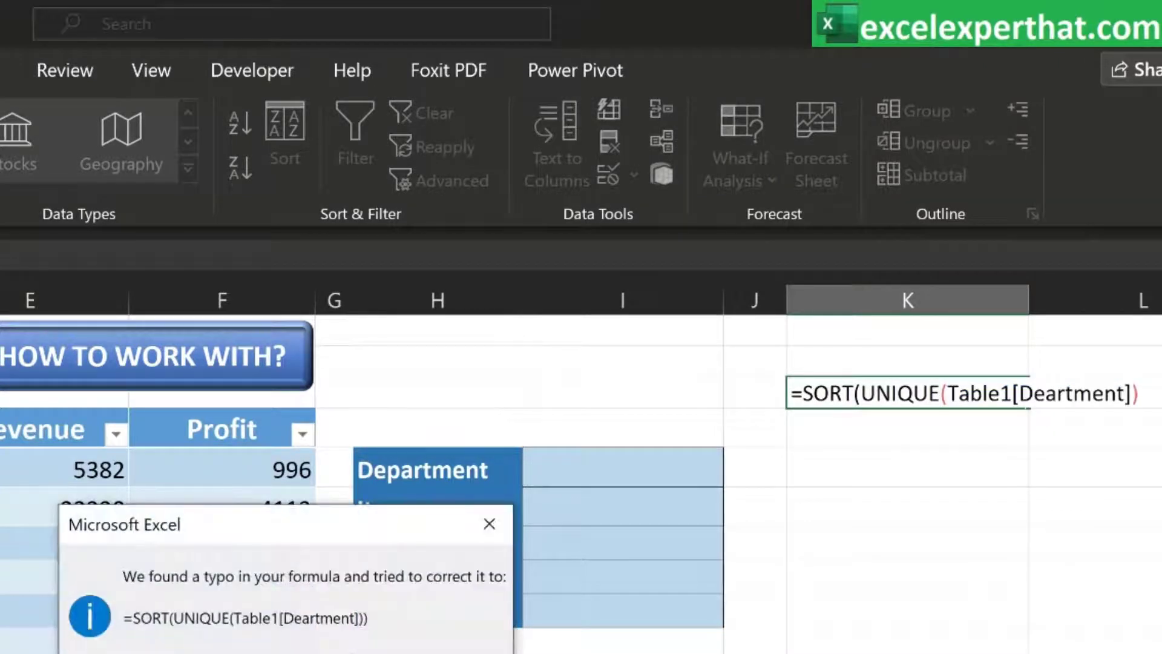
key(Return)
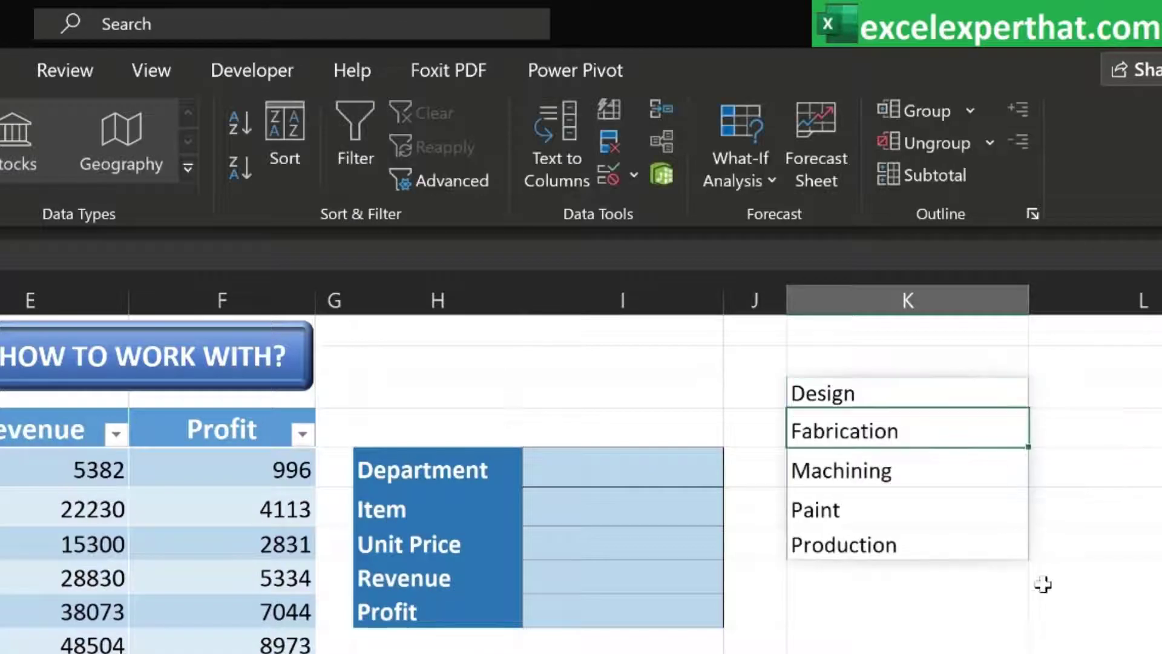
click(1044, 585)
Add a list-type data validation dropdown to the Department input cell using K3:K7 as its source
click(945, 402)
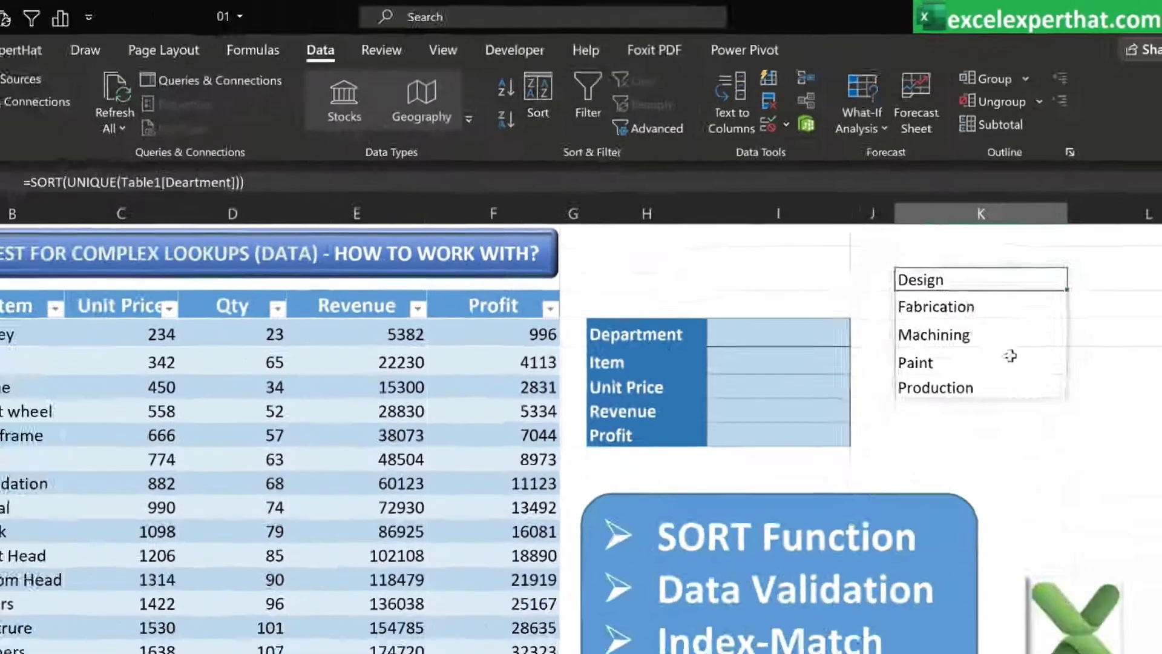
click(778, 333)
click(778, 124)
click(781, 156)
click(490, 283)
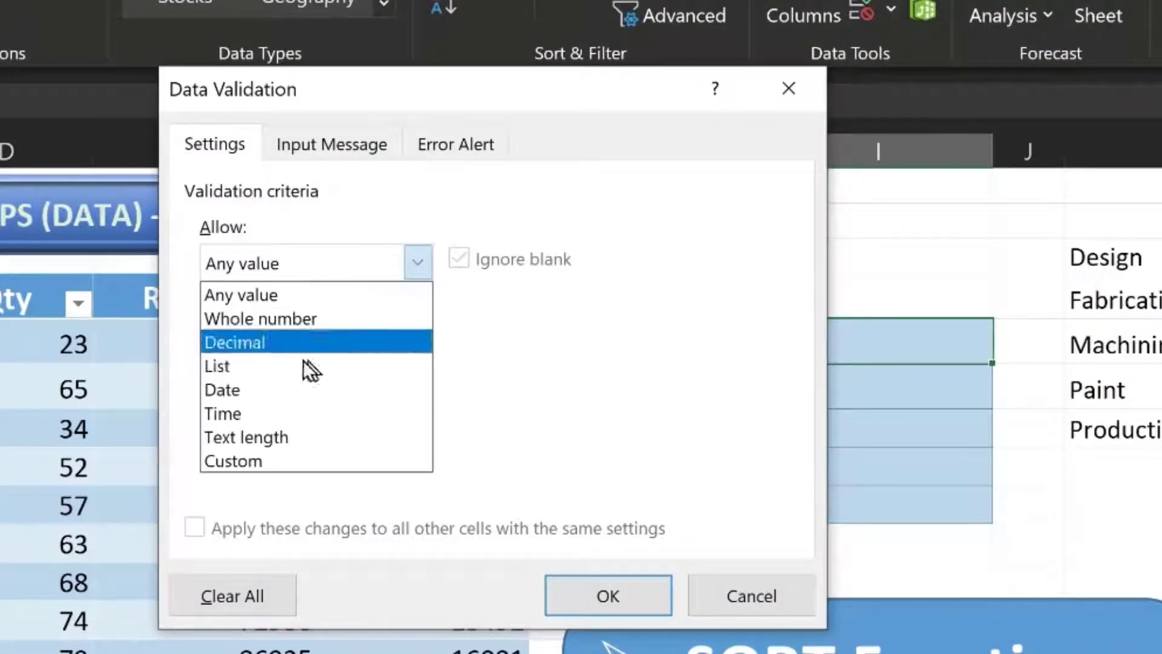
click(305, 365)
click(614, 407)
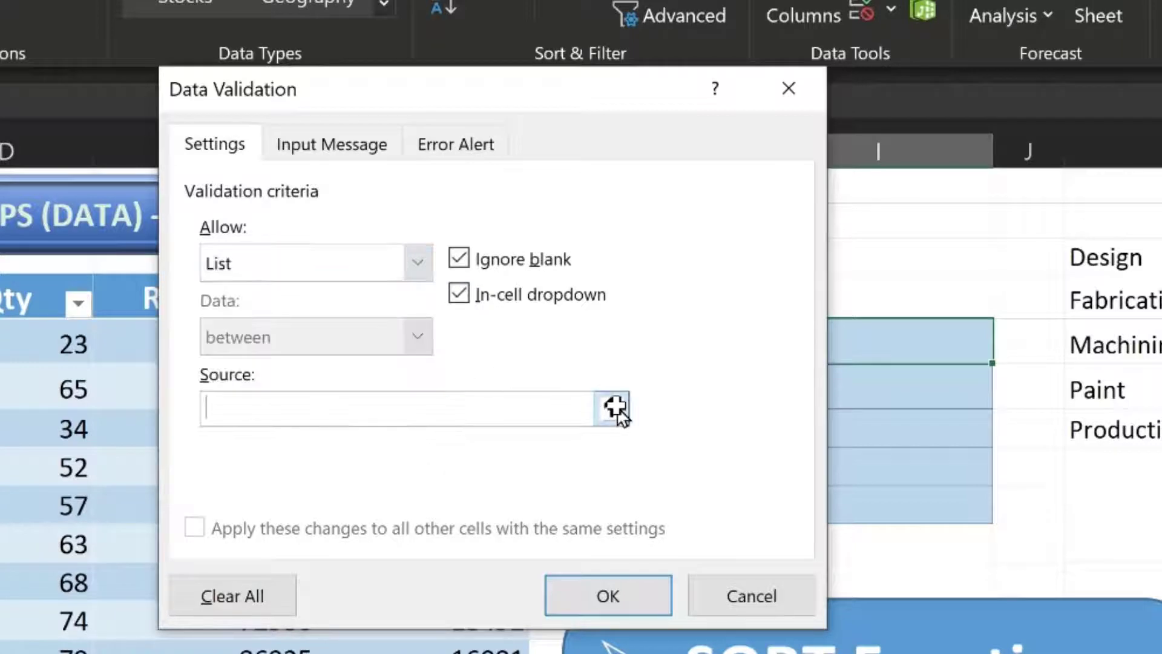
drag(1110, 257, 1127, 435)
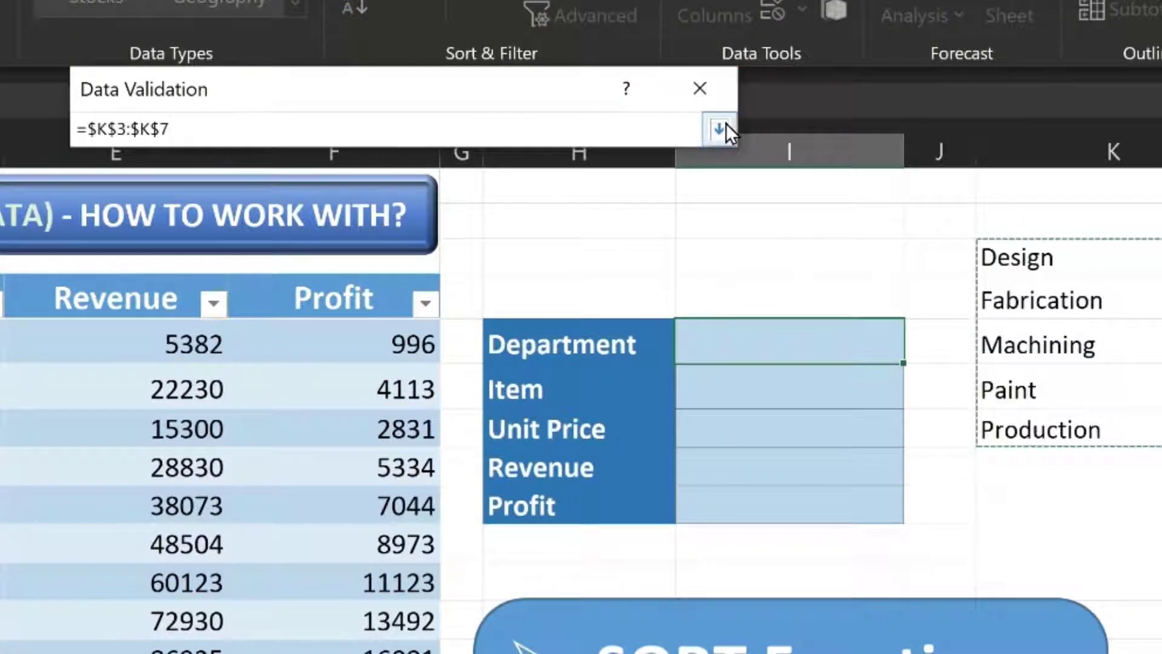
click(720, 129)
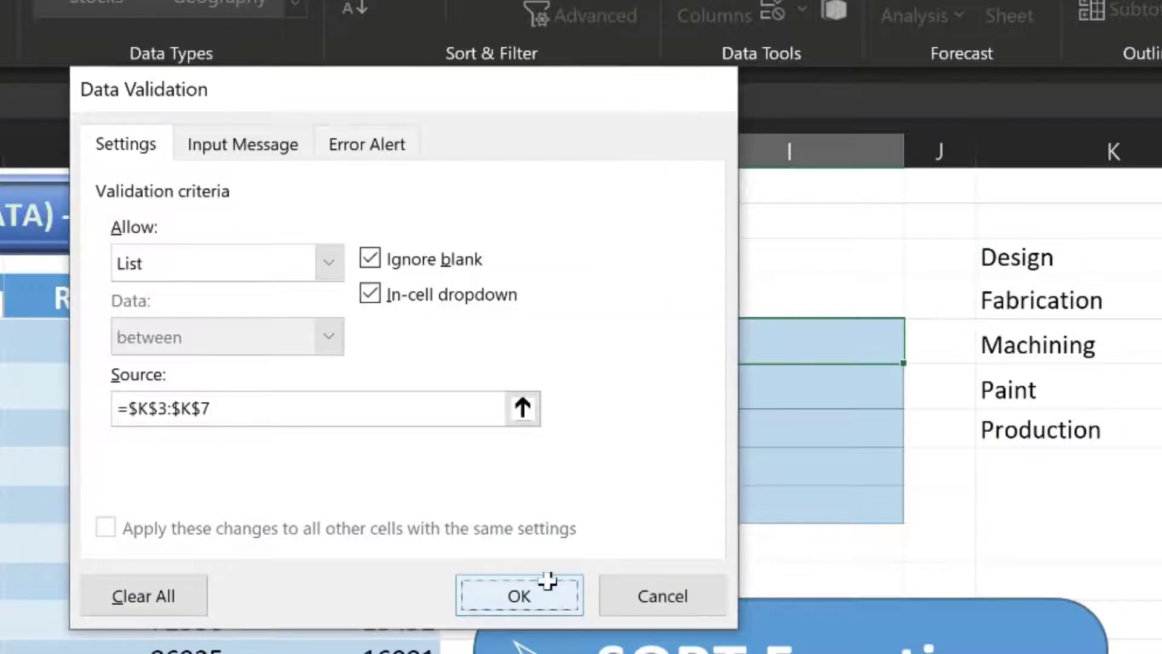
click(547, 582)
click(919, 348)
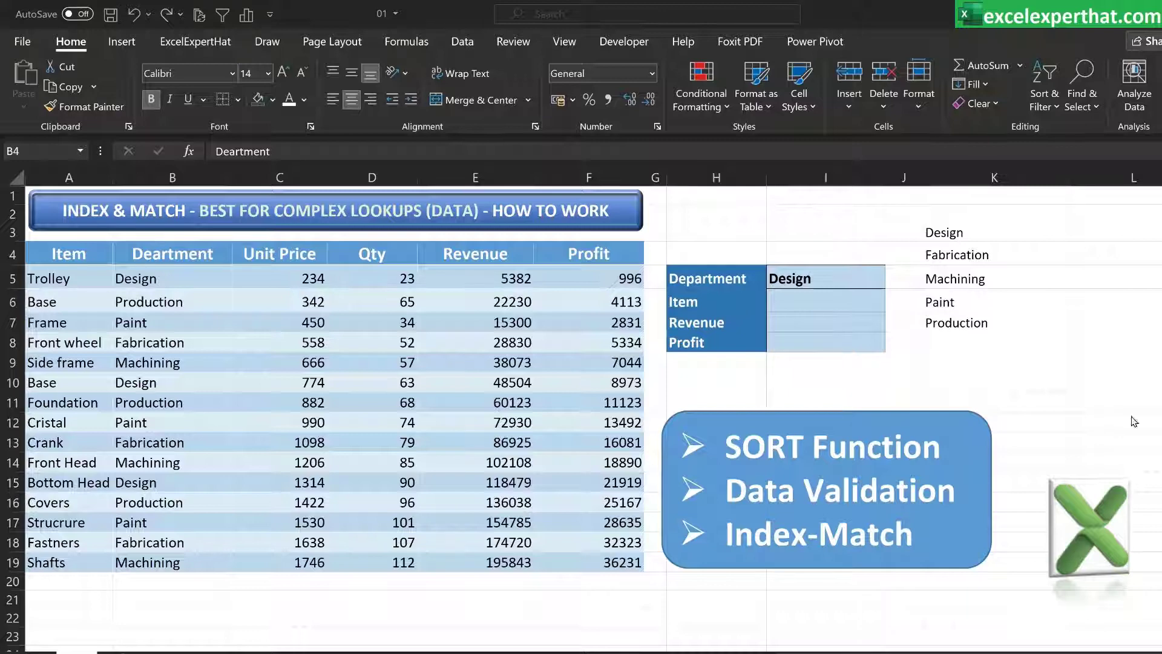
Highlight the Item and Department columns of the table in turn to compare their positions
drag(163, 253, 151, 542)
drag(70, 251, 39, 546)
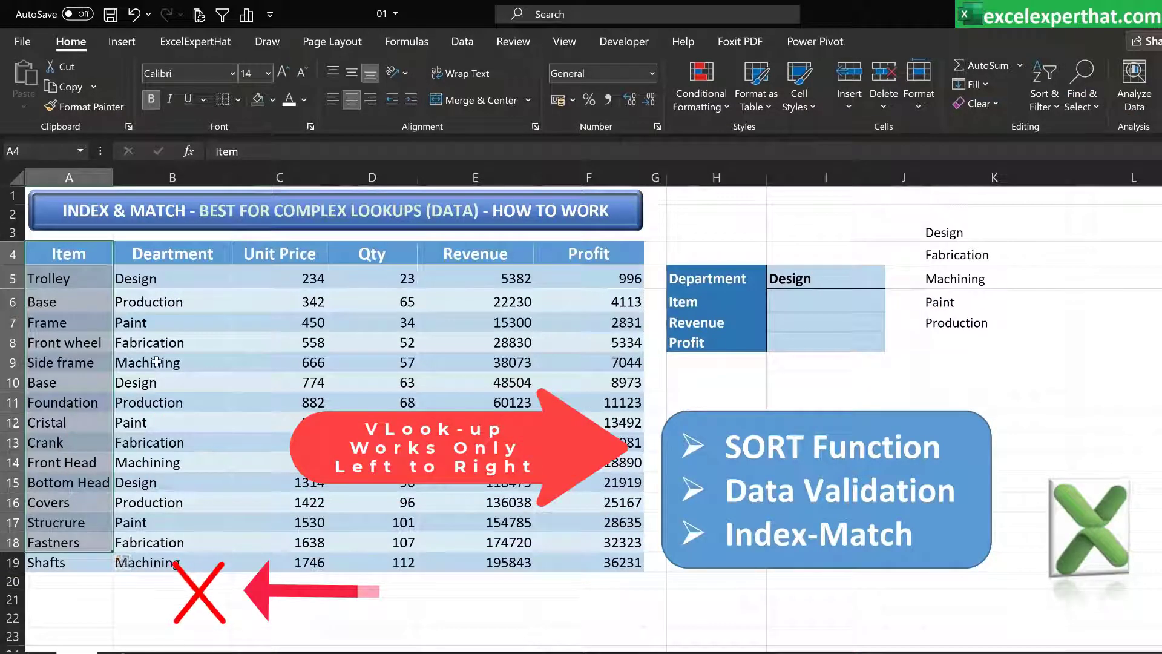
drag(172, 253, 182, 563)
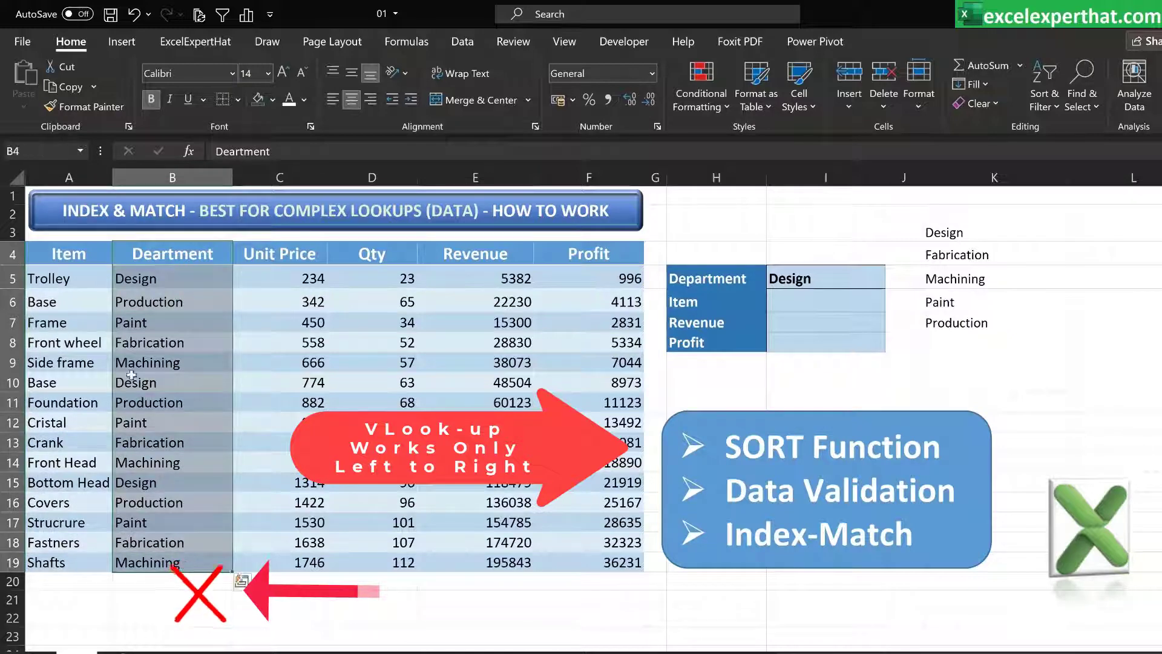
drag(84, 258, 63, 561)
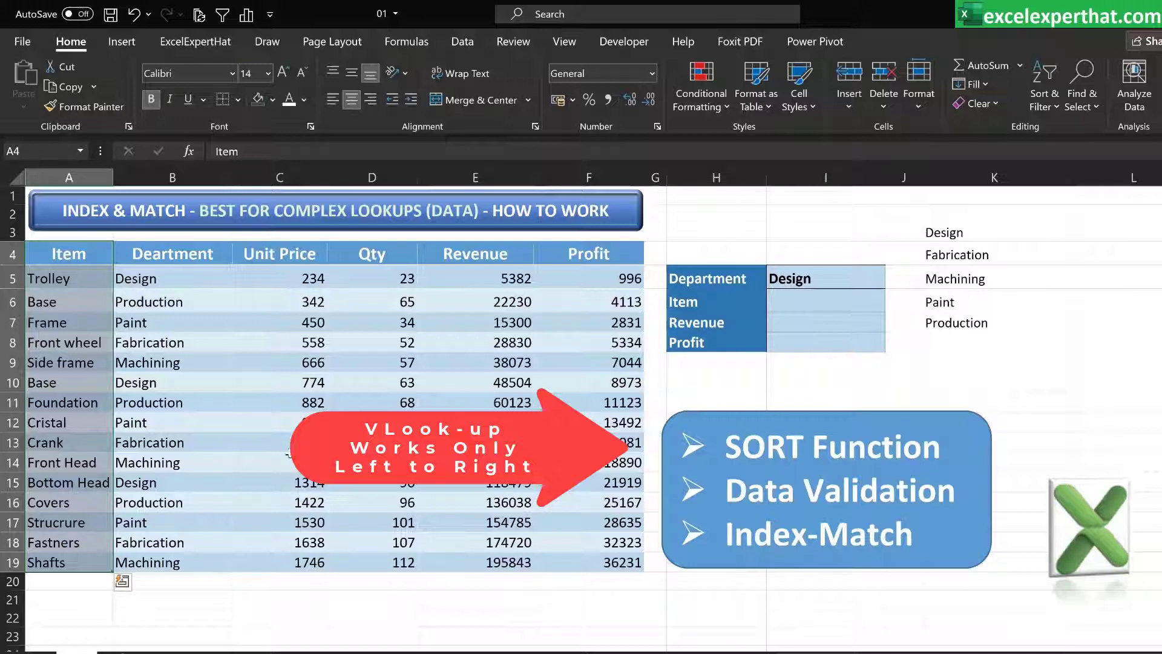
Enter =INDEX(A5:A19,1) in the Item cell I6 to return the first item of the Item column
click(807, 309)
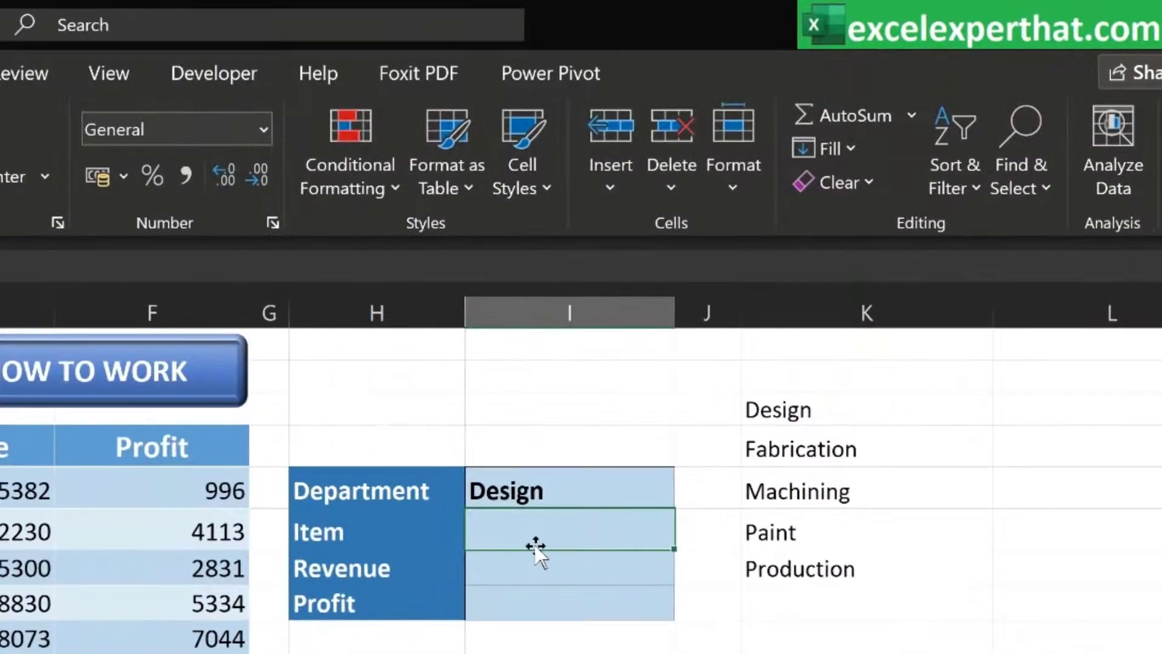
text(=inde)
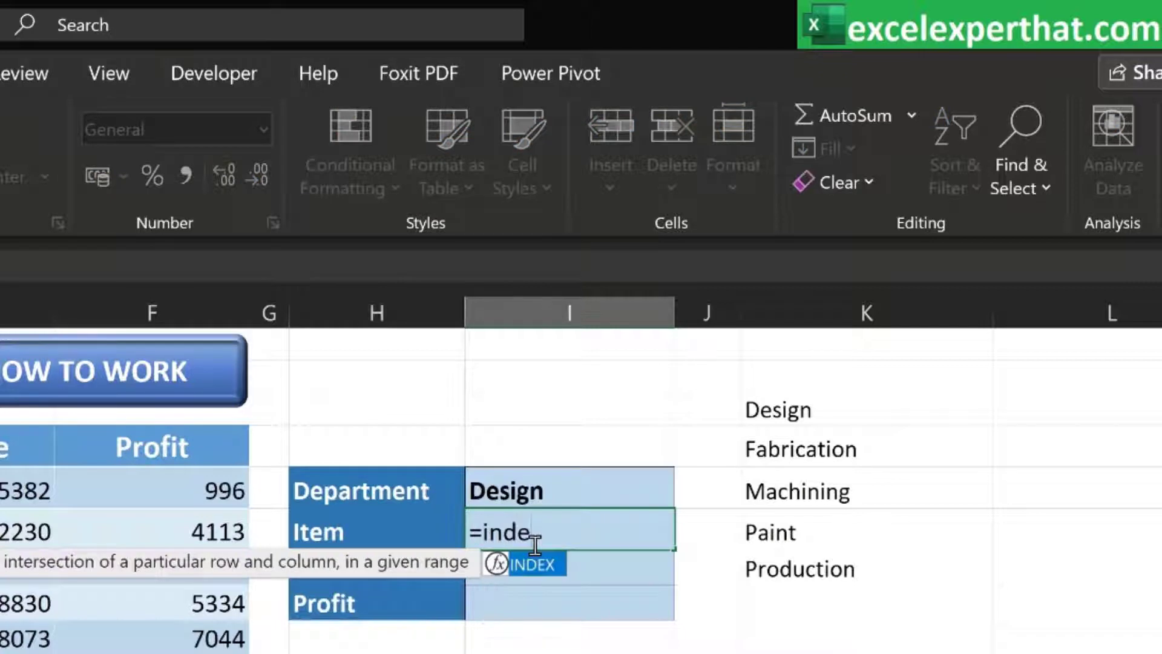
double_click(538, 565)
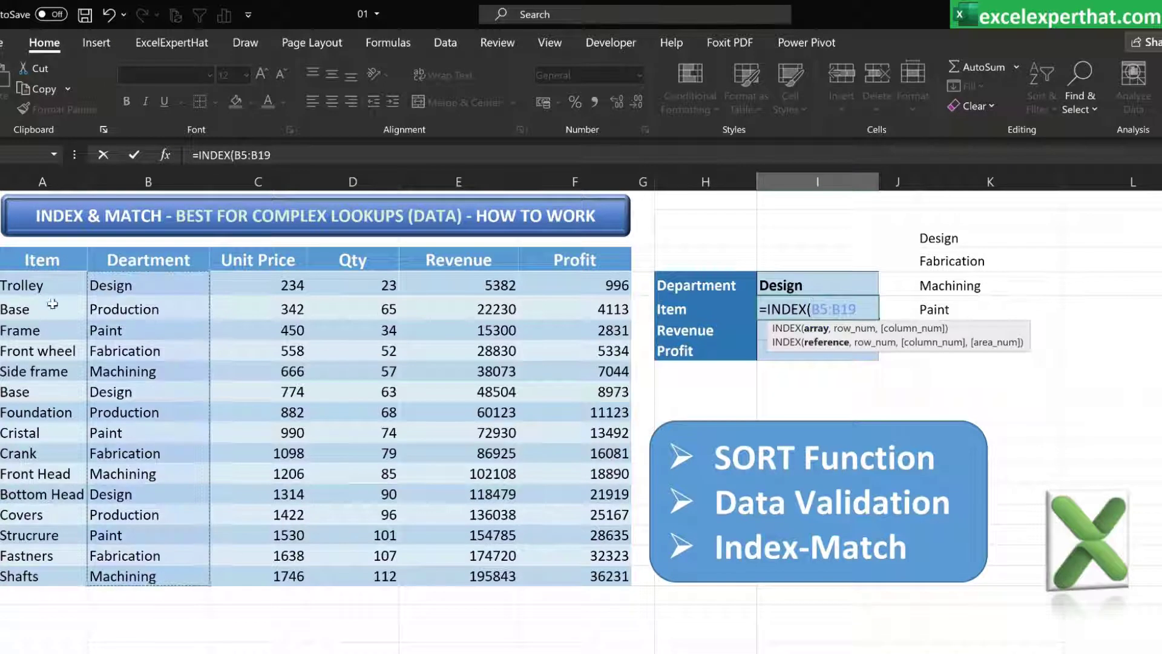
drag(48, 285, 24, 575)
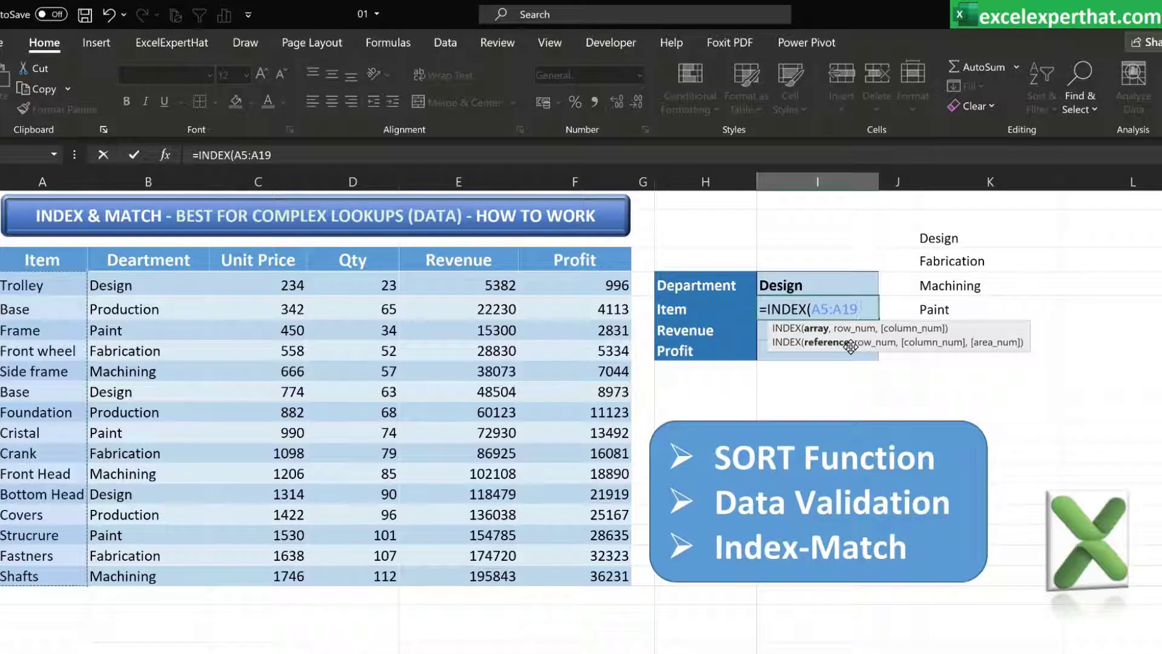
text(,)
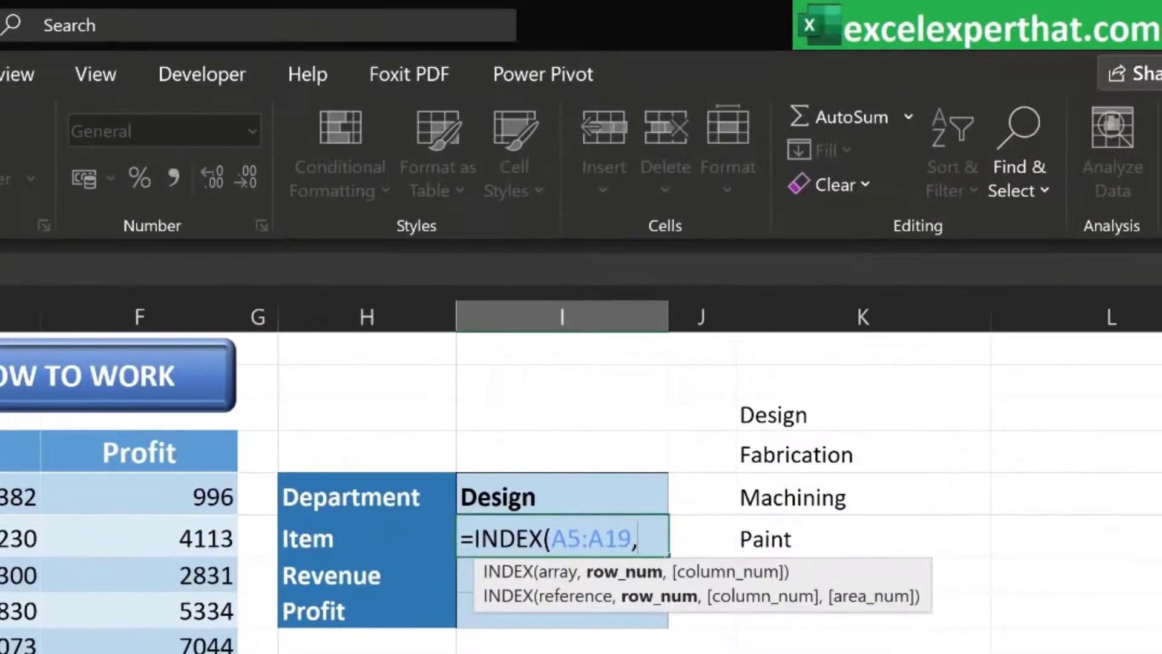
text(1))
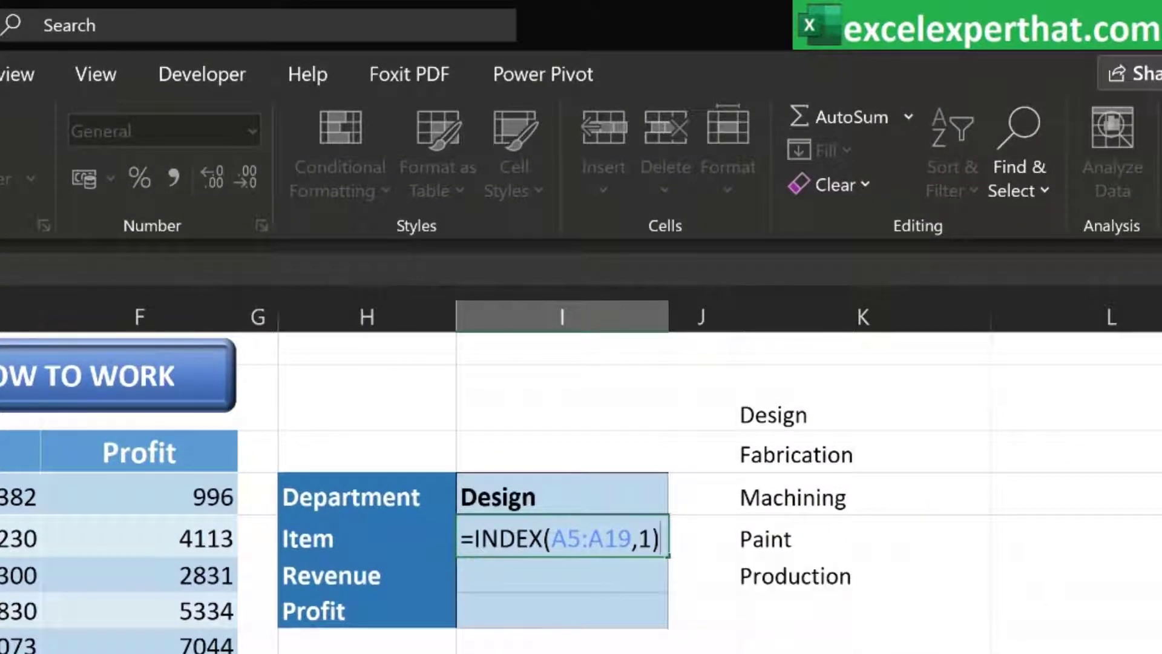
key(Return)
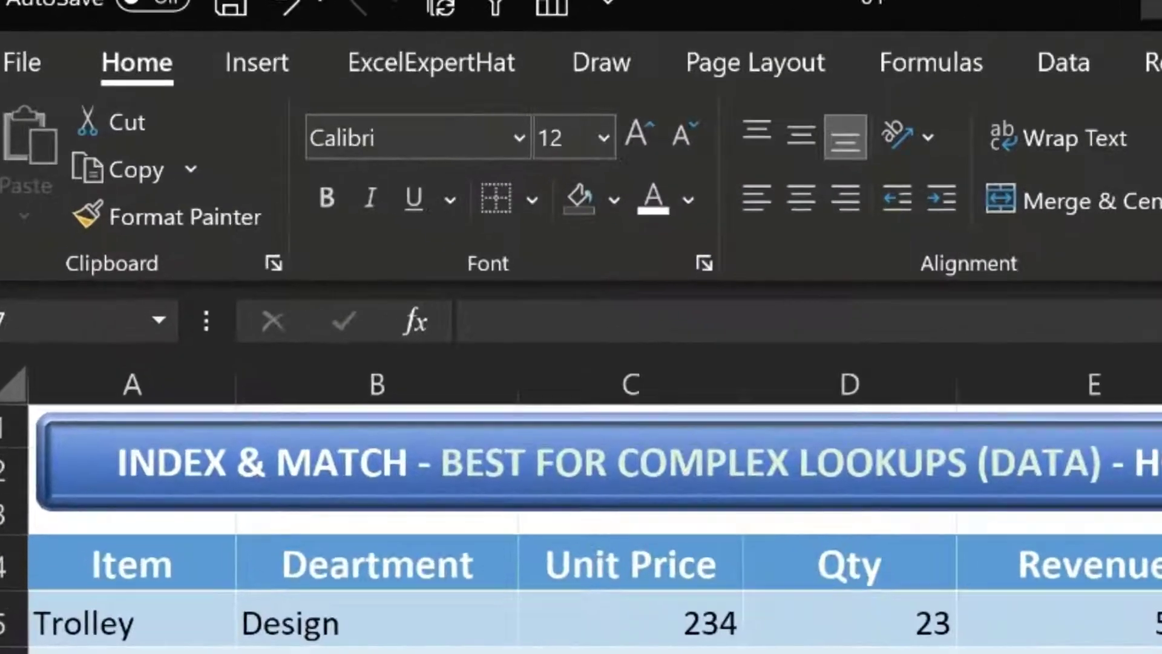
Change the row number in I6's INDEX formula to 2, giving =INDEX(A5:A19,2)
click(847, 303)
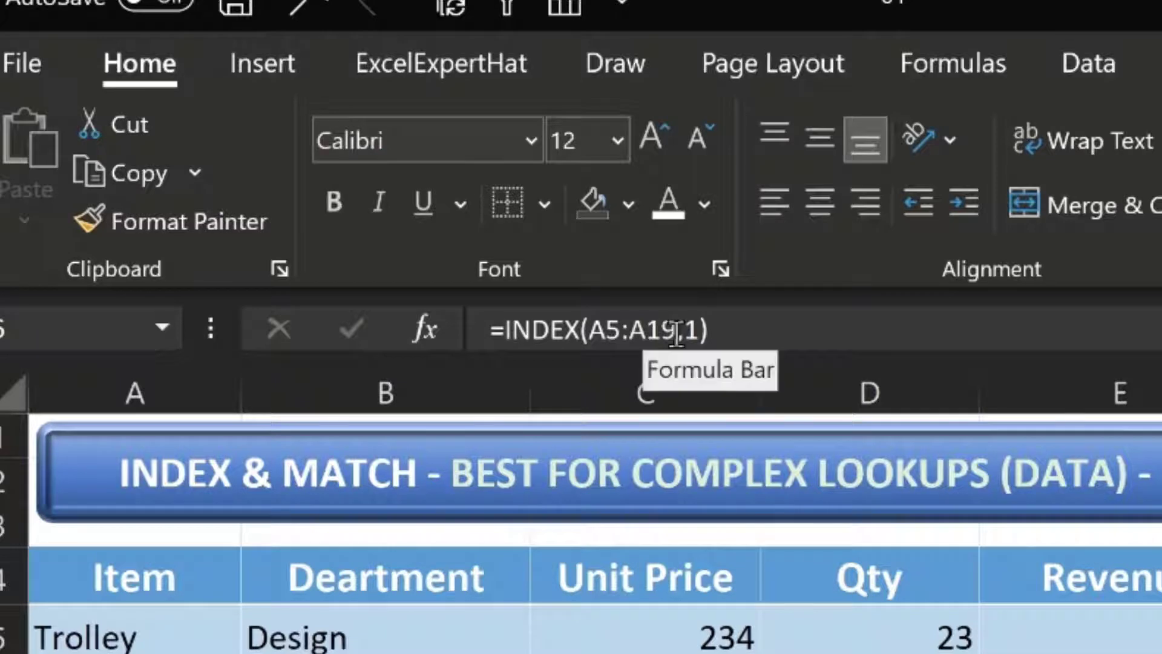
click(697, 330)
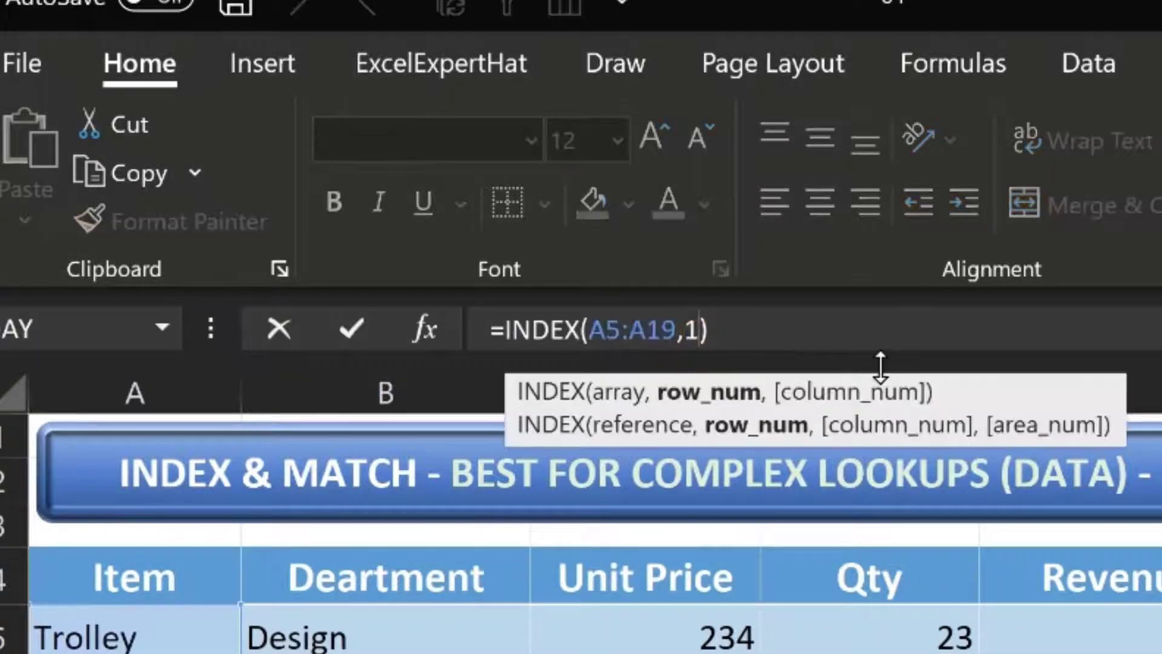
key(BackSpace)
text(2)
key(Return)
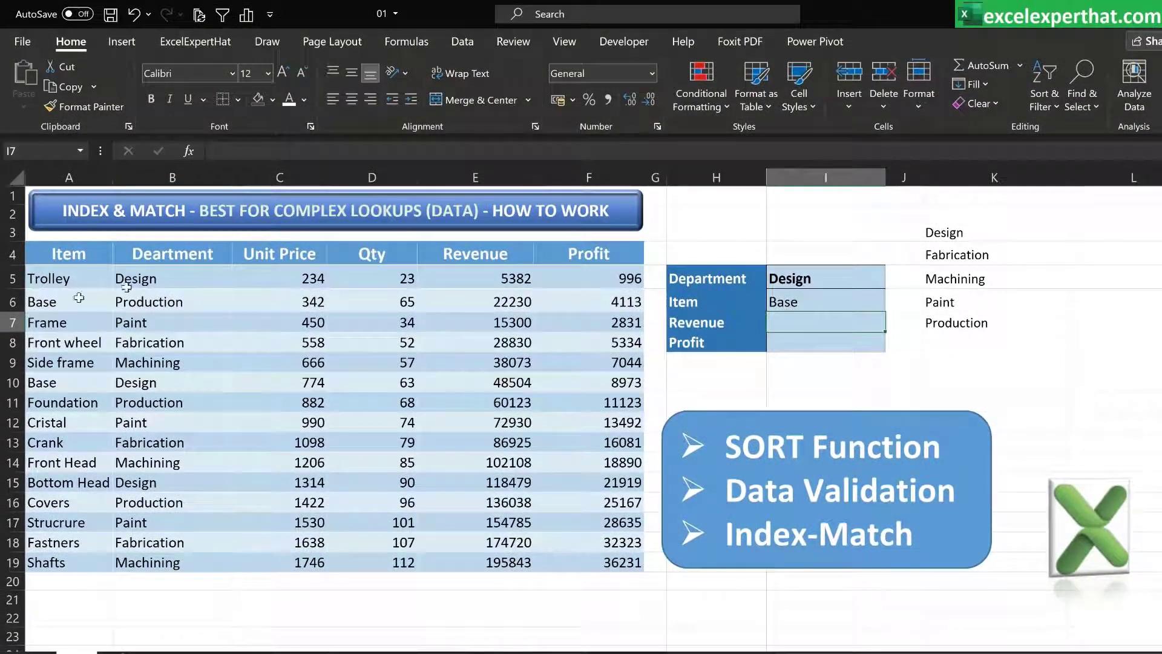
Clear the Revenue cell I7 and enter =MATCH(I6,A5:A19,0) there, choosing the exact match type
drag(689, 304, 795, 281)
click(803, 300)
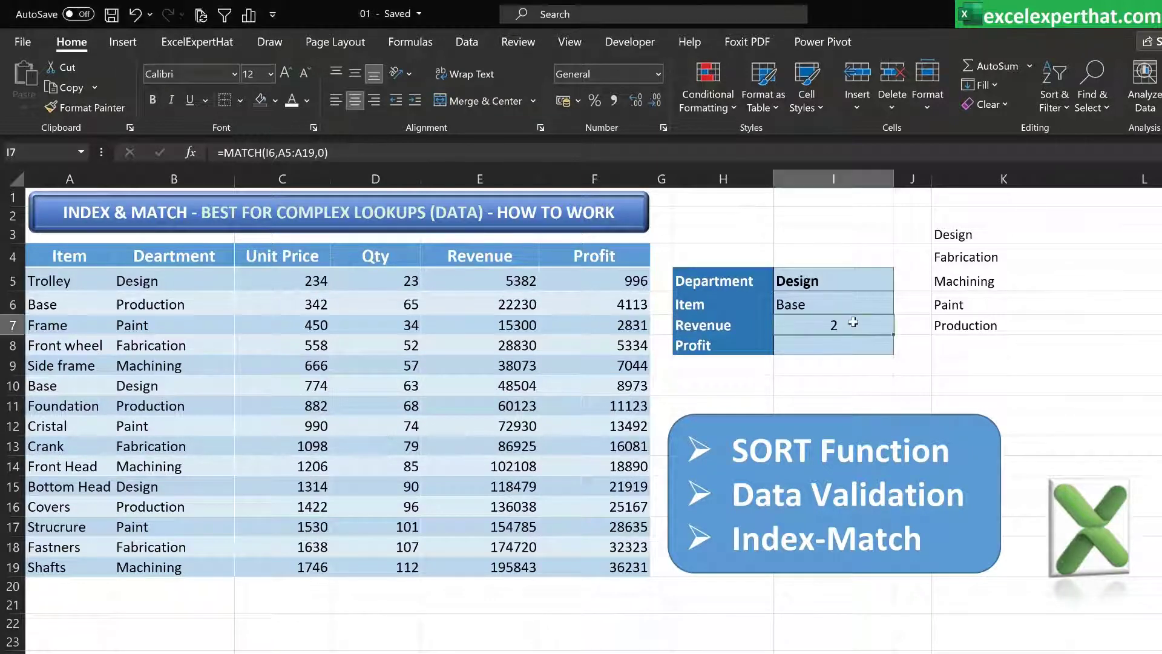
key(Delete)
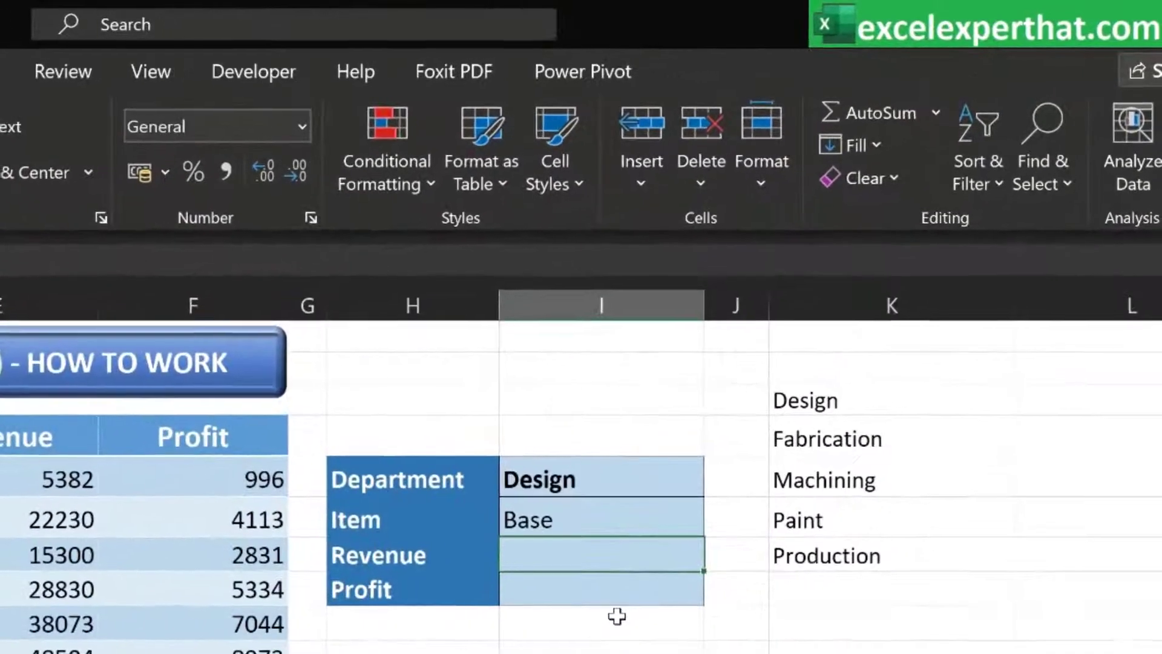
text(=)
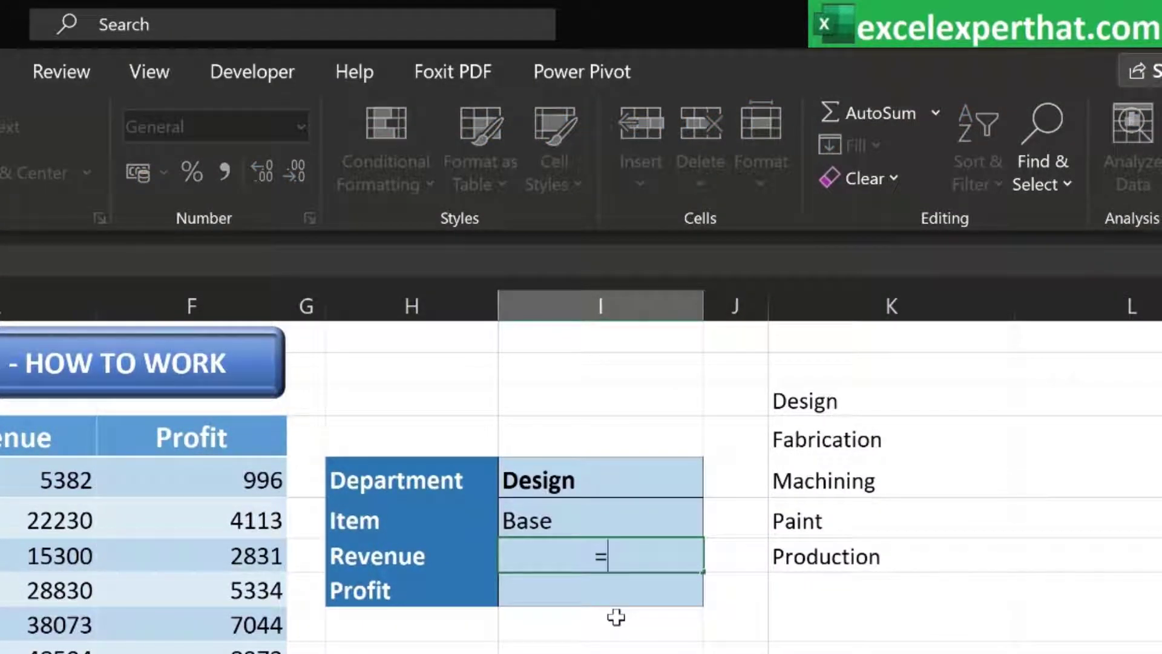
text(match)
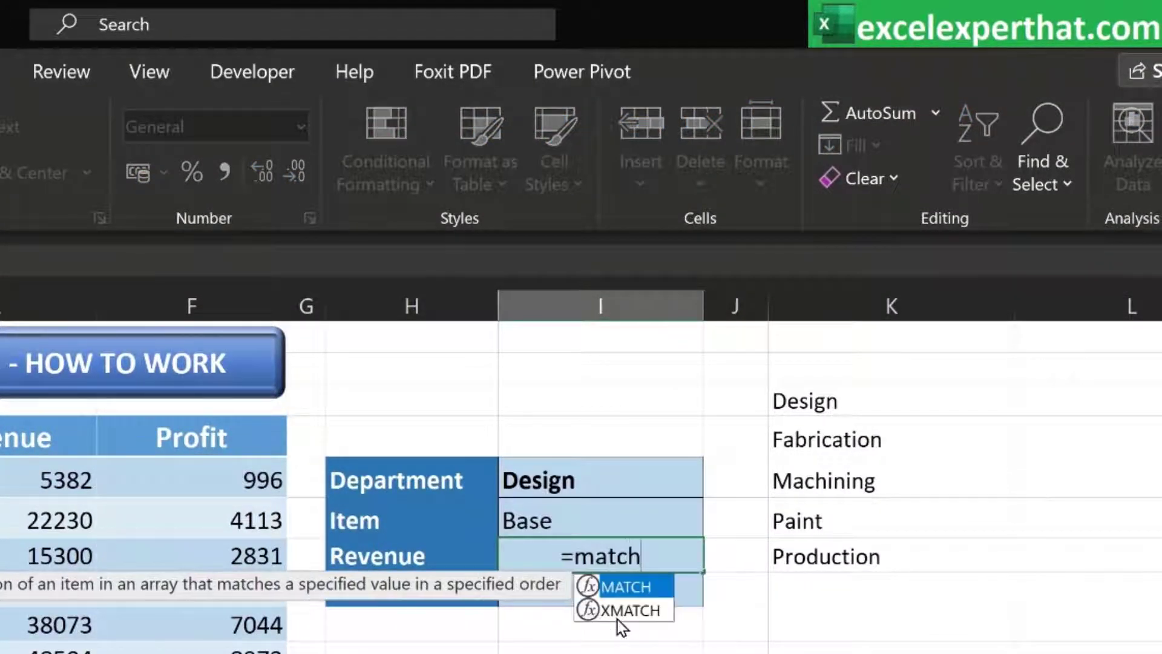
double_click(632, 589)
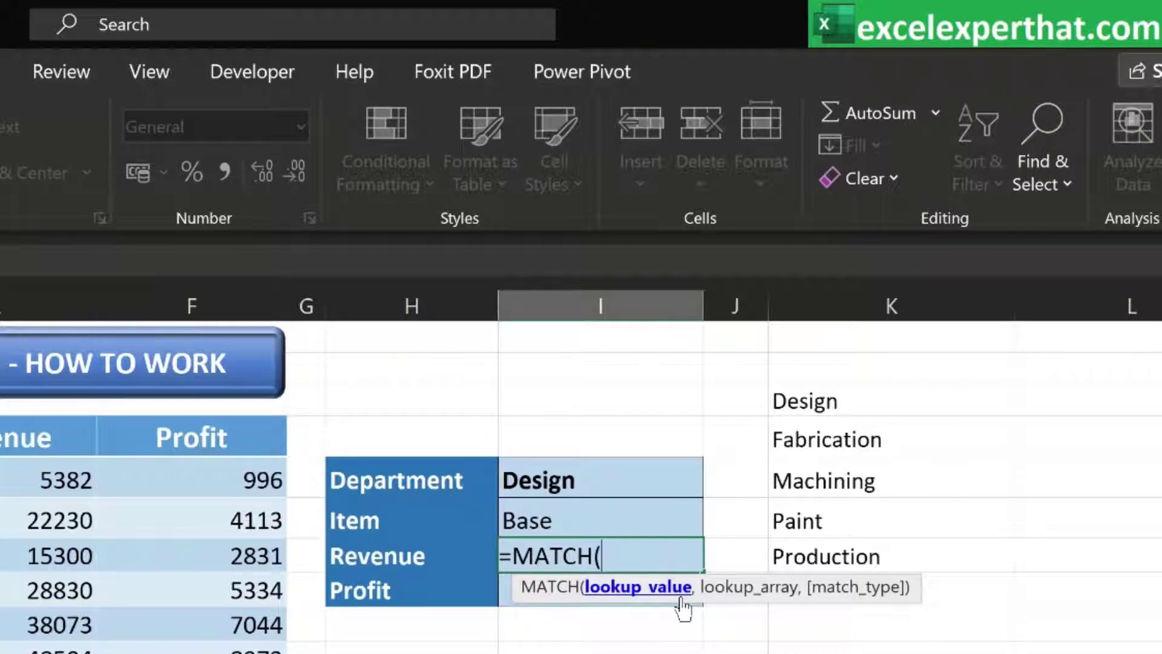
click(549, 510)
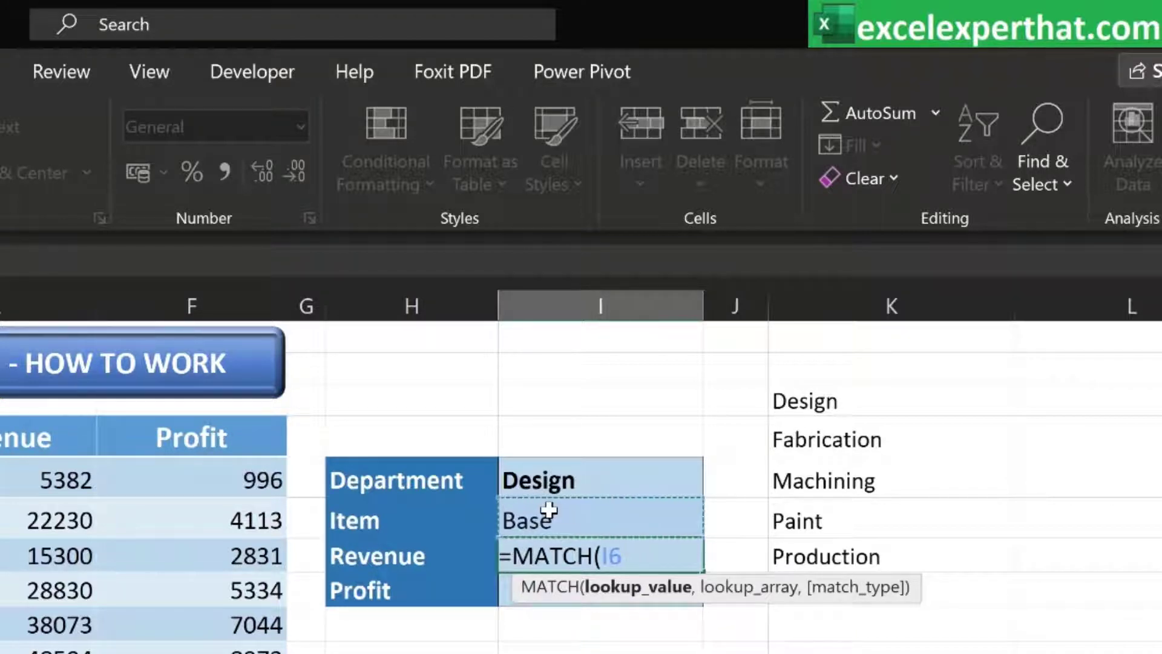
text(,)
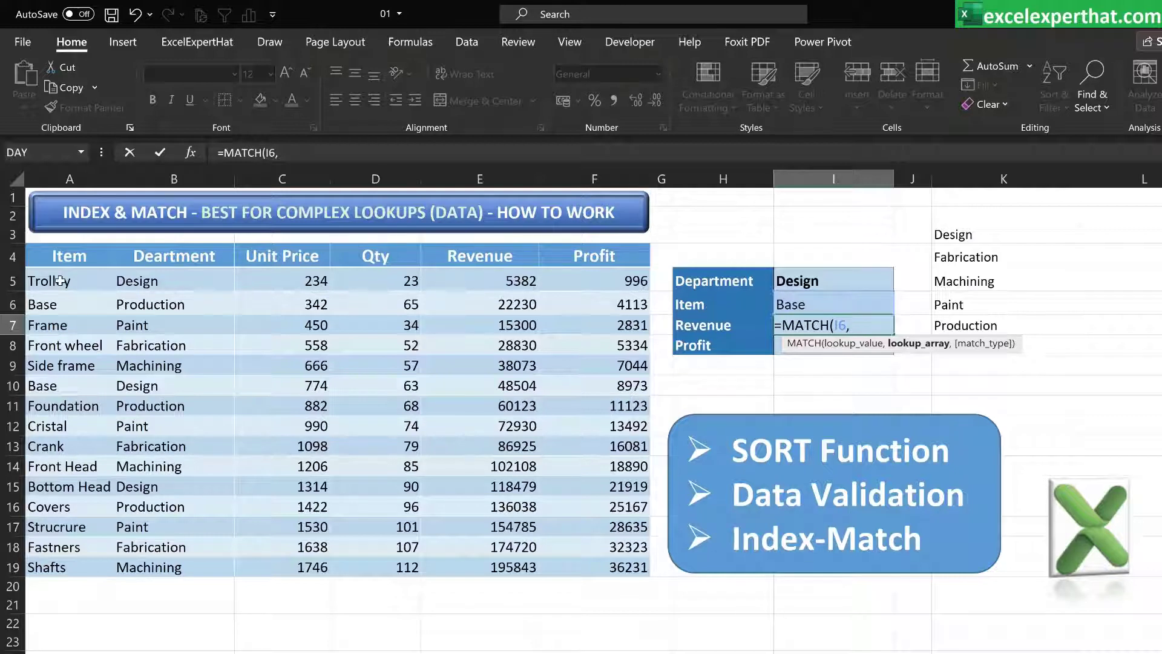
drag(60, 279, 49, 581)
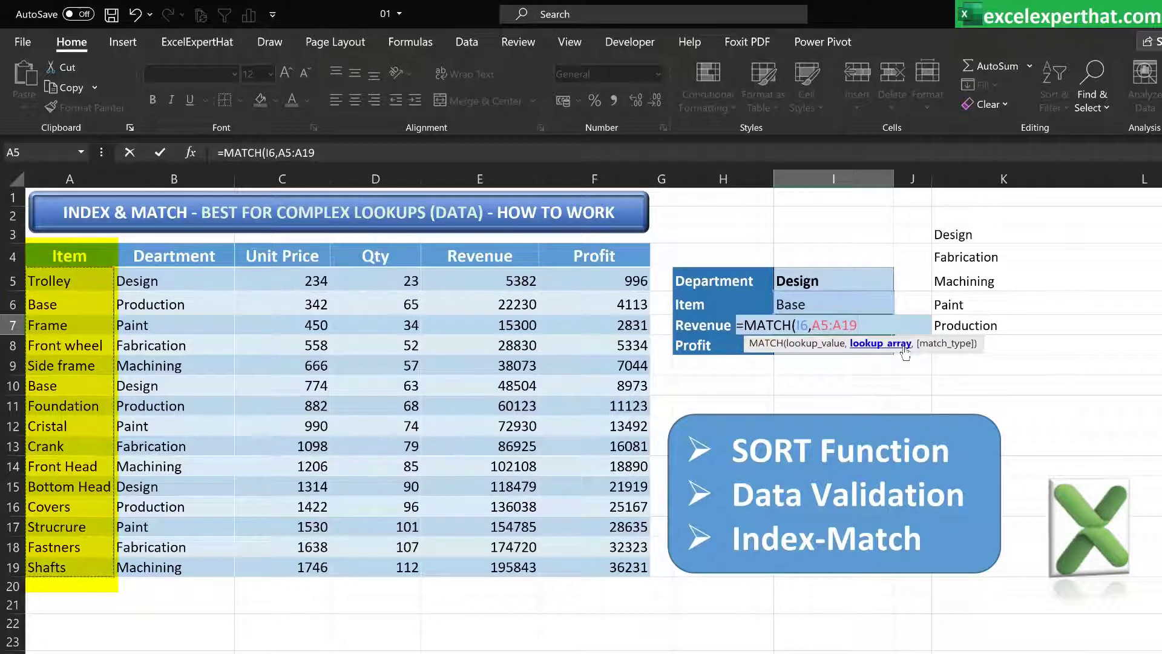
text(,)
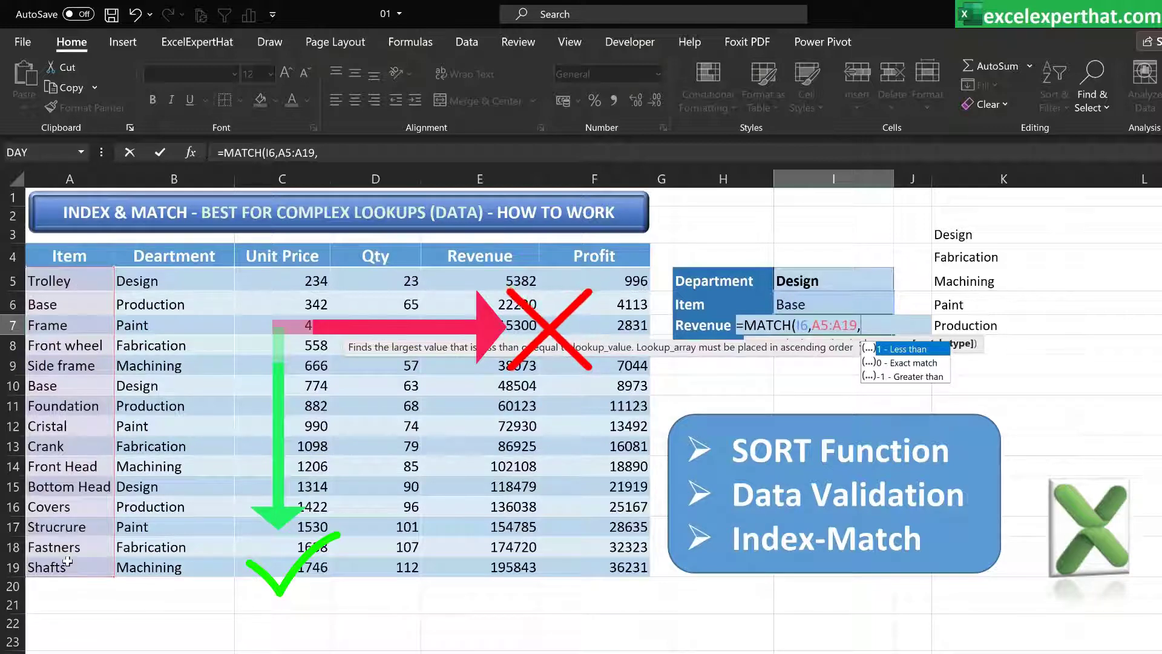
drag(82, 279, 106, 545)
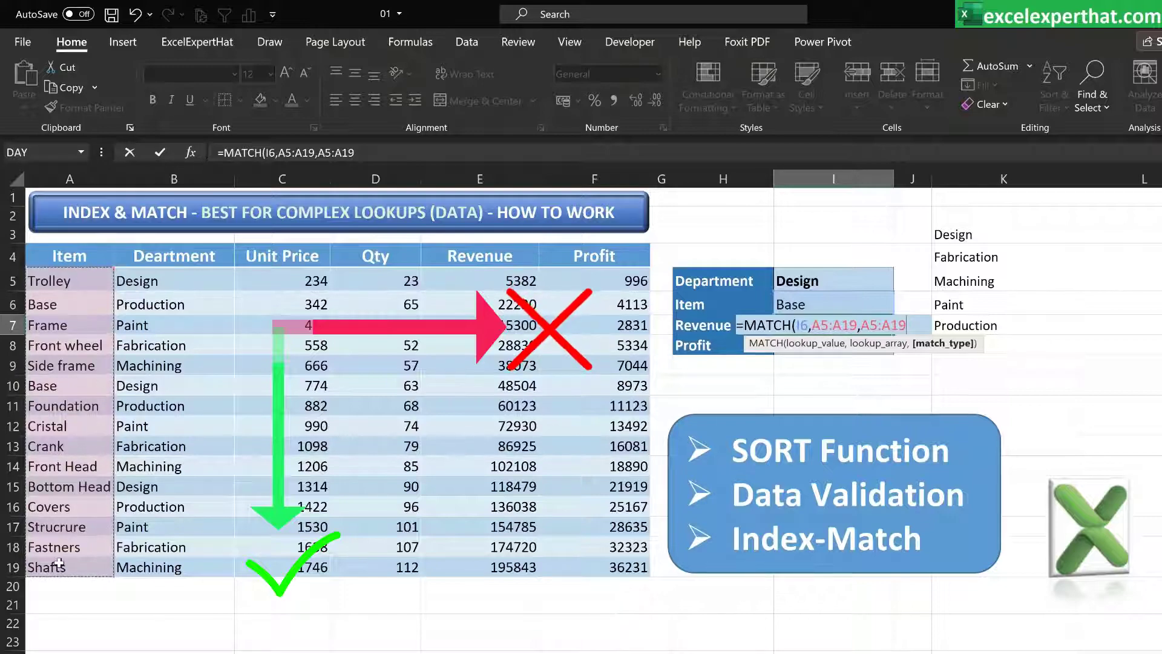
key(BackSpace)
key(BackSpace)
key(BackSpace)
key(BackSpace)
key(BackSpace)
key(BackSpace)
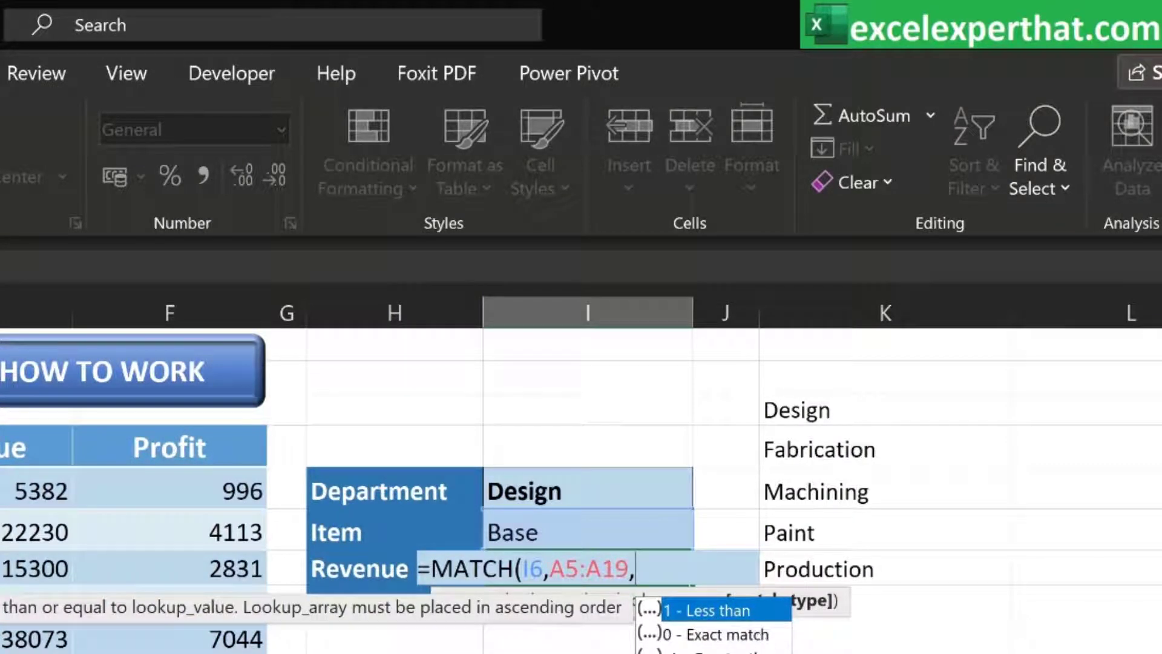
double_click(748, 634)
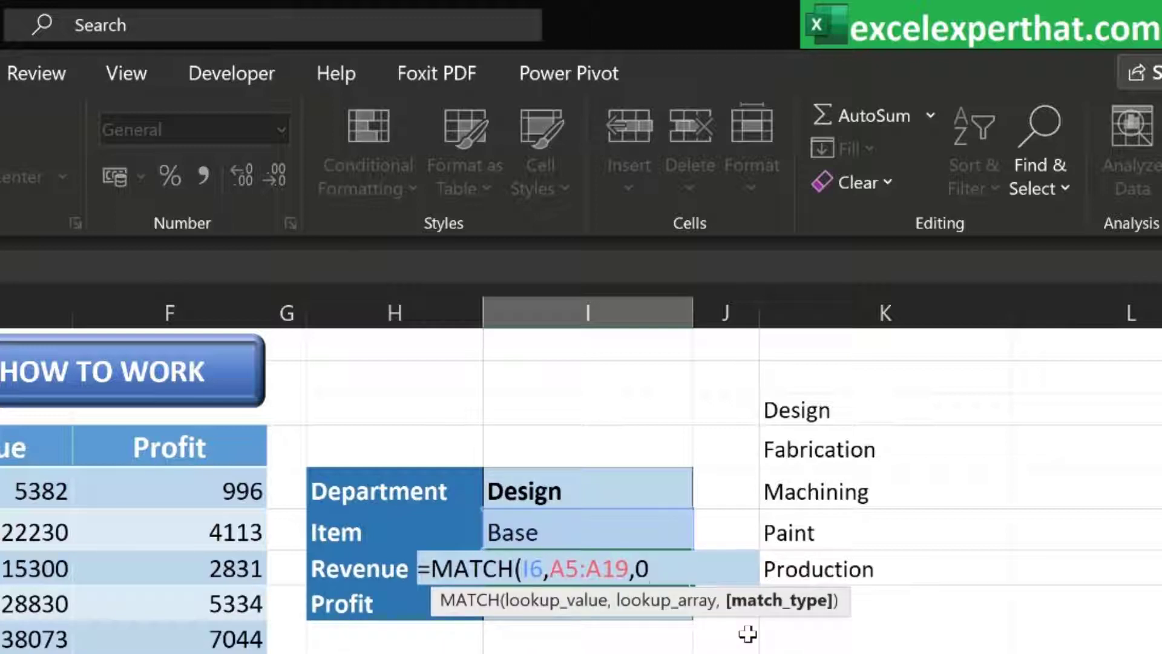
text())
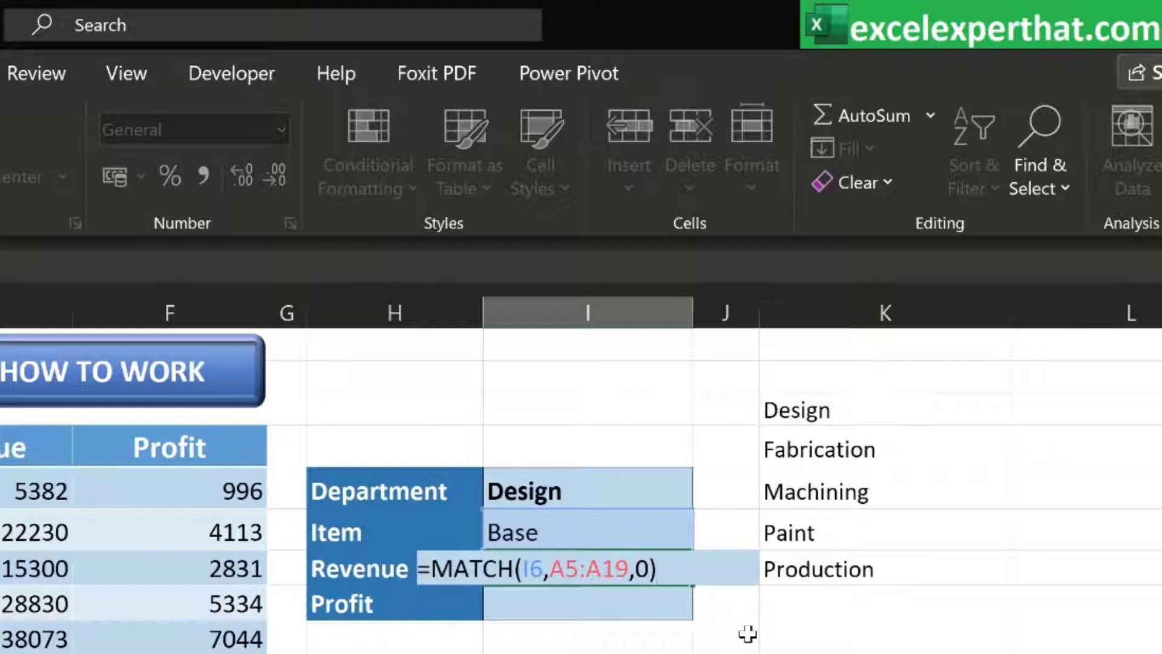
key(Return)
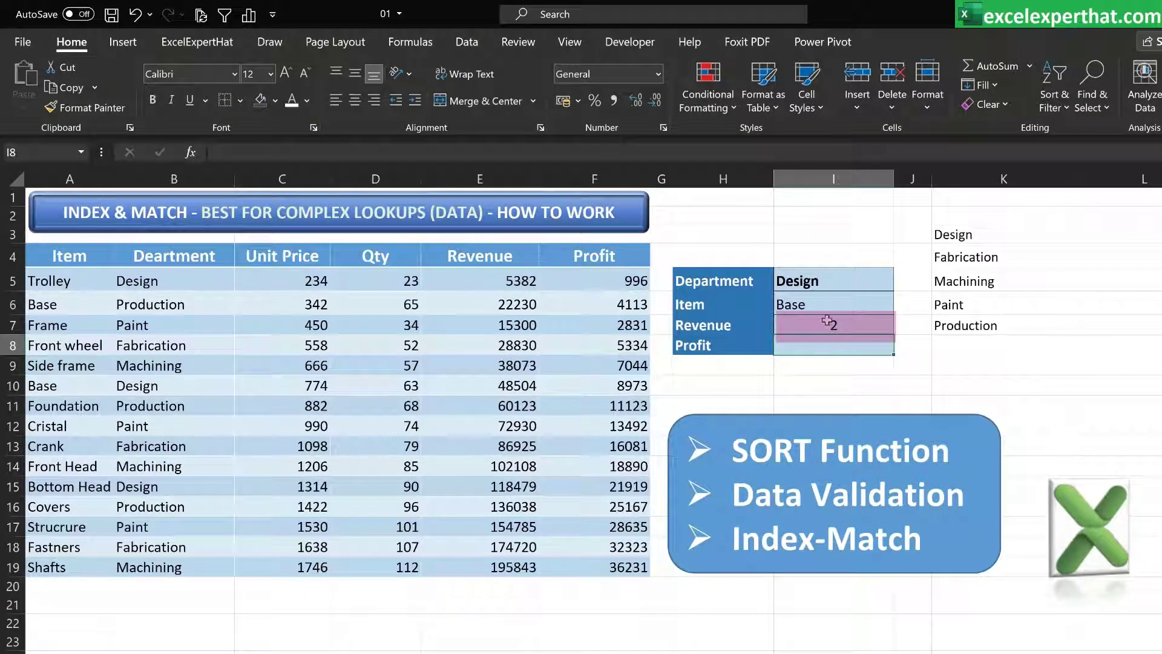
Check the Revenue formula in E6 against the lookup cells, then clear the Revenue and Item cells I7 and I6
click(508, 297)
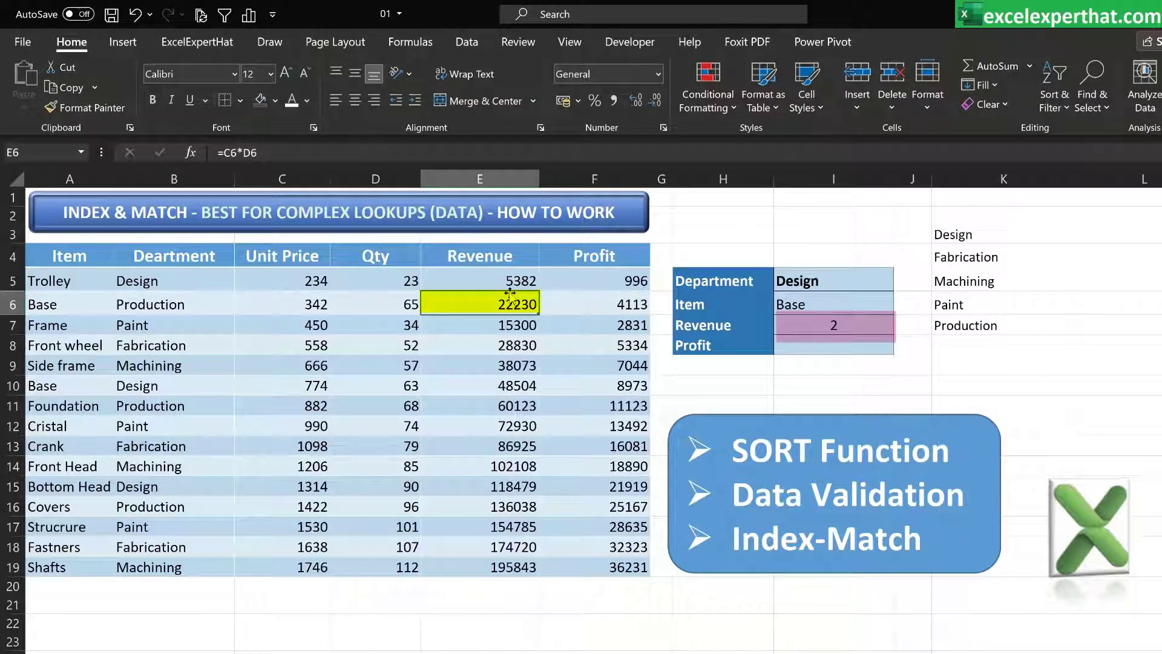
click(807, 323)
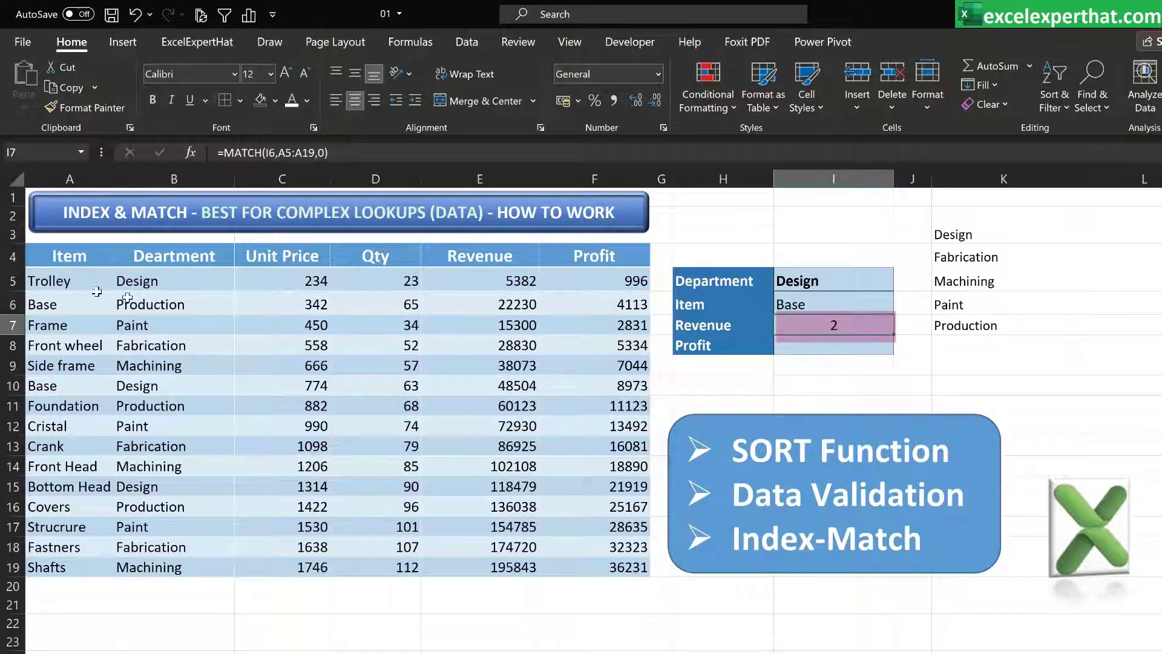
click(55, 257)
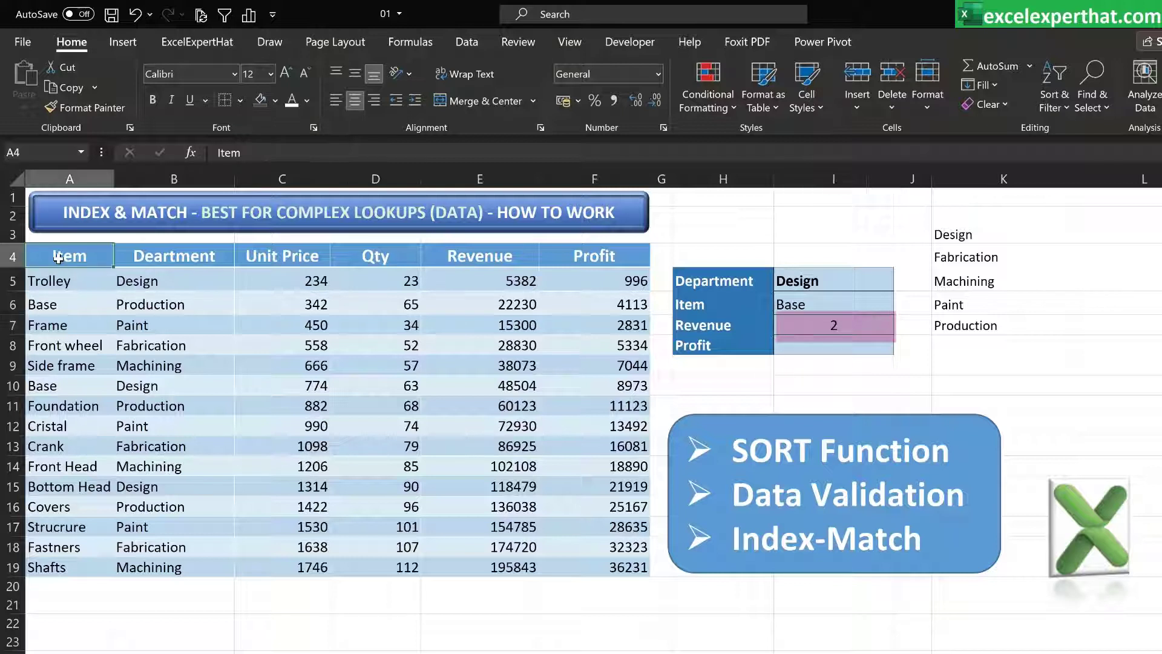
click(63, 304)
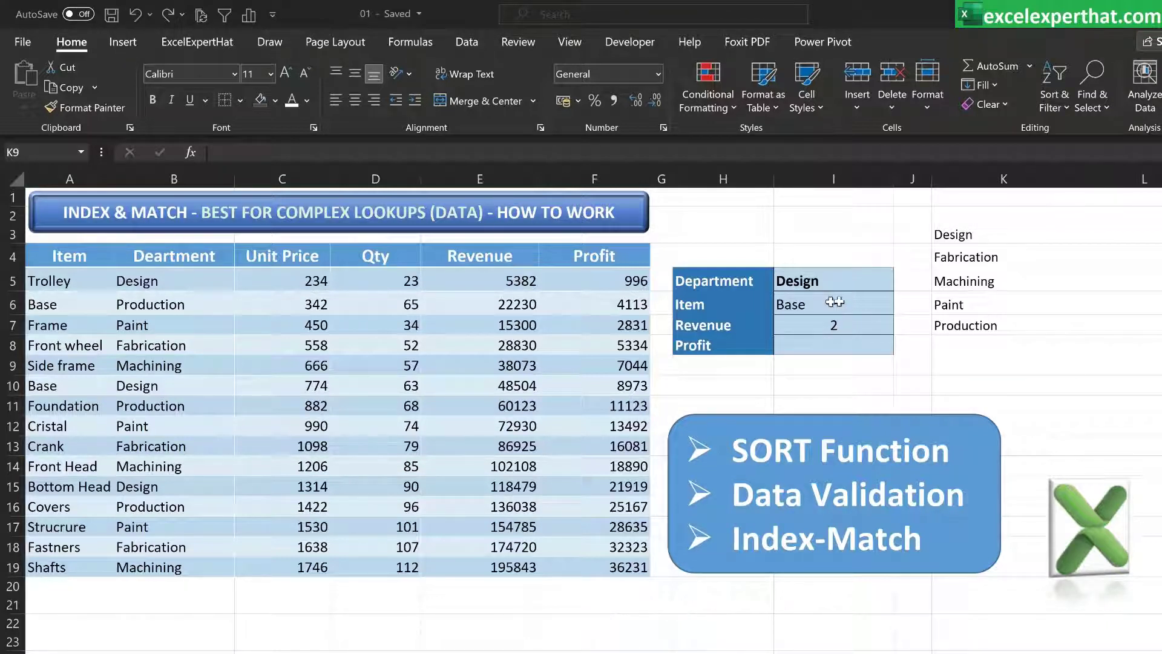
click(830, 303)
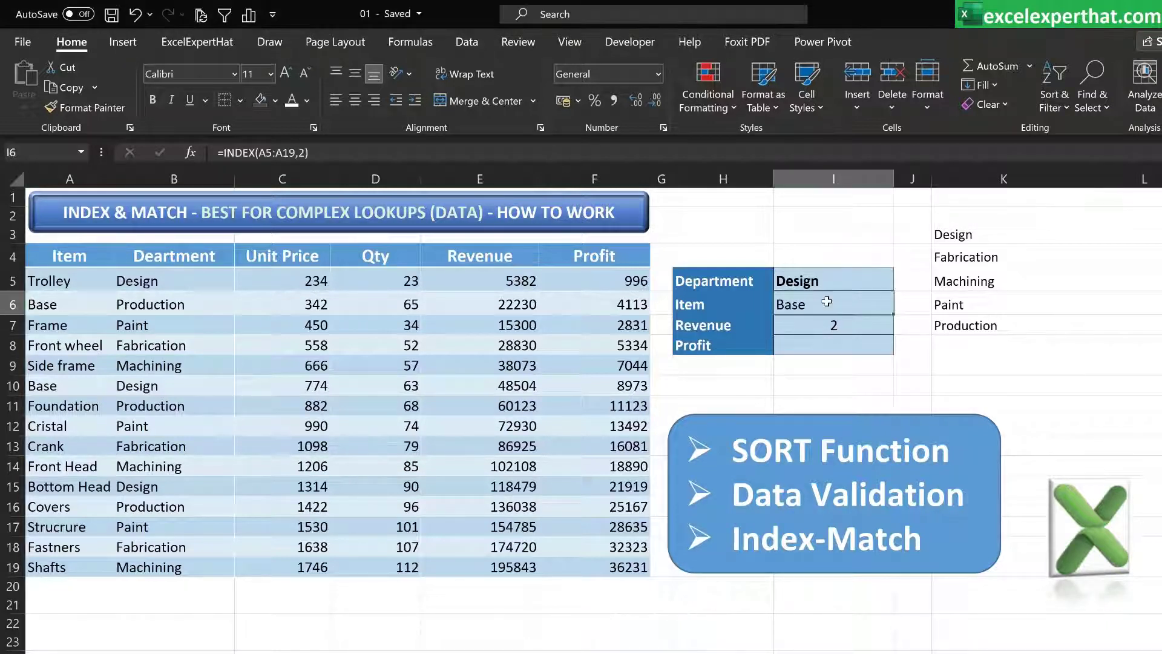
click(809, 330)
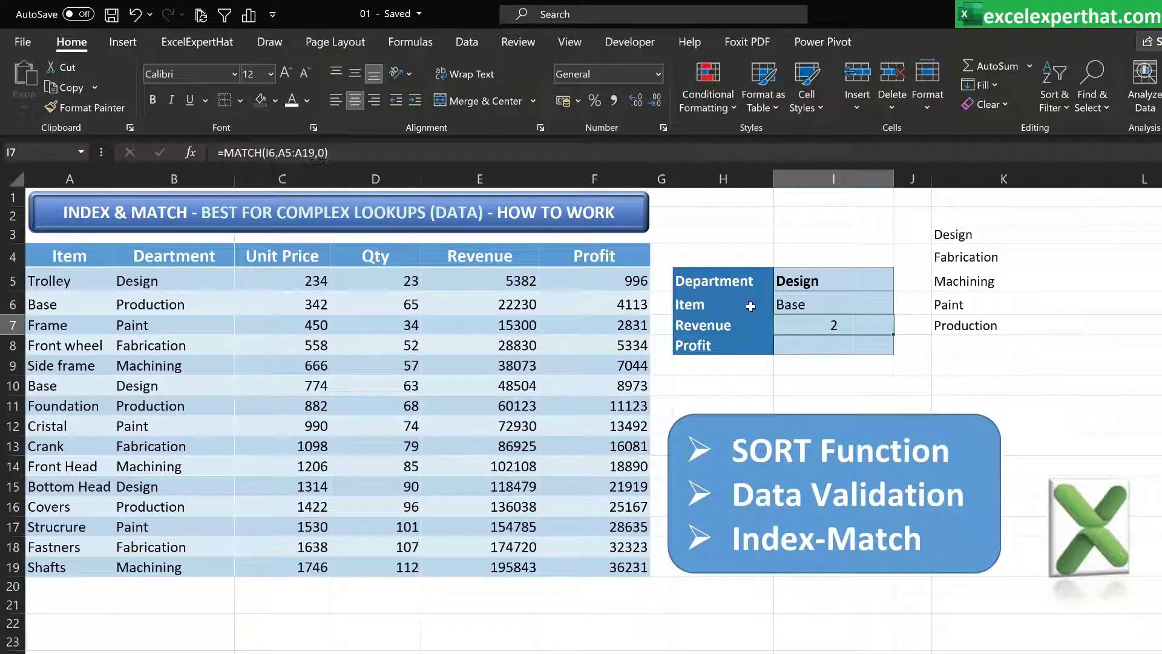
key(Delete)
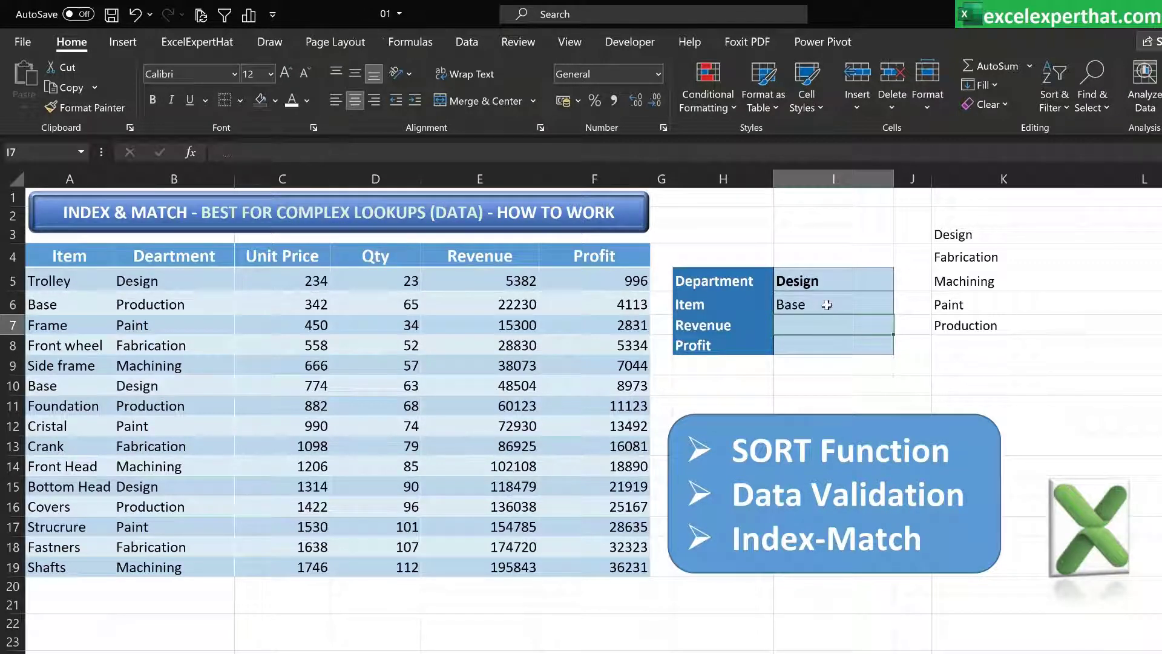
click(826, 308)
key(Delete)
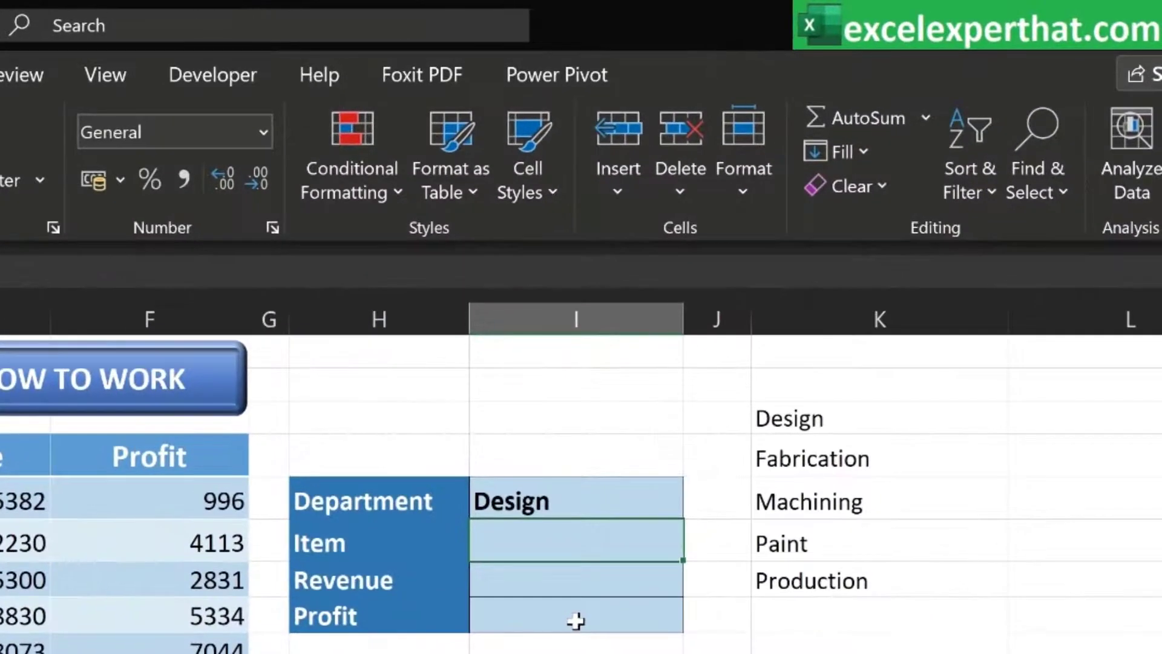
Start an INDEX formula in the Item cell I6 using A5:A19 as the array
text(=inde)
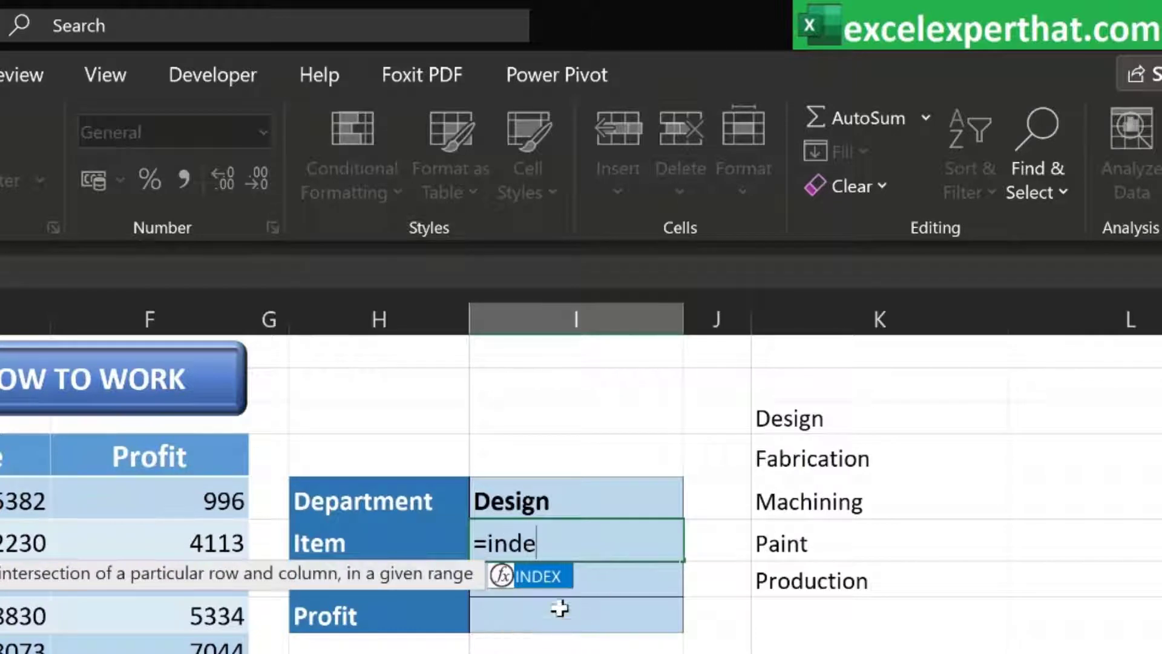
double_click(538, 576)
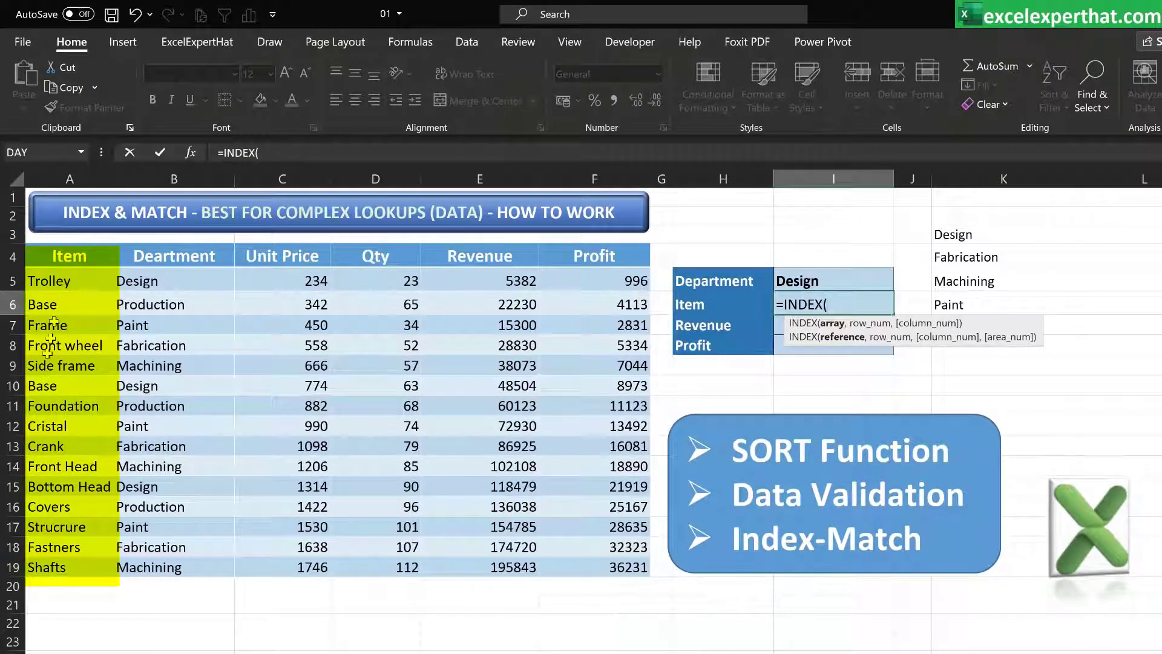
drag(69, 281, 68, 306)
drag(68, 363, 69, 569)
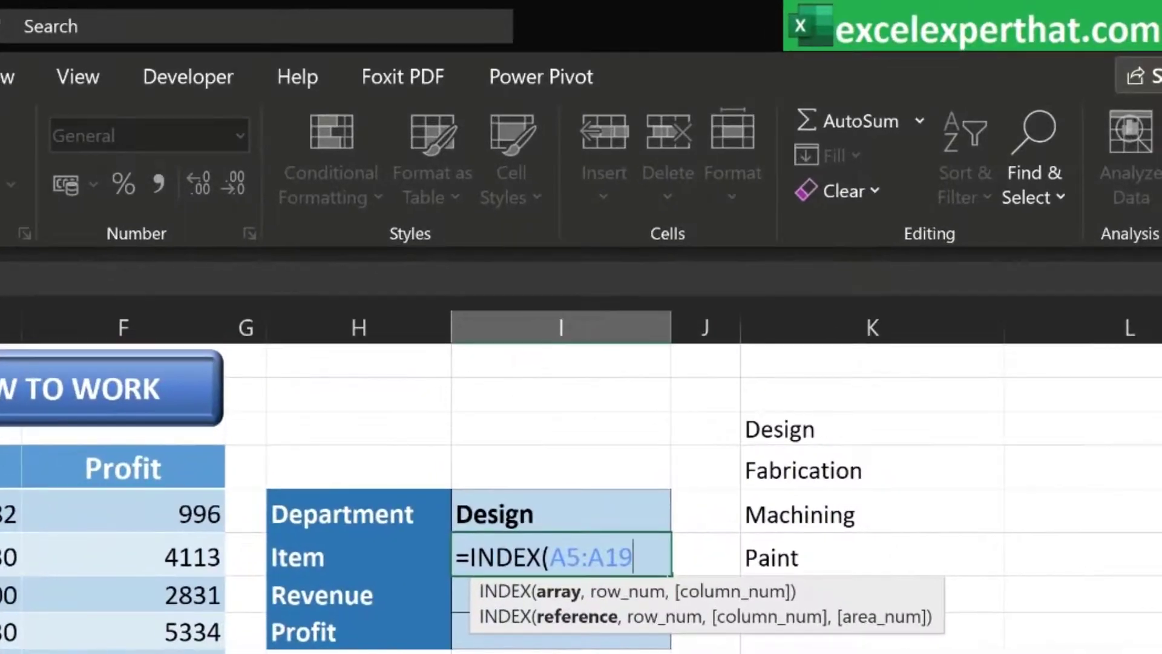
text(,)
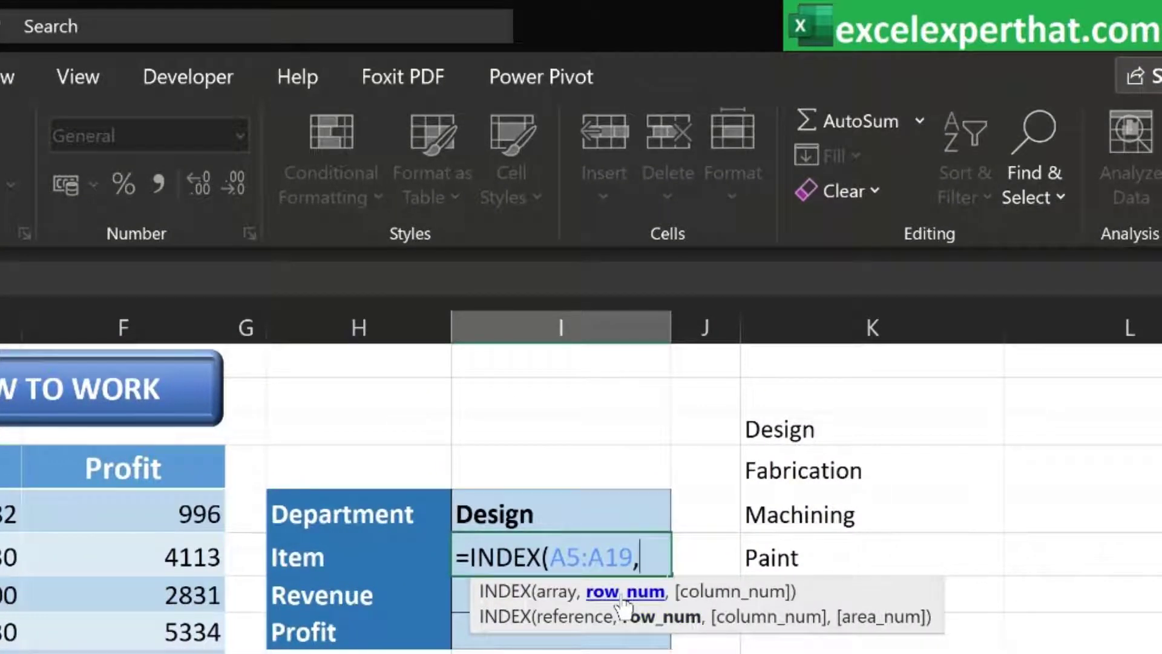
text(match)
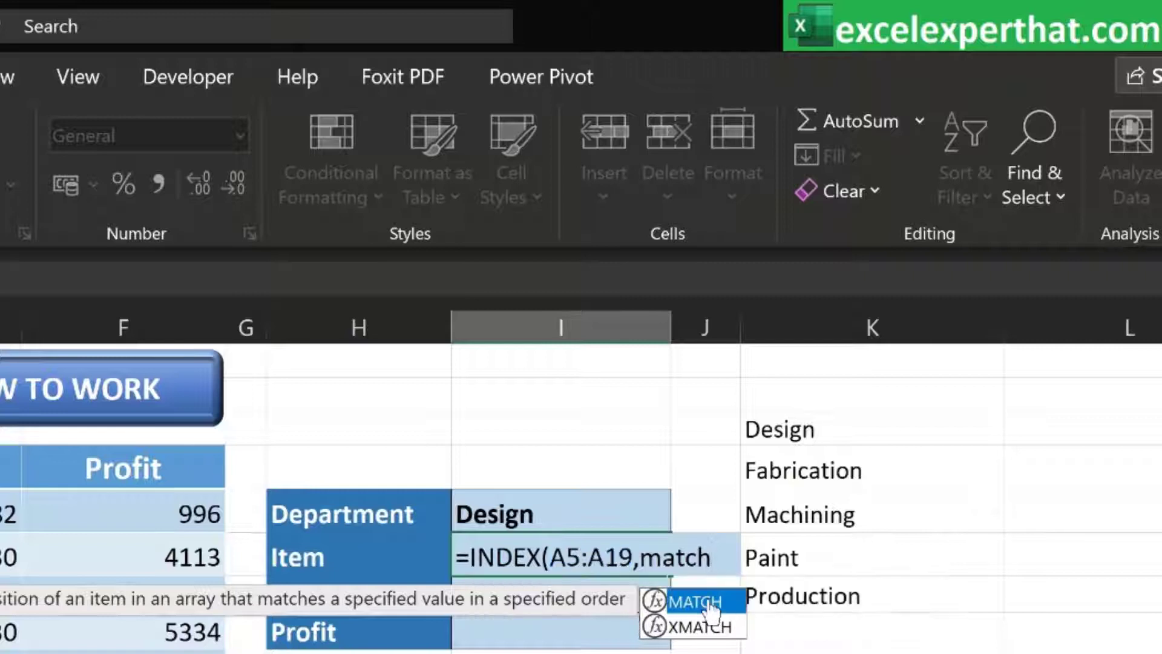
Nest MATCH(I5,B5:B19,0) as the row number, completing =INDEX(A5:A19,MATCH(I5,B5:B19,0)) in I6
double_click(706, 602)
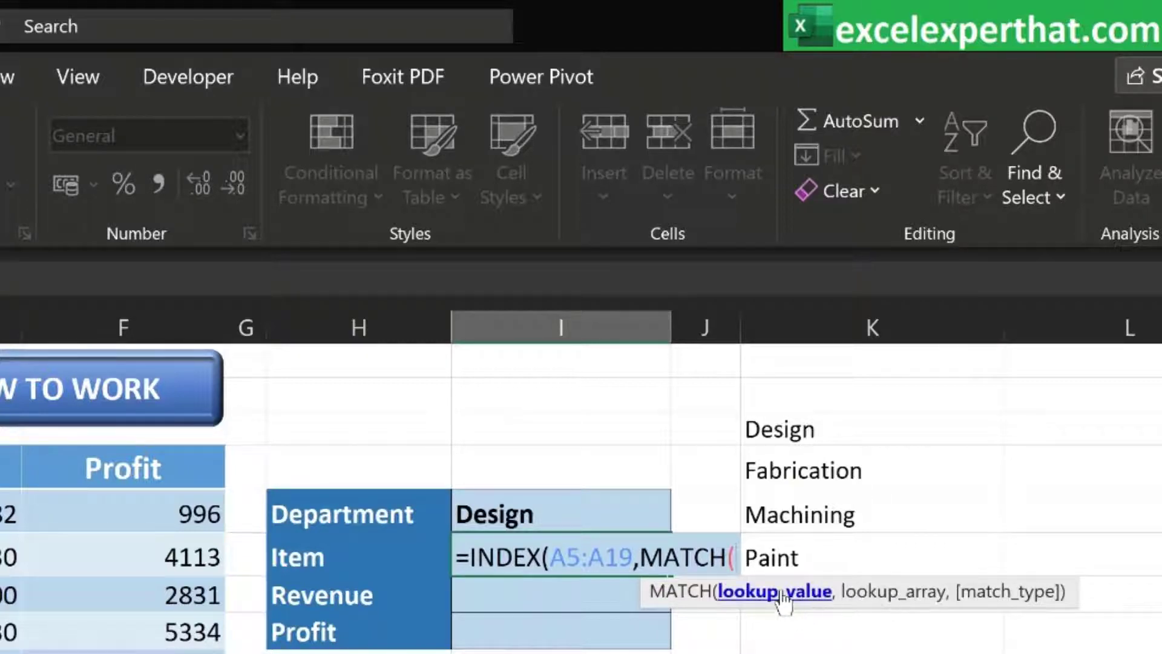
click(534, 515)
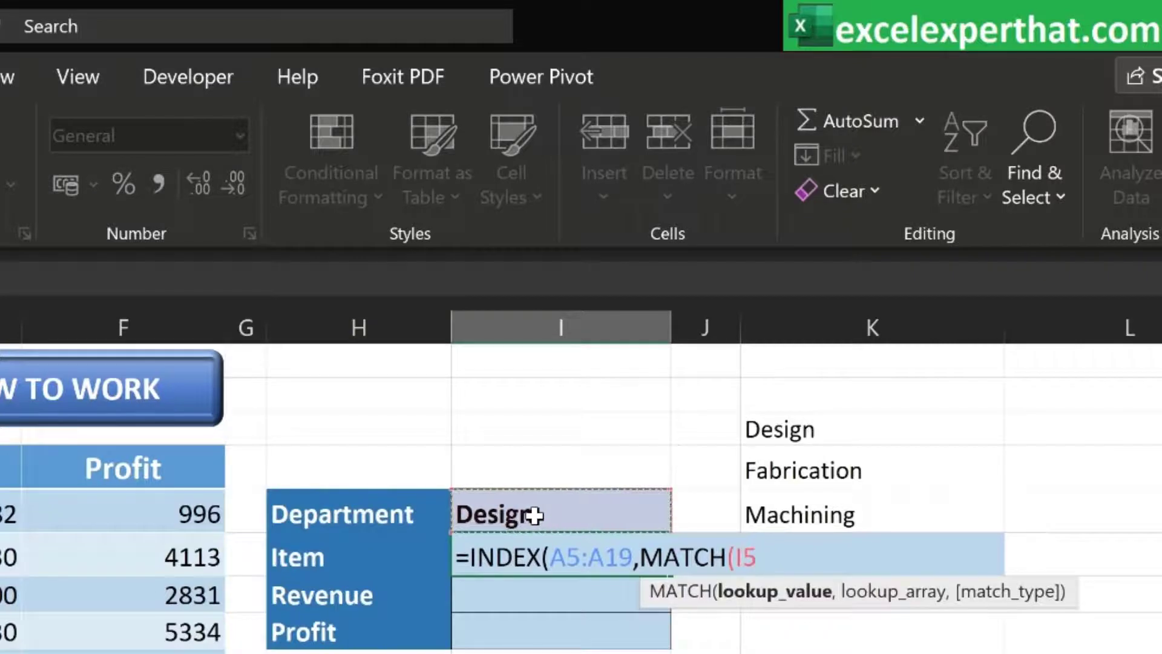
text(,)
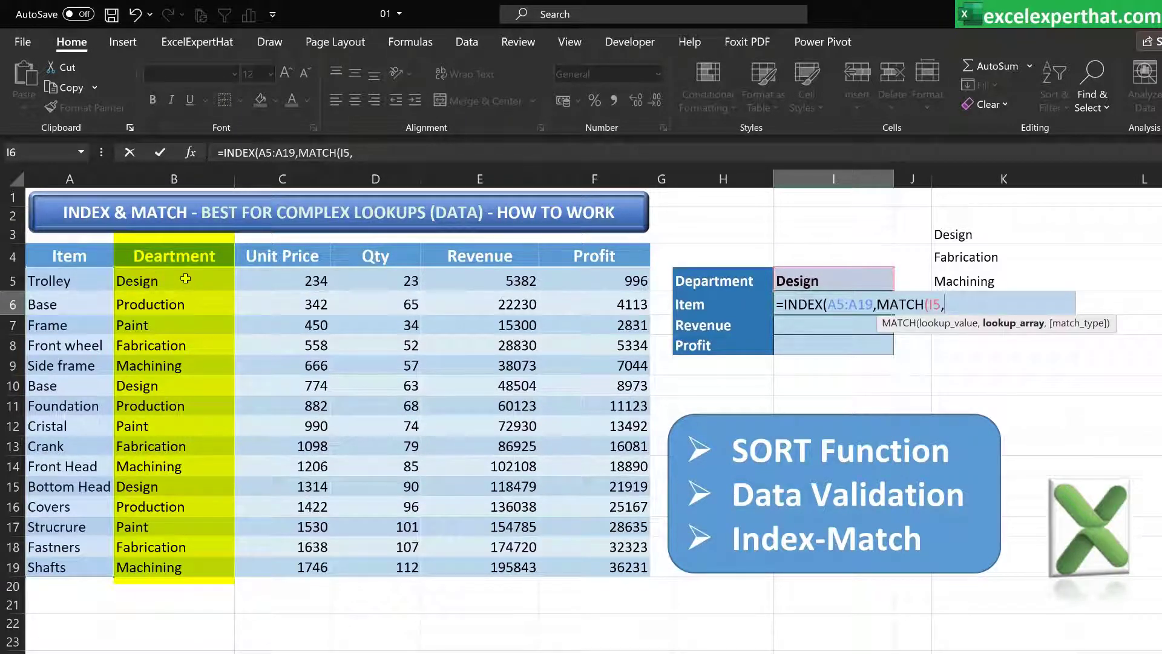
drag(185, 278, 182, 569)
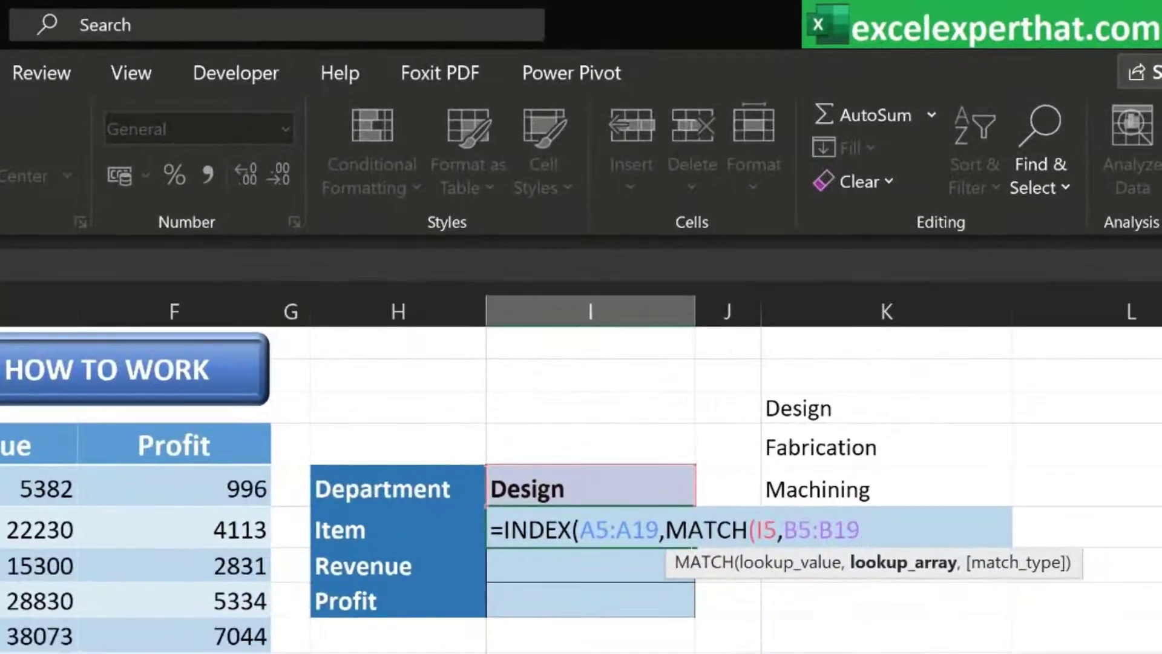
text(,)
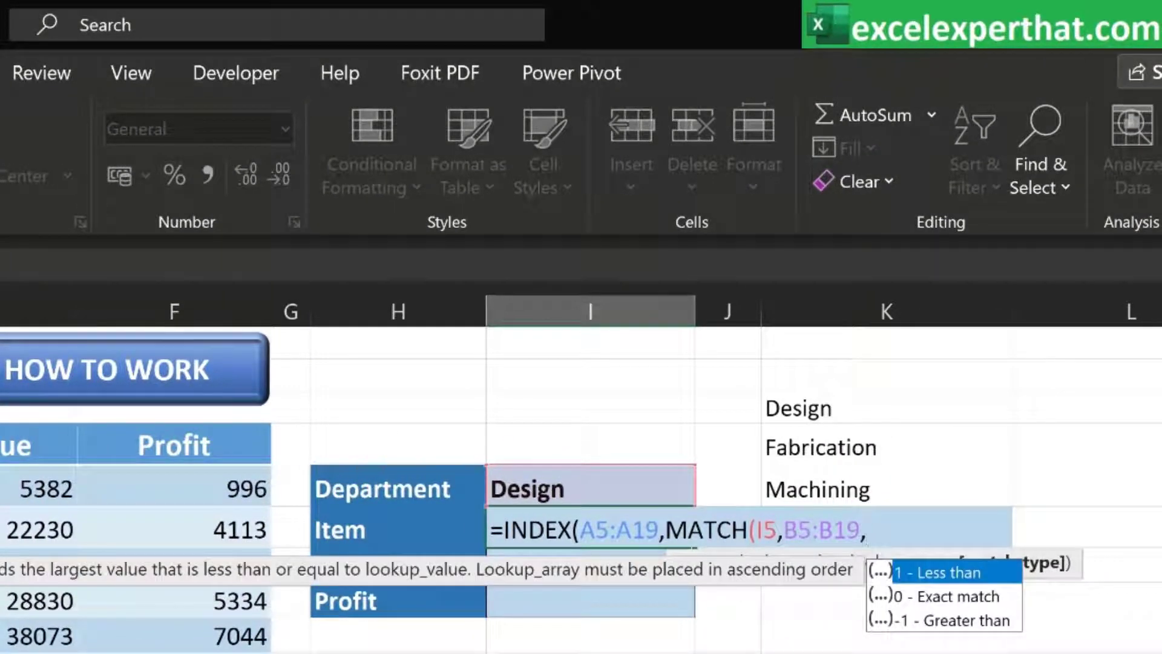
text(0))
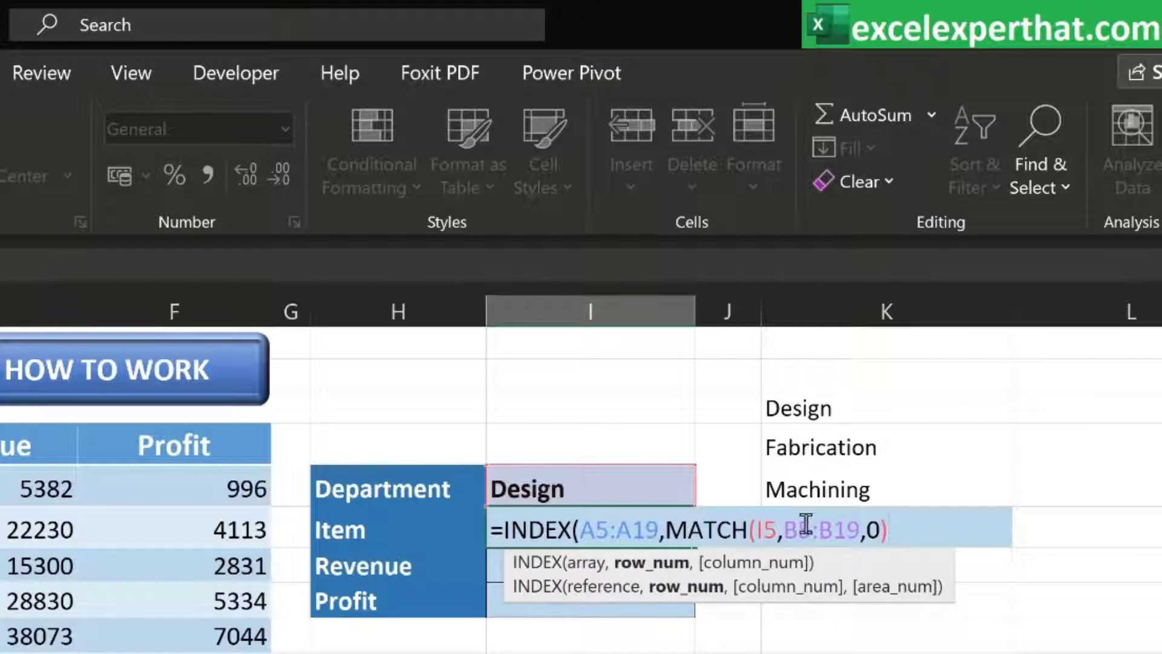
text())
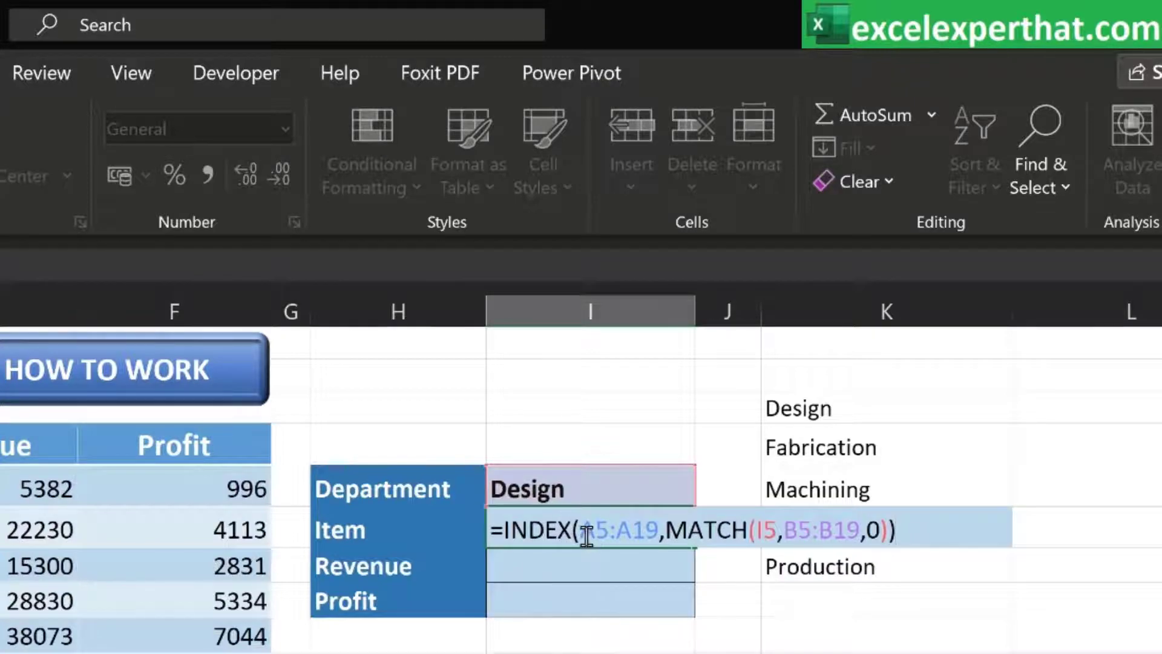
key(Return)
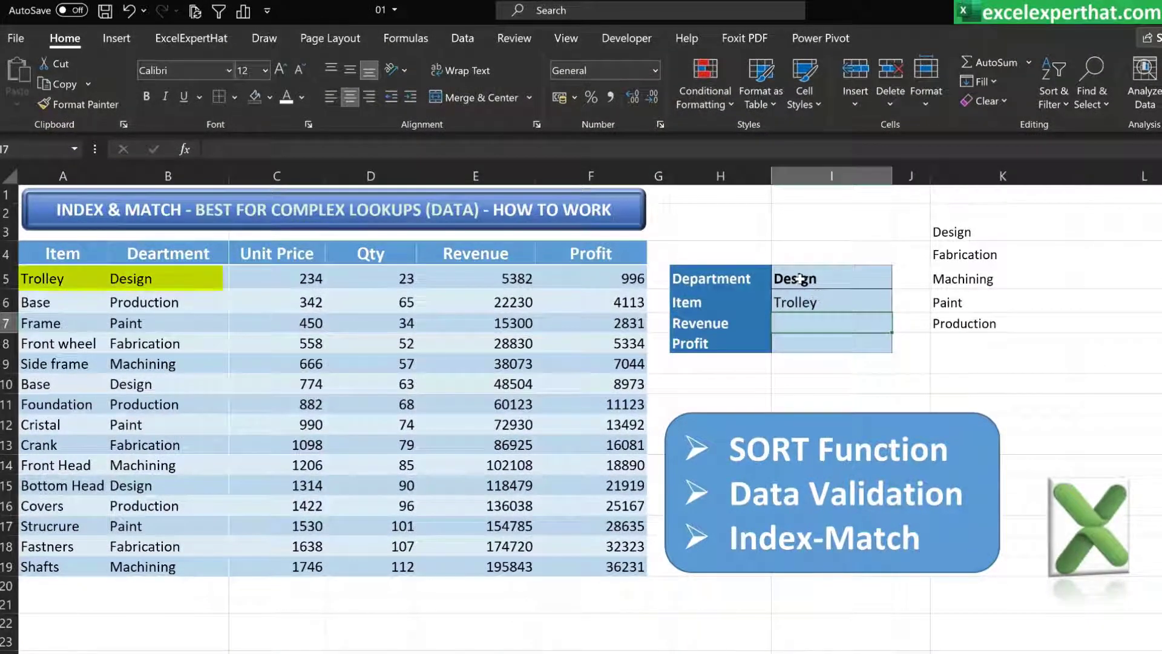
Select Fabrication from the Department dropdown in I5 to test the Item lookup
click(798, 279)
click(808, 302)
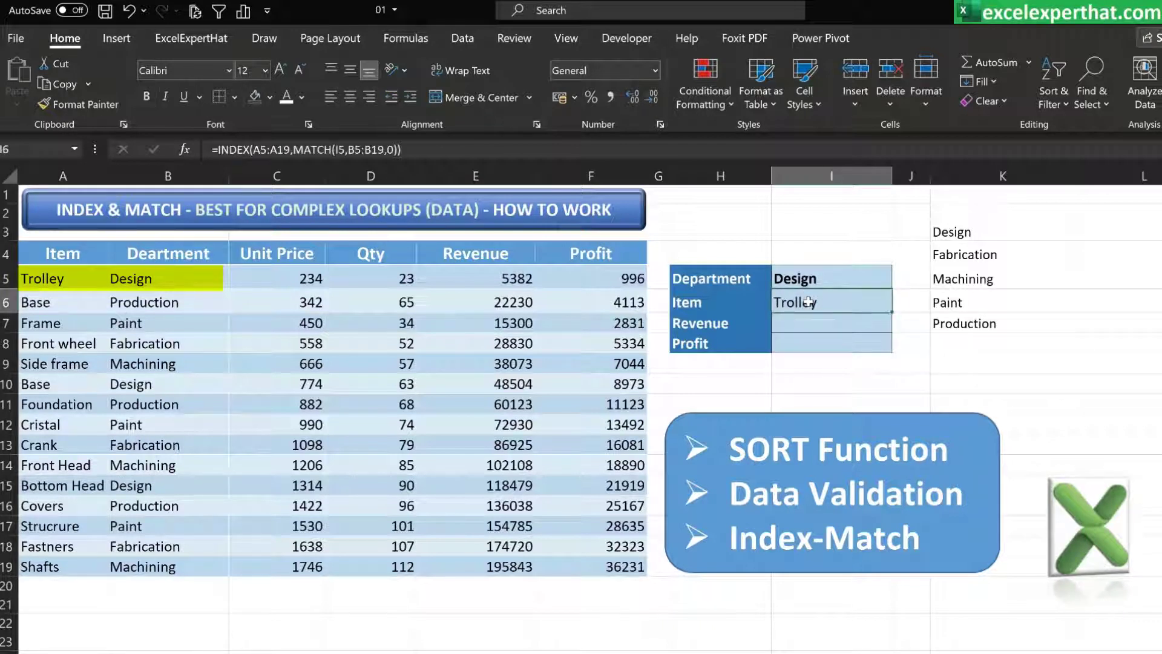
click(862, 274)
click(900, 281)
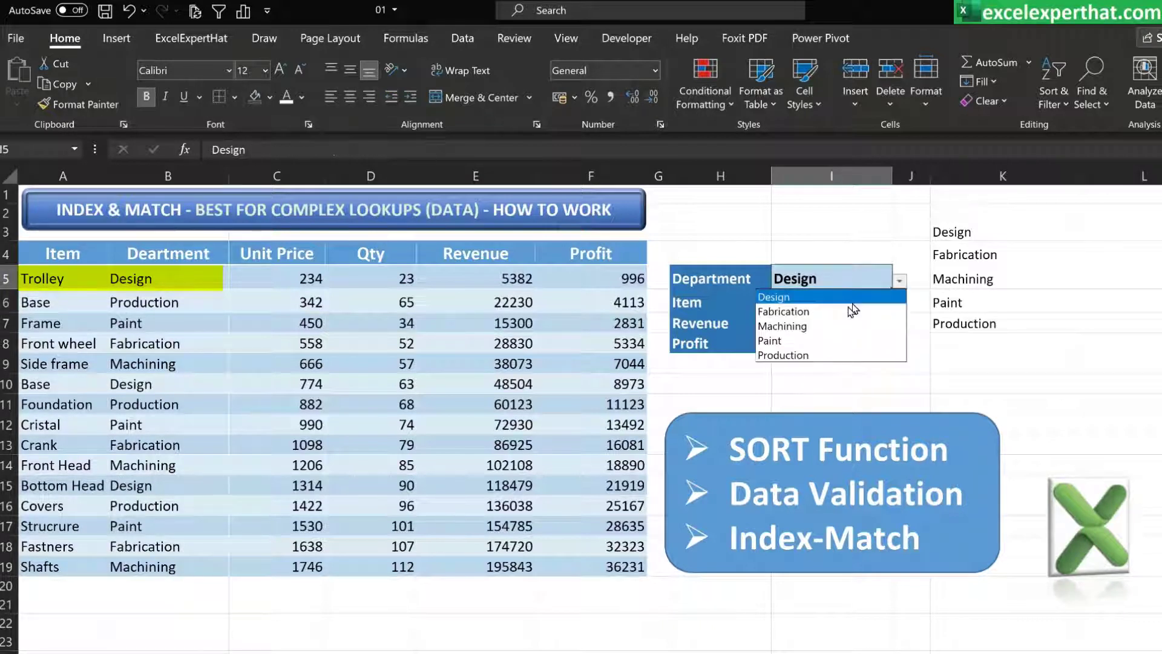
click(814, 308)
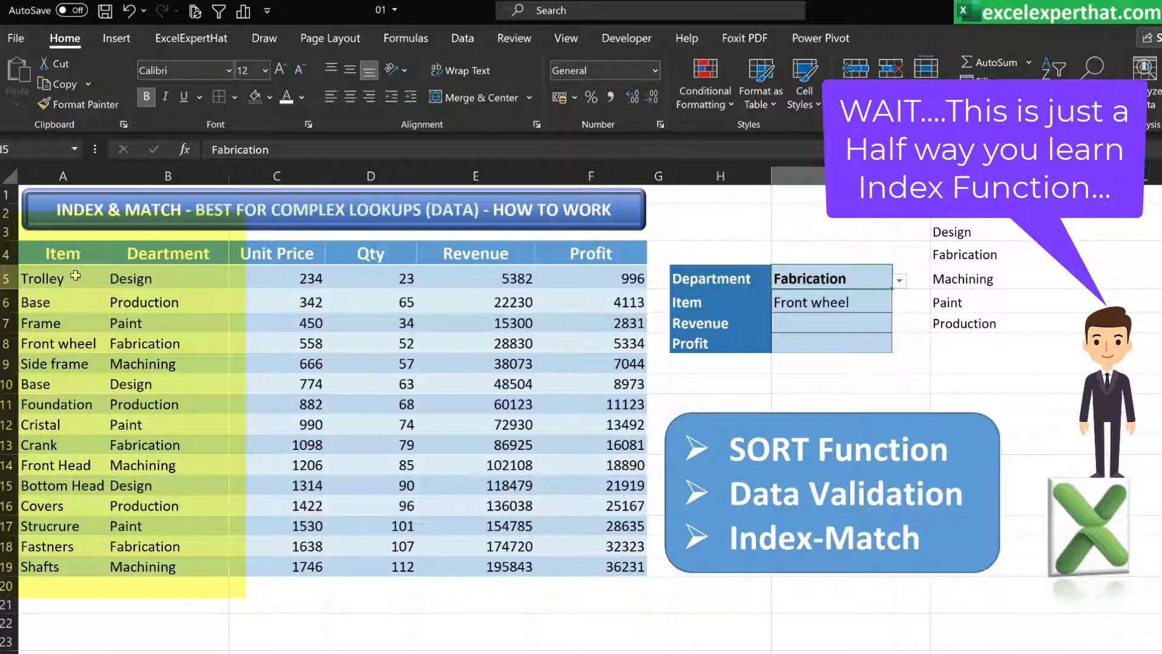
Start an INDEX formula in the Revenue cell I7
drag(79, 277, 72, 559)
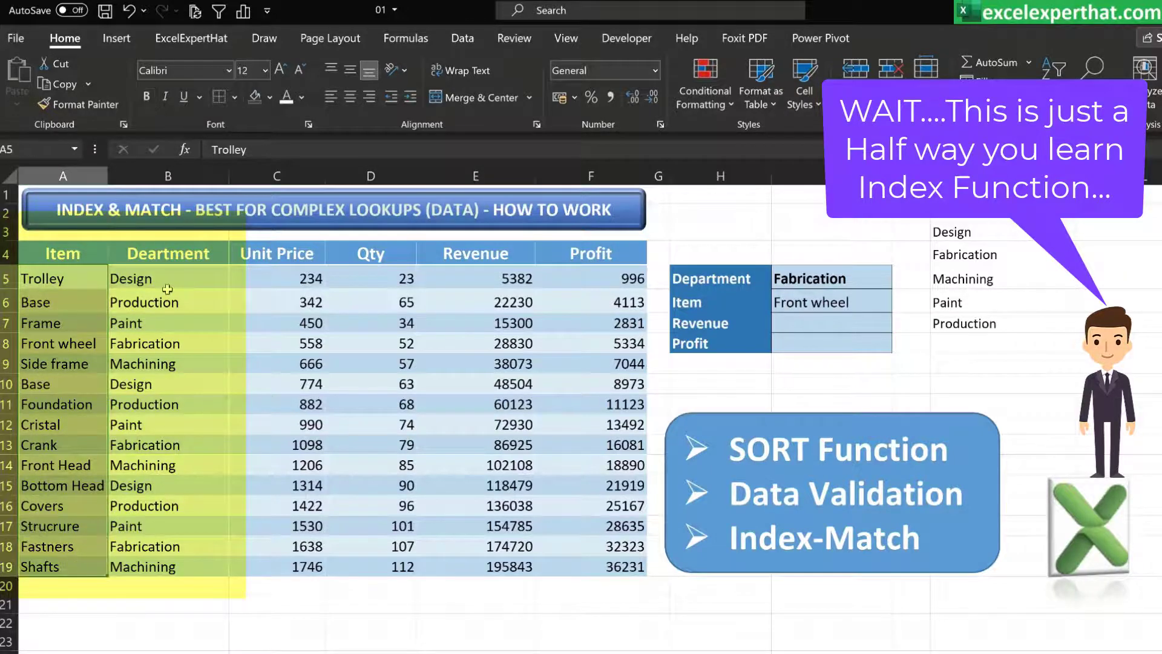
mouse_move(172, 280)
mouse_down()
mouse_move(158, 565)
mouse_move(117, 569)
mouse_move(141, 568)
mouse_move(178, 268)
mouse_move(178, 278)
mouse_up()
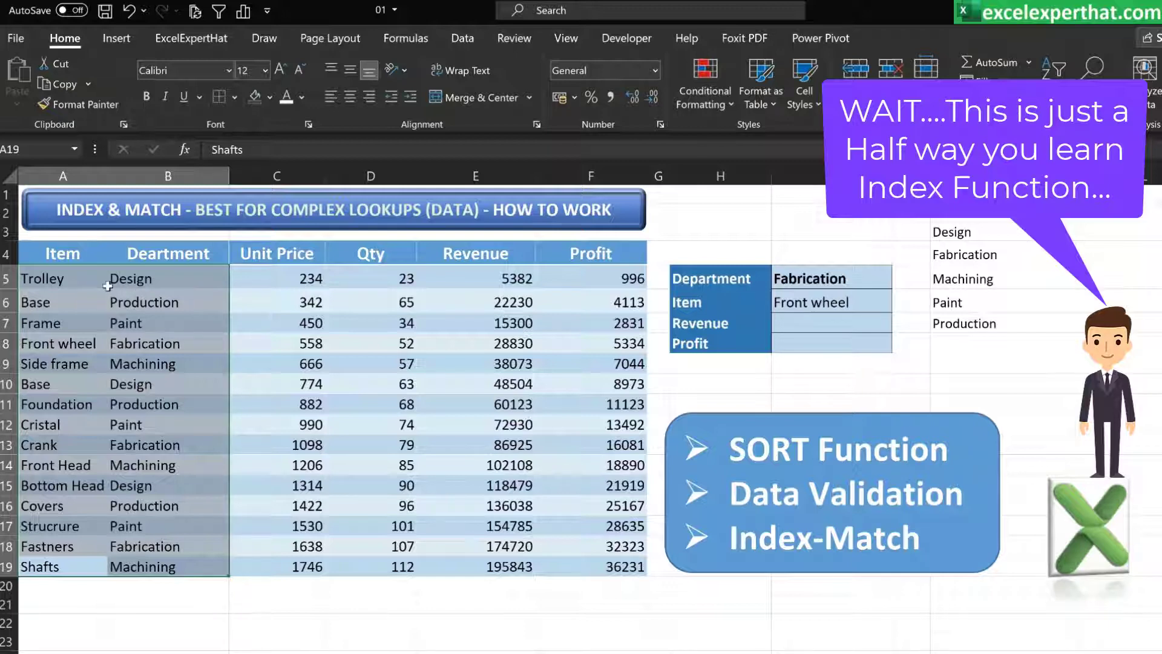
click(814, 319)
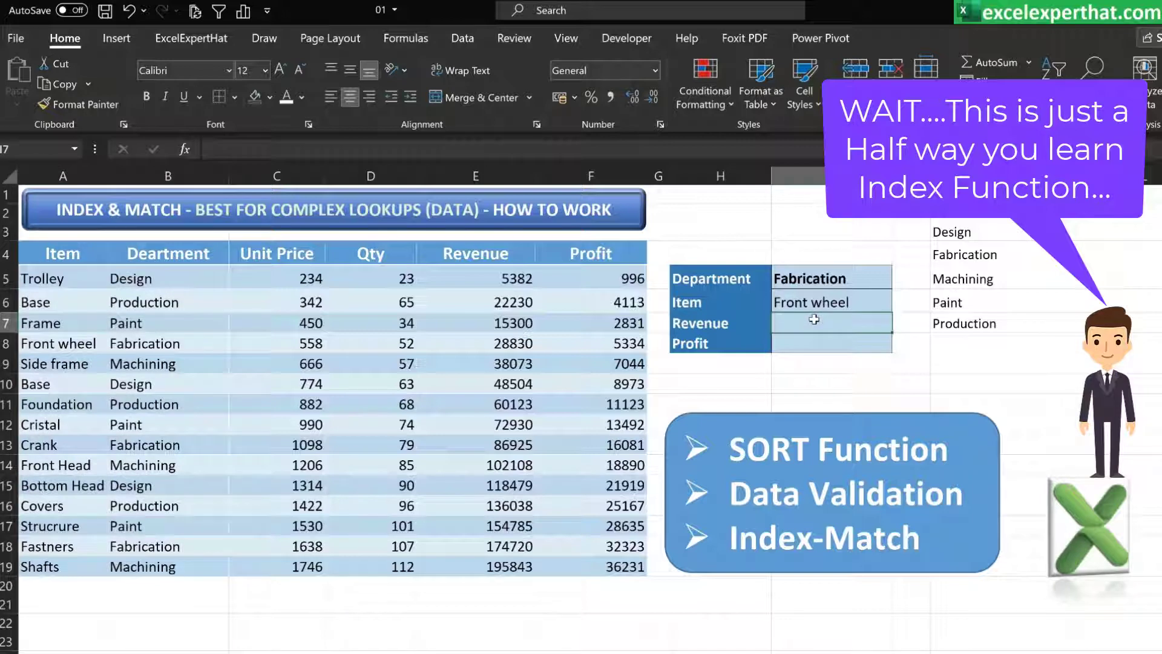
text(=)
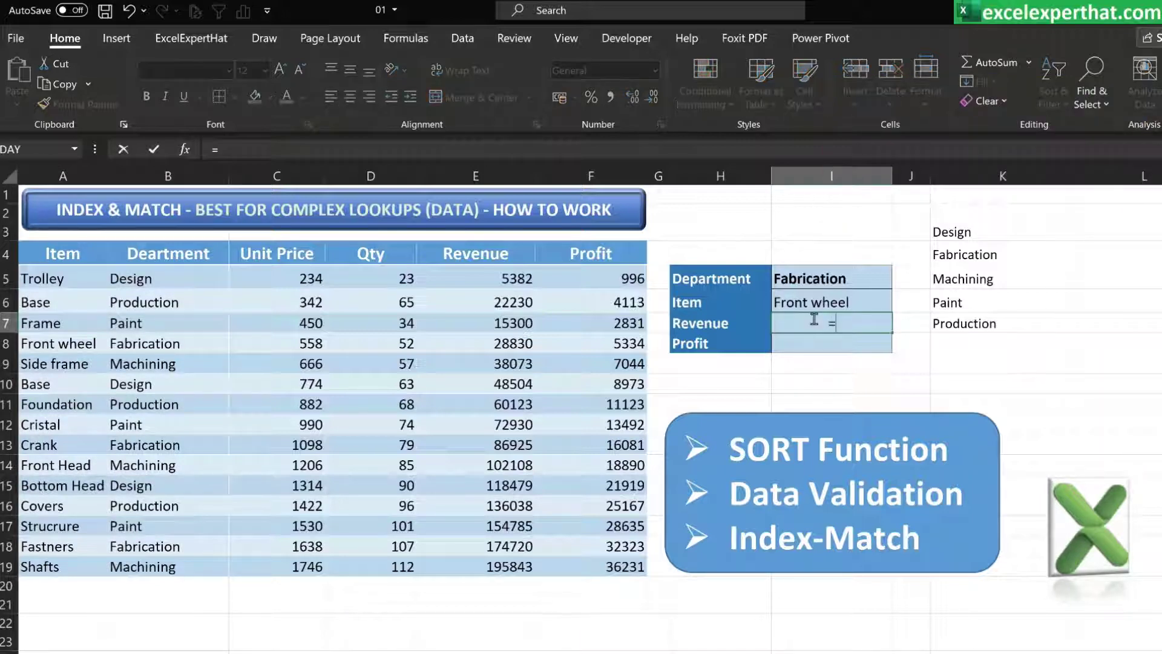
text(inde)
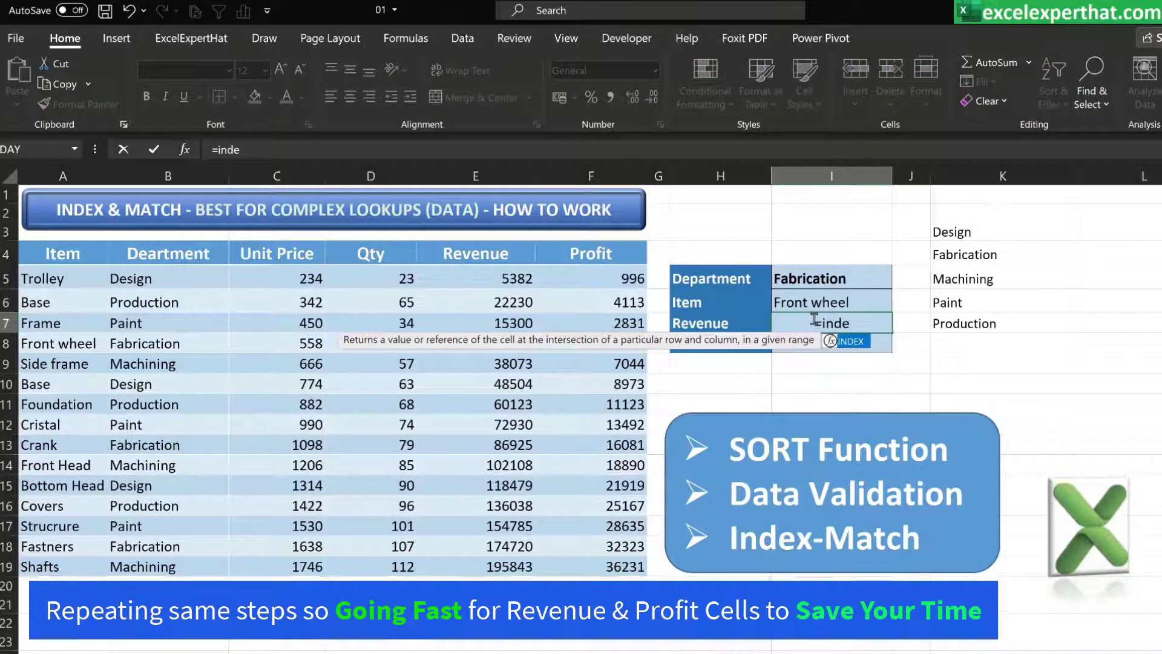
double_click(849, 342)
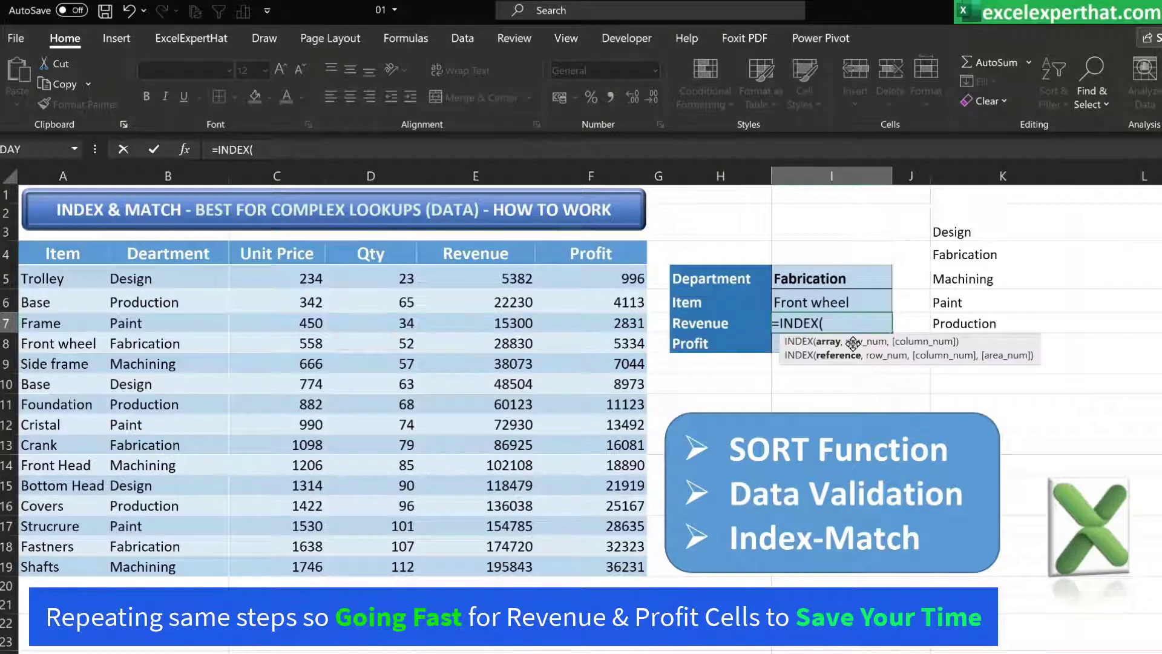
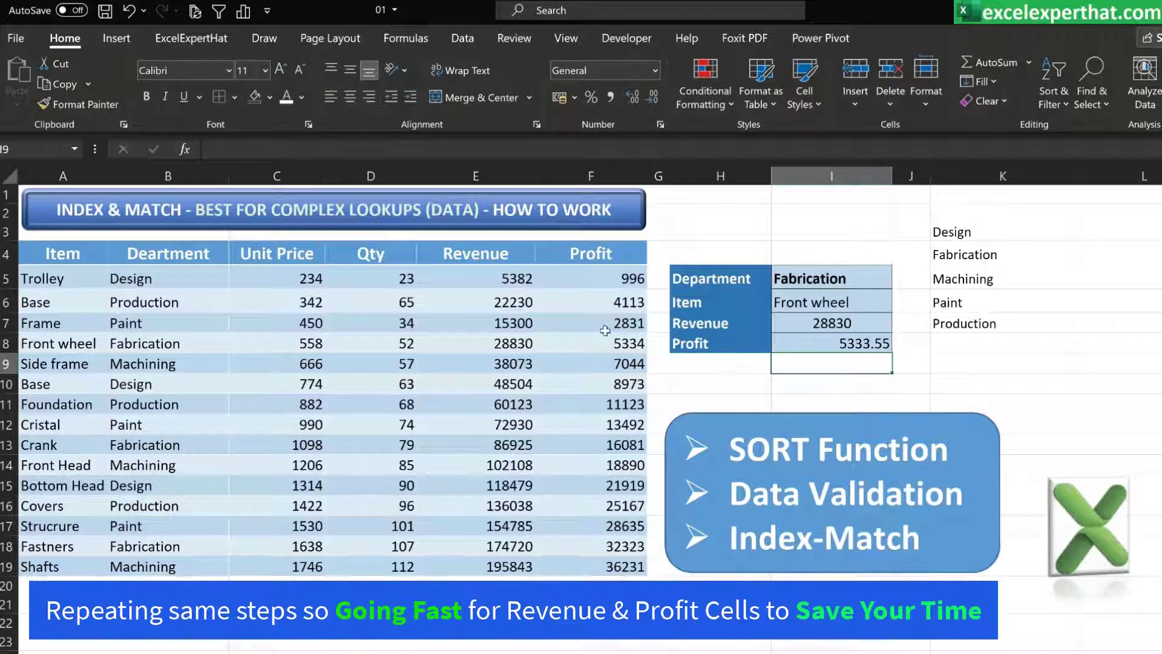
Select the Front wheel row and reduce the Profit result in I8 to no decimal places
drag(97, 344, 618, 343)
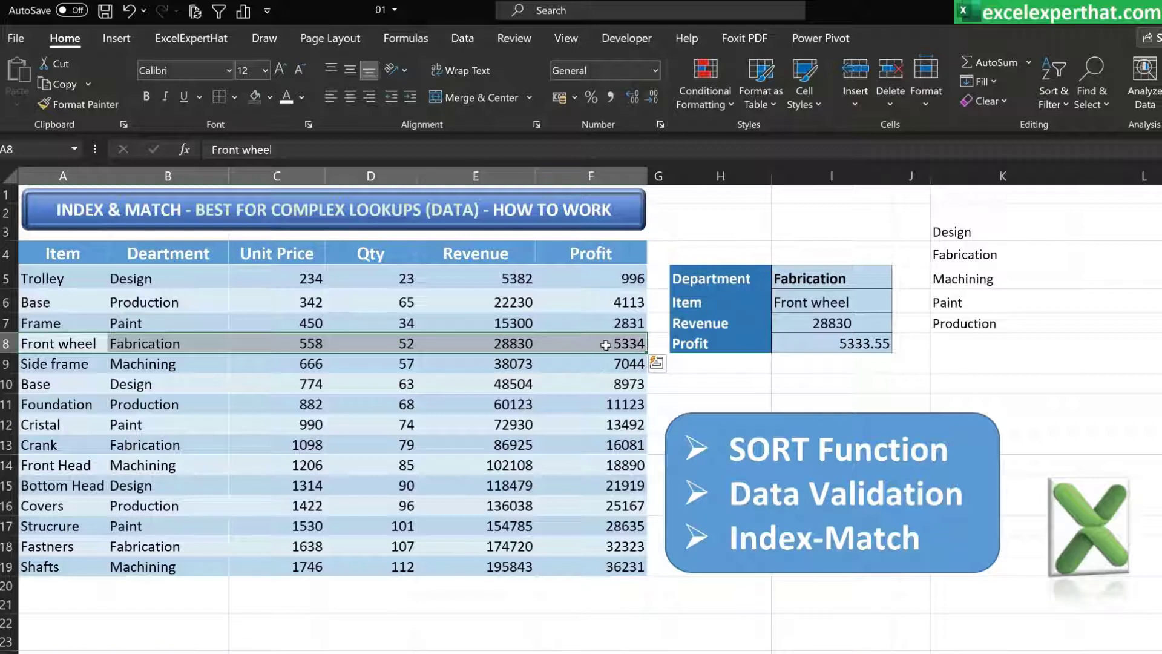
click(844, 345)
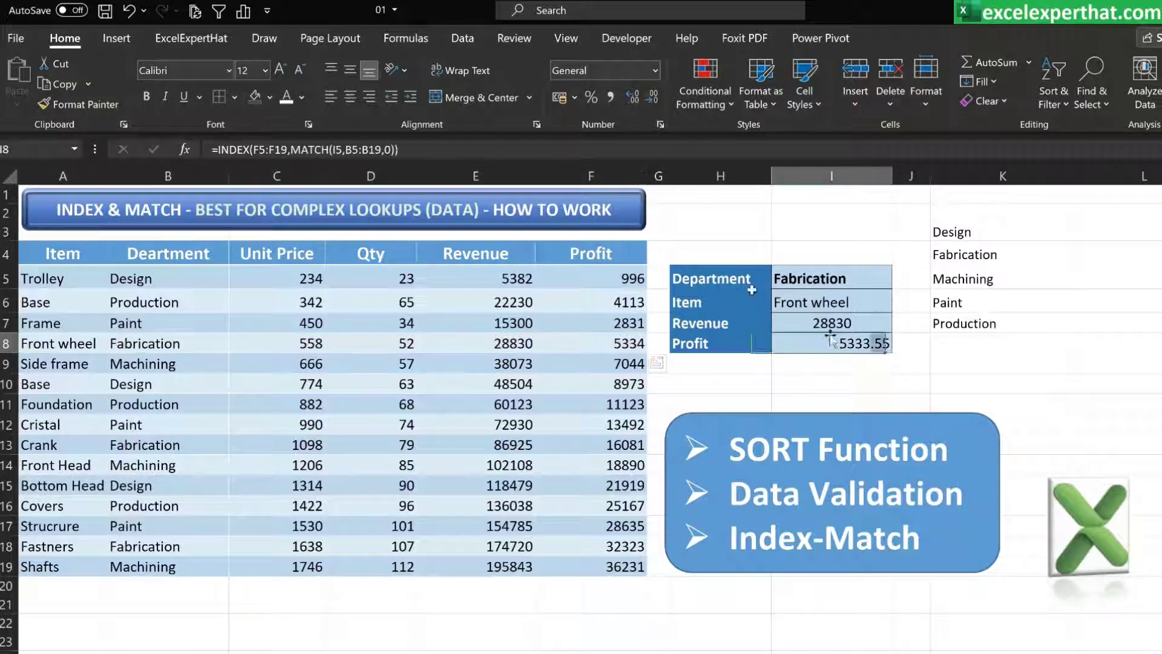
click(646, 100)
click(646, 100)
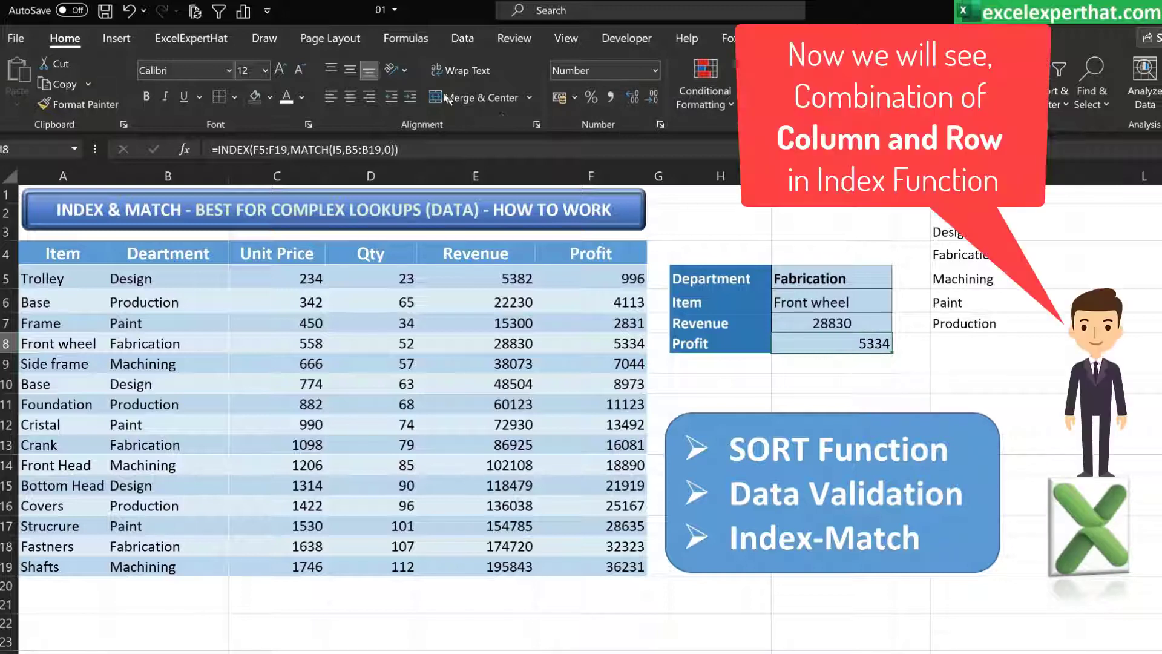
click(350, 98)
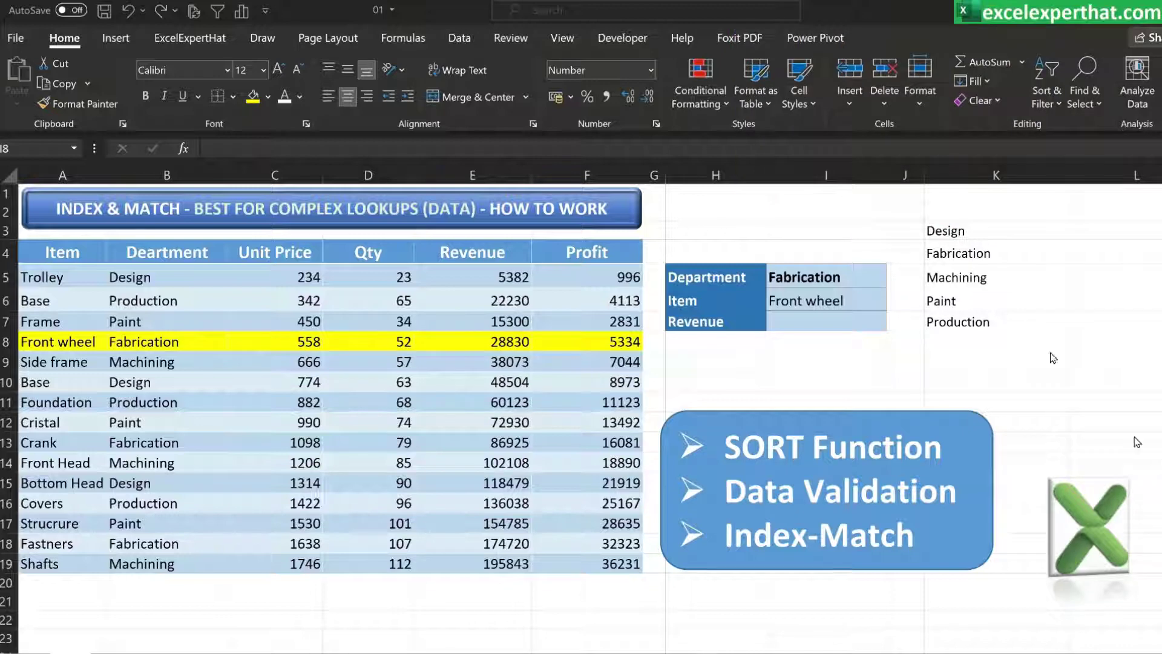
click(849, 322)
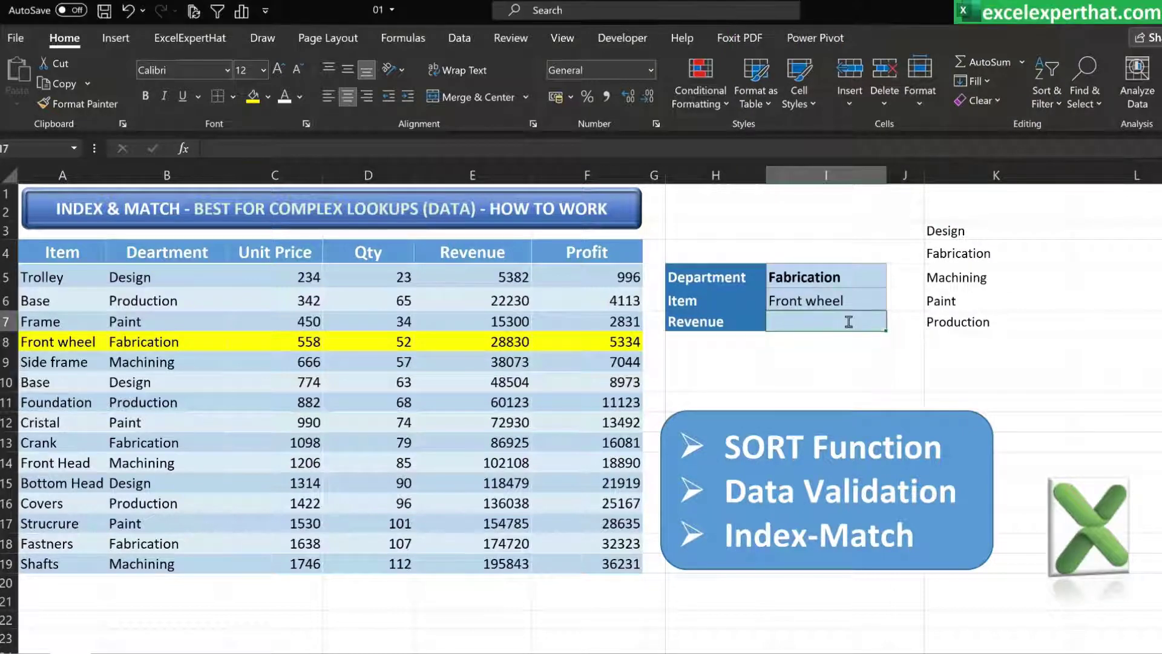
text(=inde)
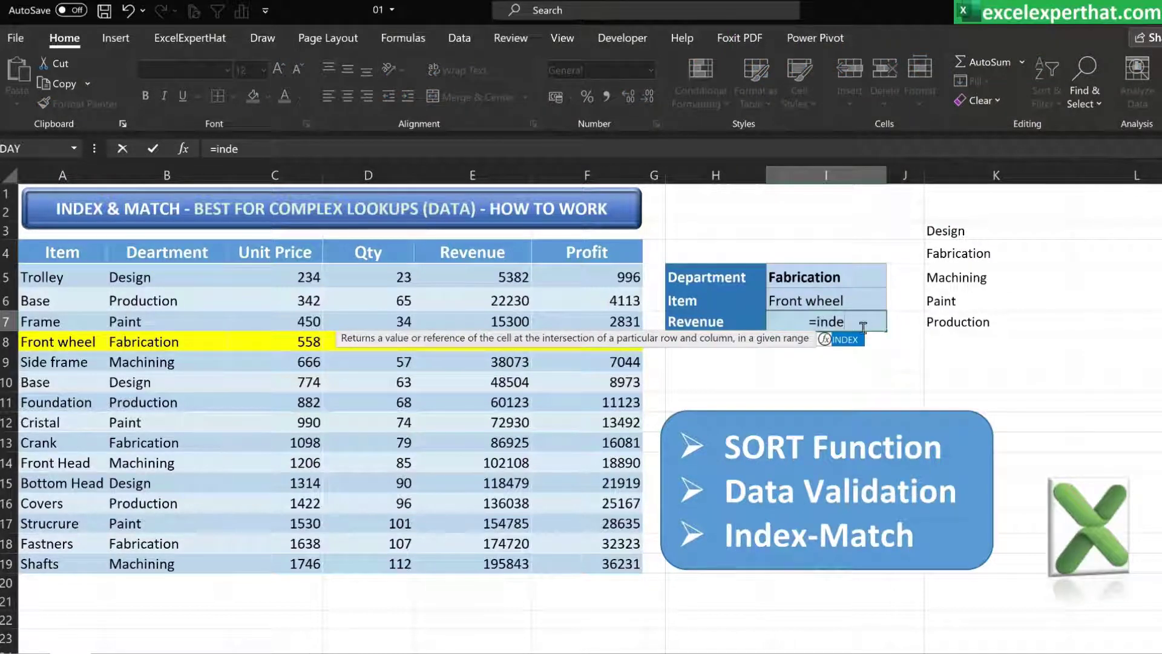
double_click(852, 337)
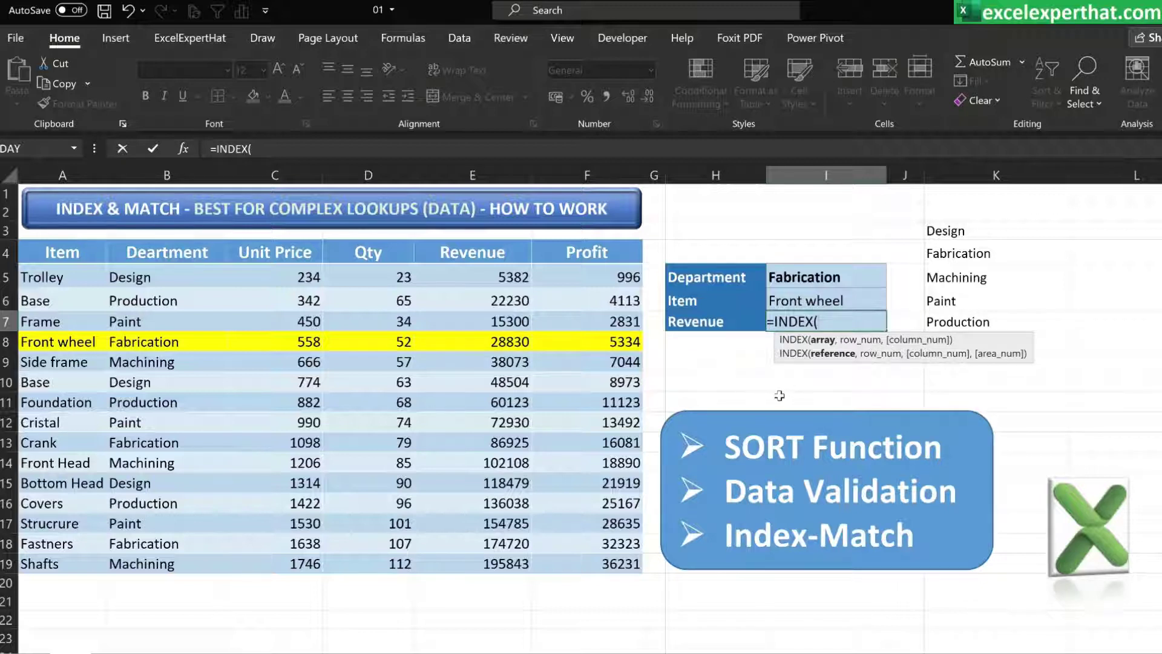
key(Escape)
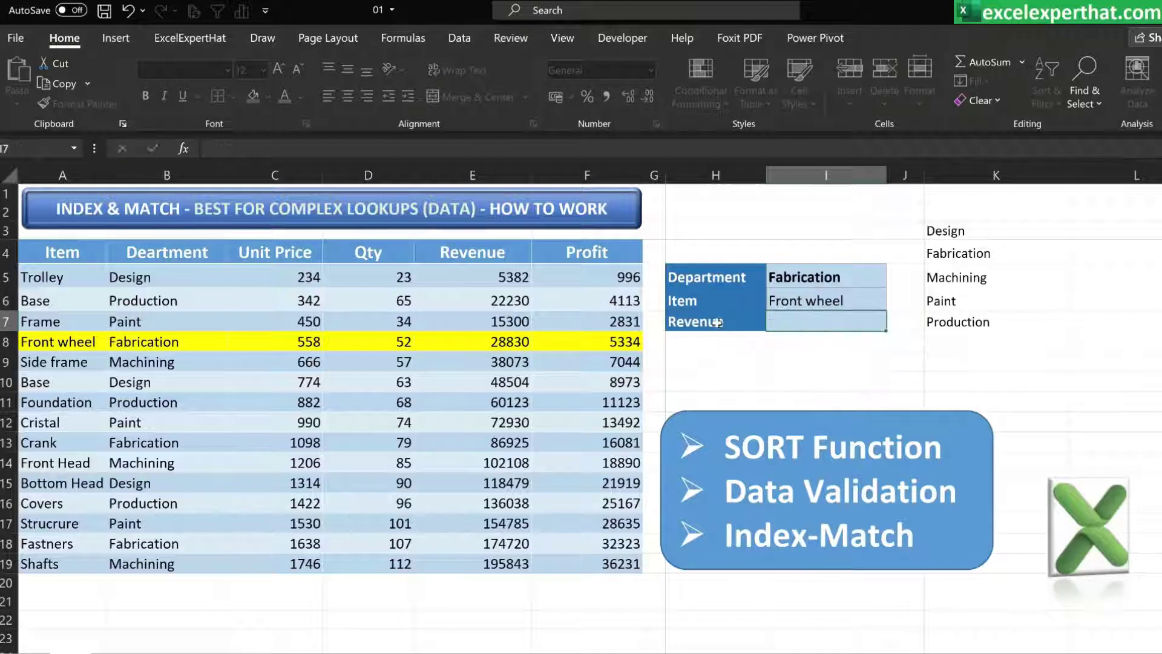
Clear the existing data validation from the Revenue label cell H7
click(717, 326)
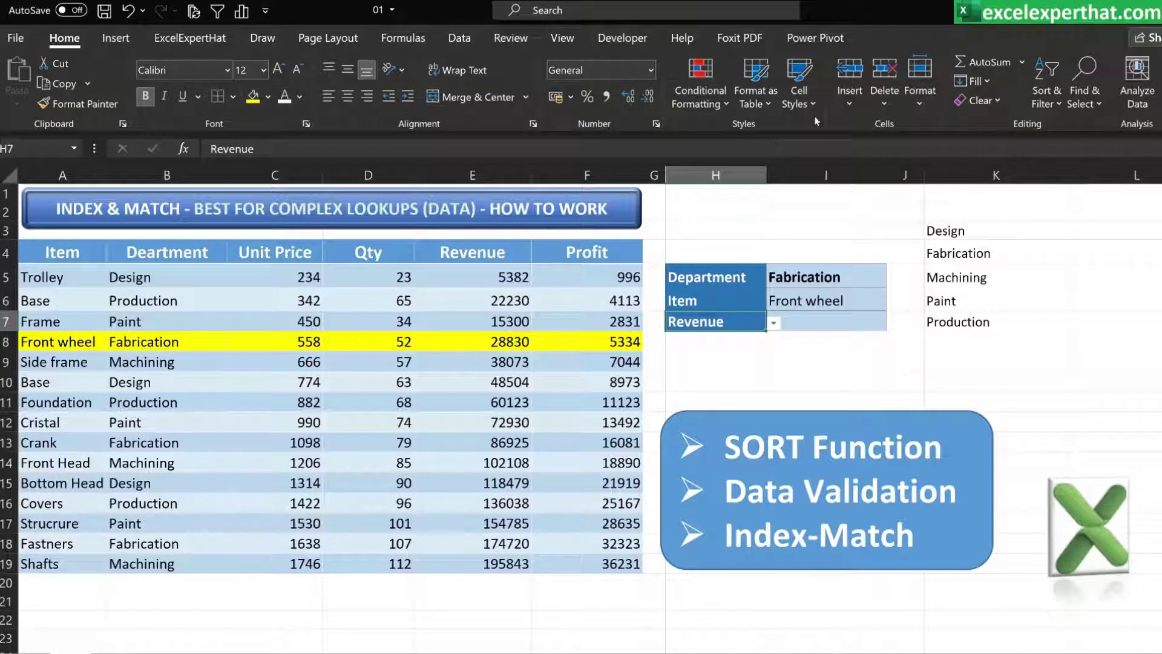
click(486, 39)
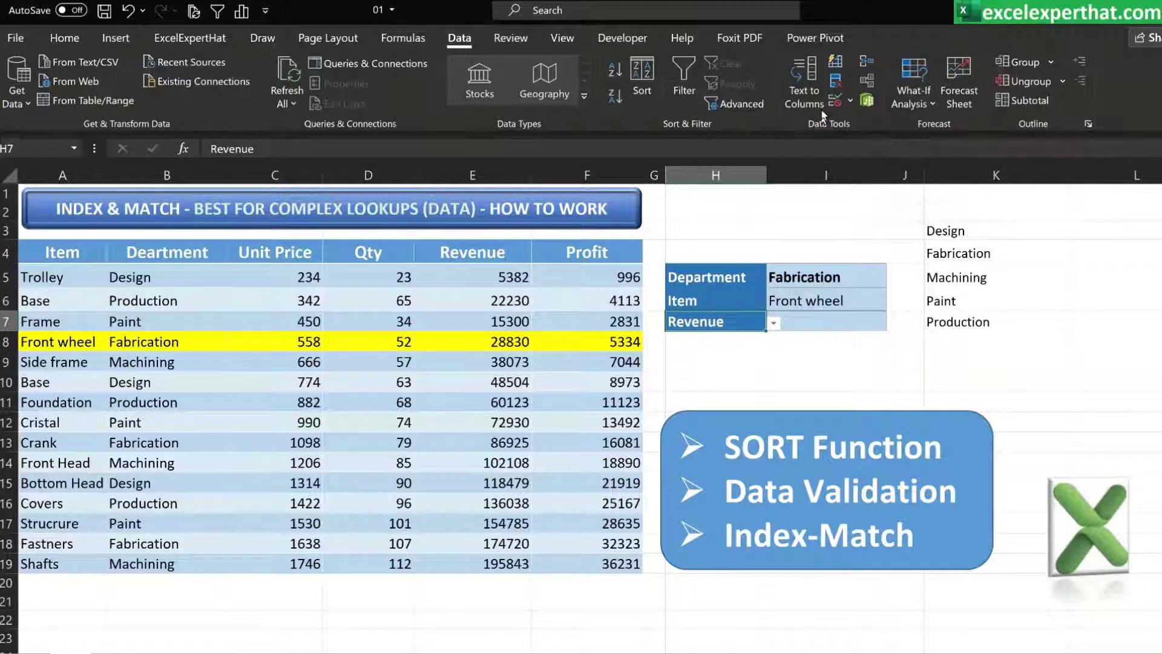
click(849, 100)
click(890, 123)
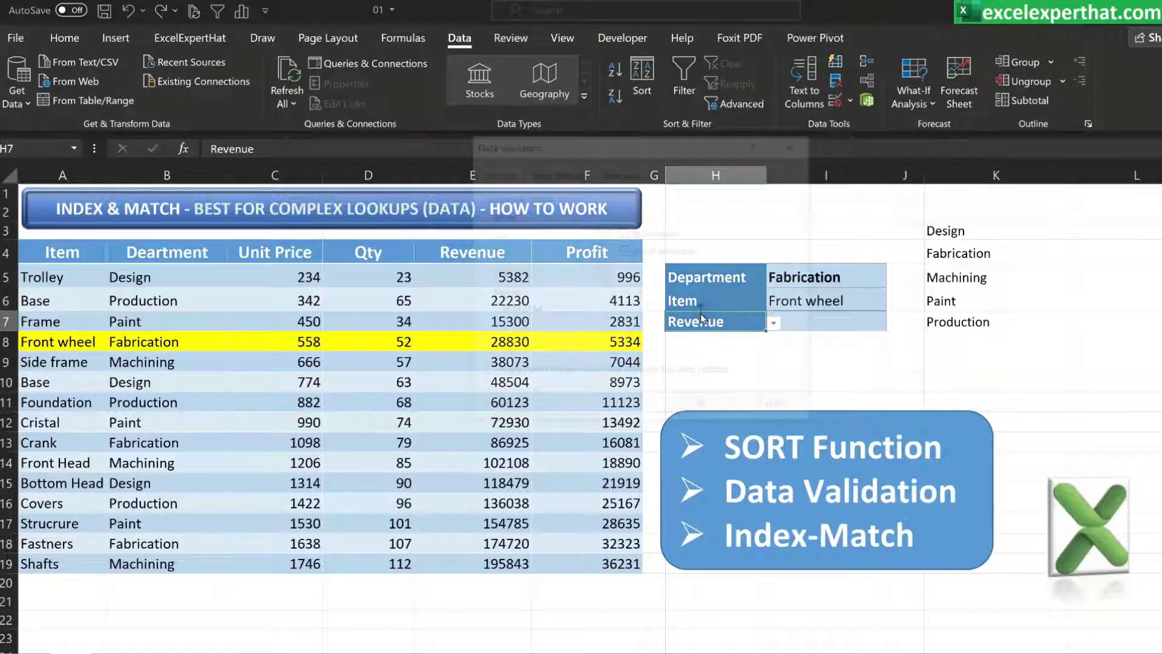
click(505, 408)
click(795, 415)
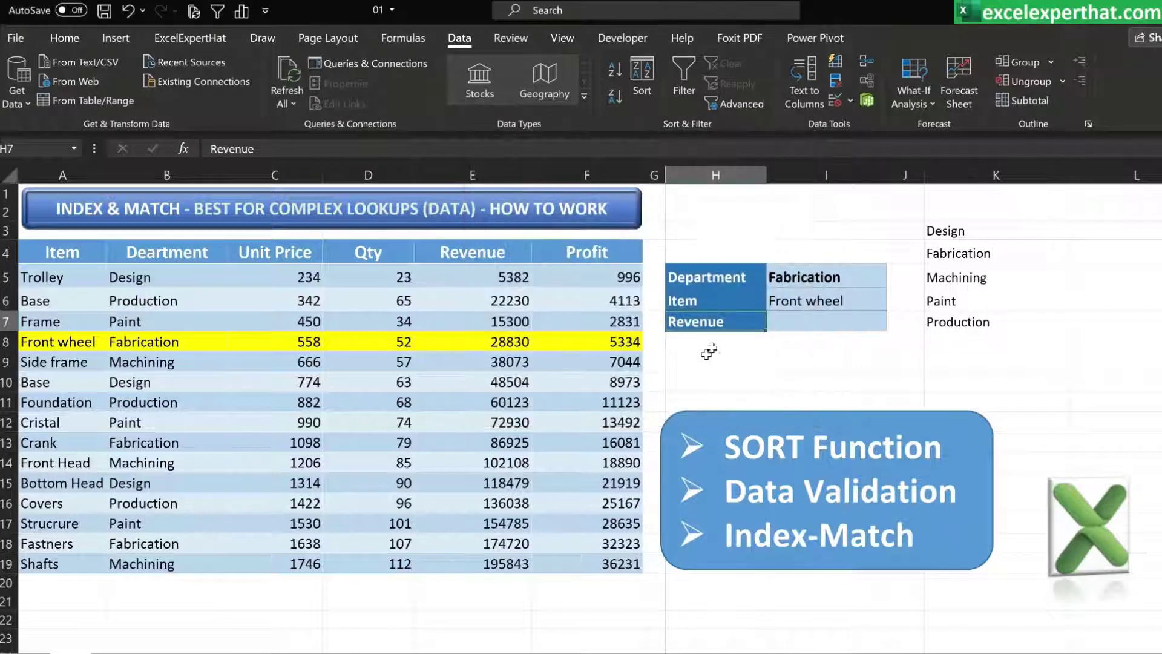
click(719, 338)
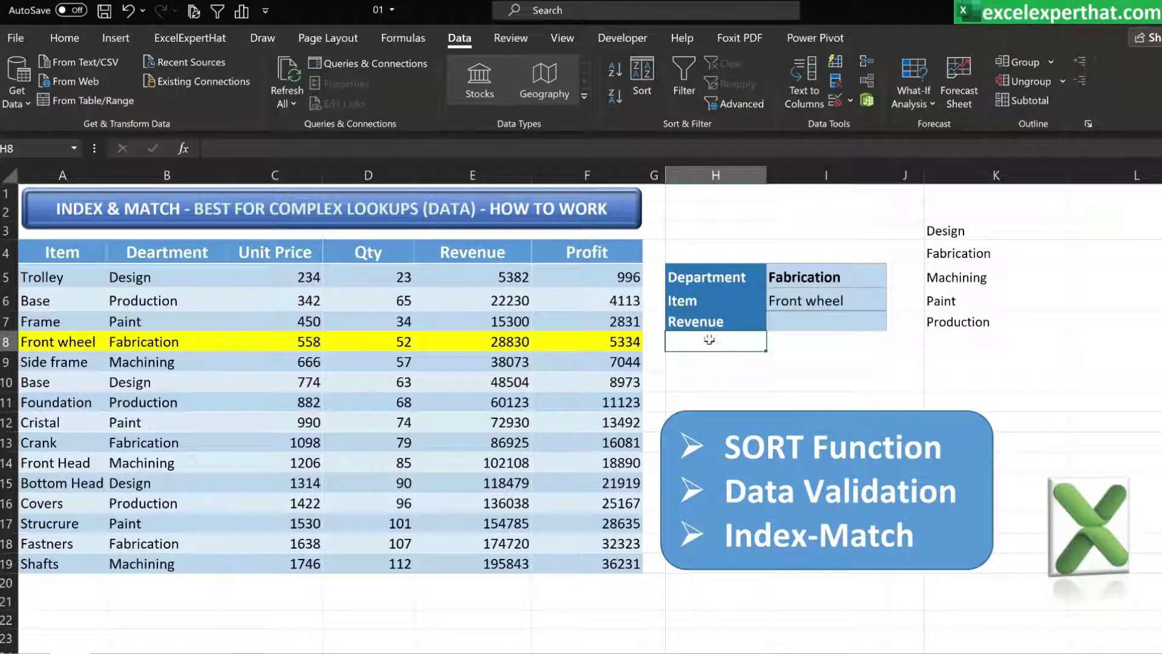
click(751, 319)
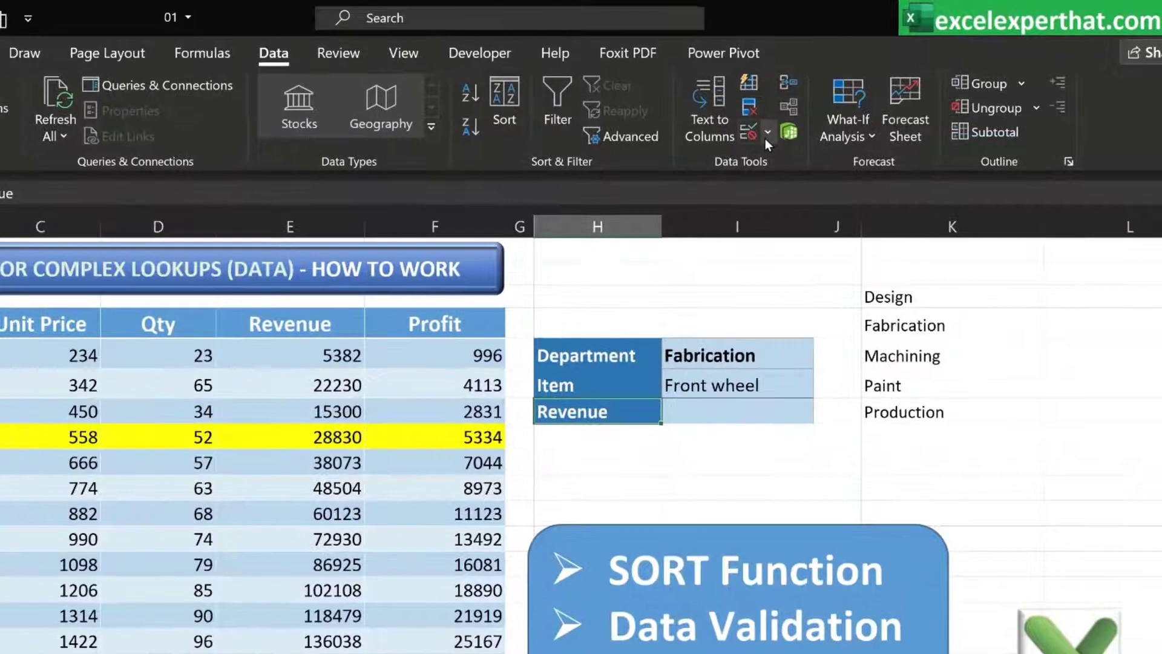
Add List data validation to H7 with source =$E$4:$F$4, so it offers Revenue and Profit, and open its dropdown
click(851, 101)
click(766, 161)
click(454, 300)
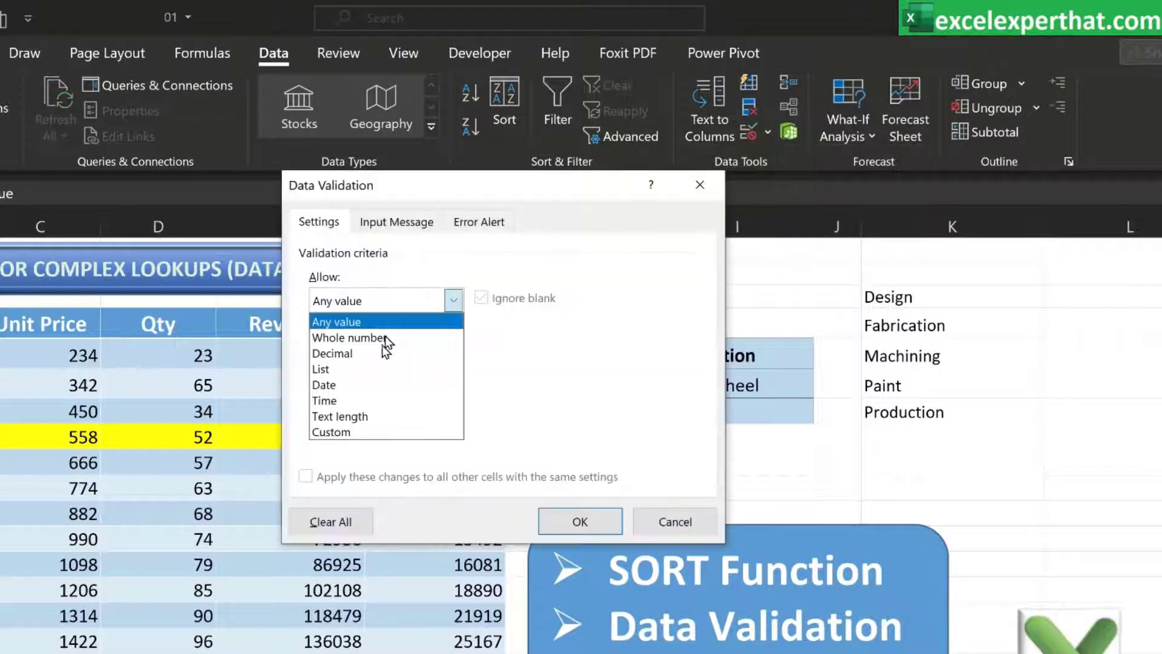
click(382, 369)
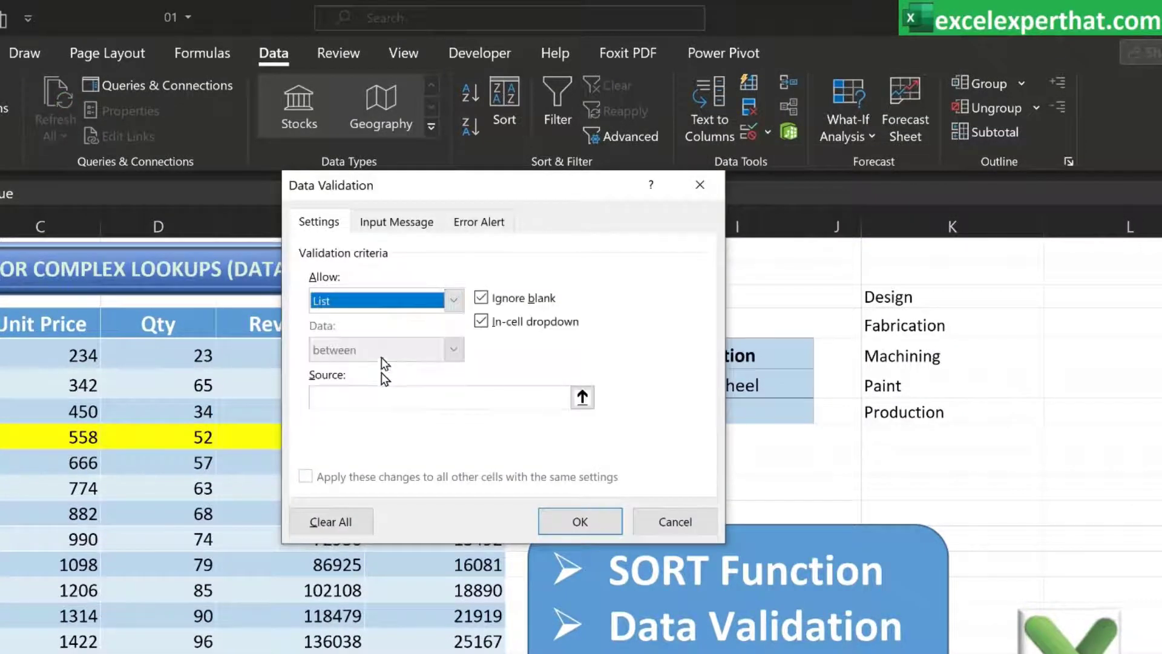
click(582, 397)
drag(284, 324, 497, 330)
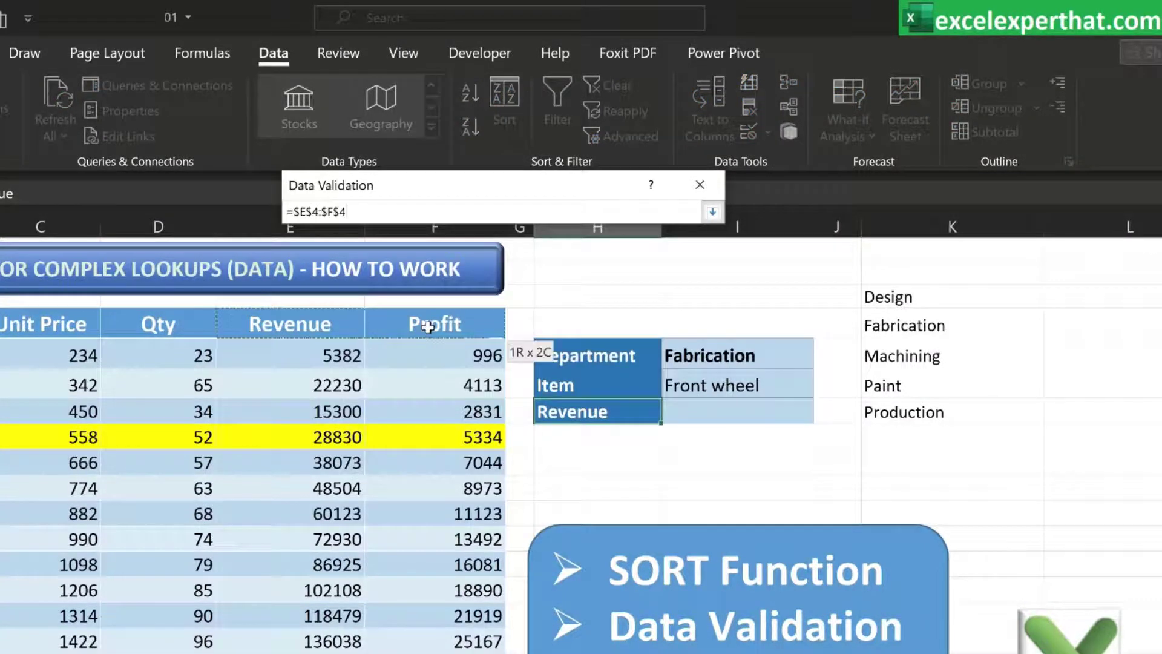
click(712, 211)
click(577, 519)
click(670, 414)
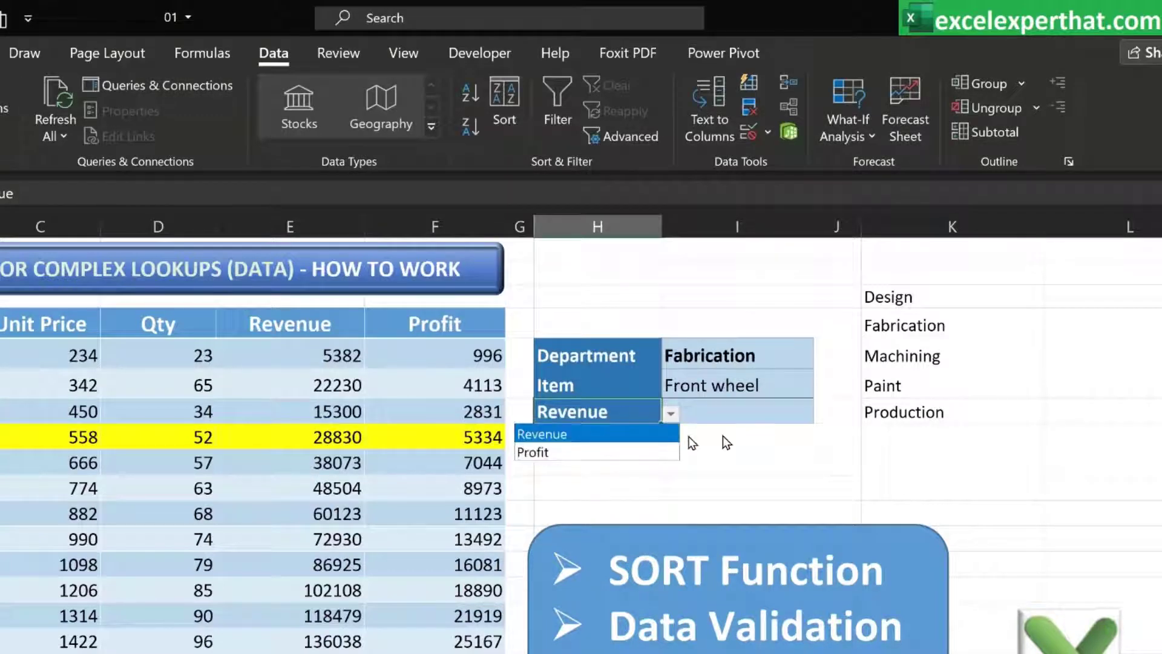
Start an INDEX formula in I7 using E5:F19 as the array
click(749, 410)
click(756, 410)
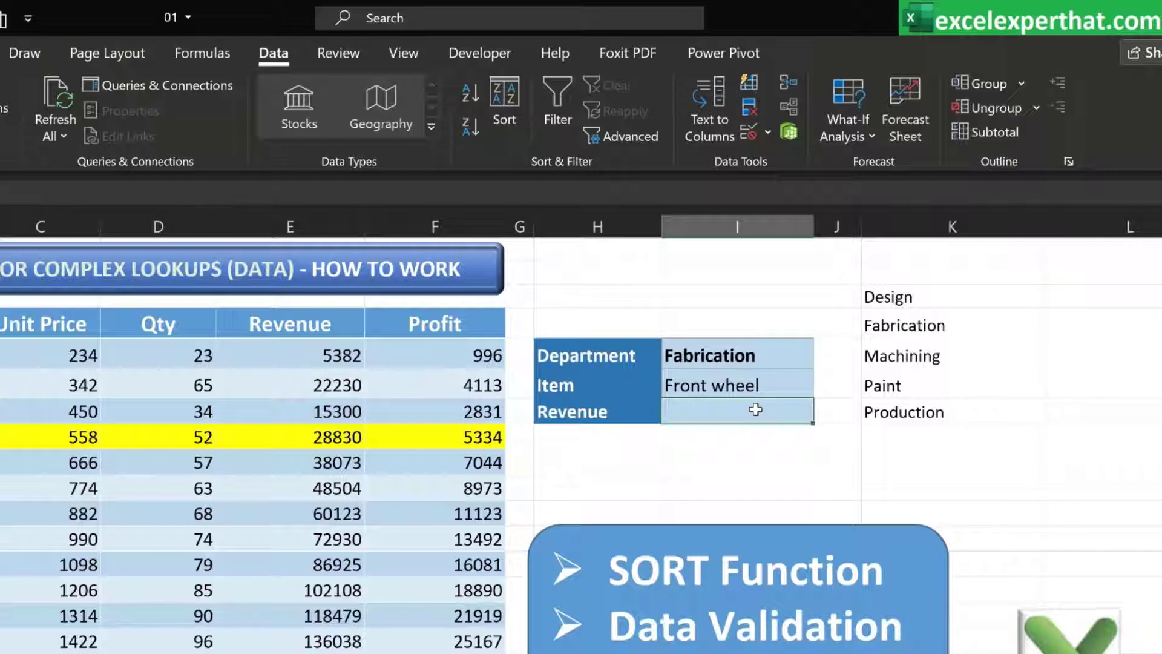
text(=in)
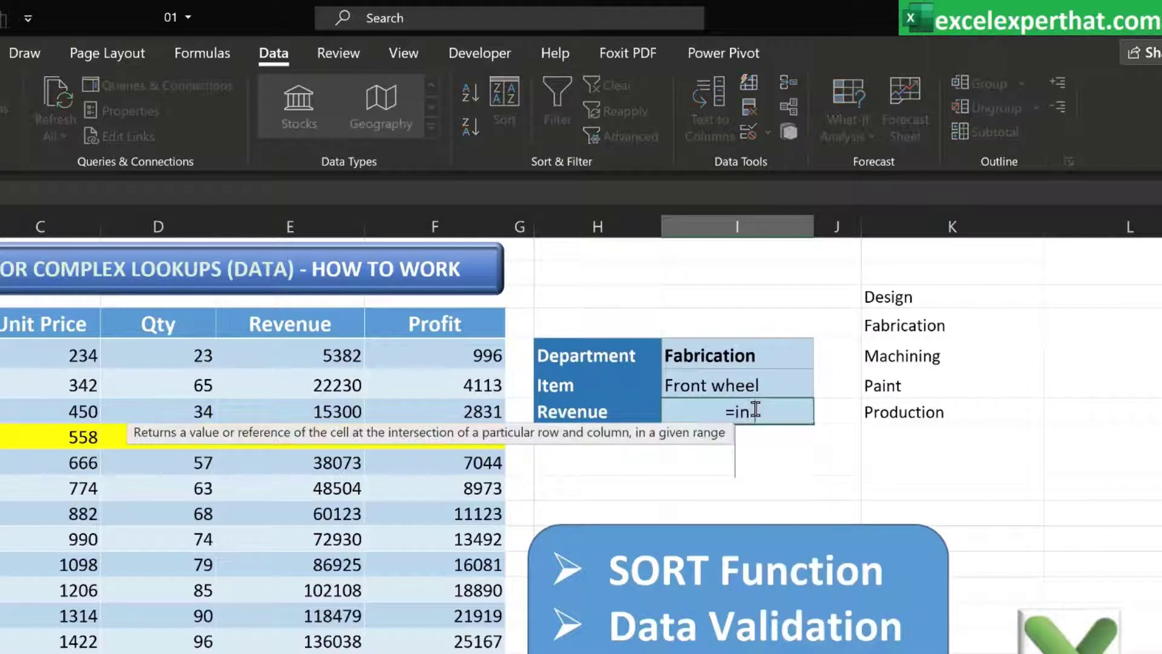
text(dex)
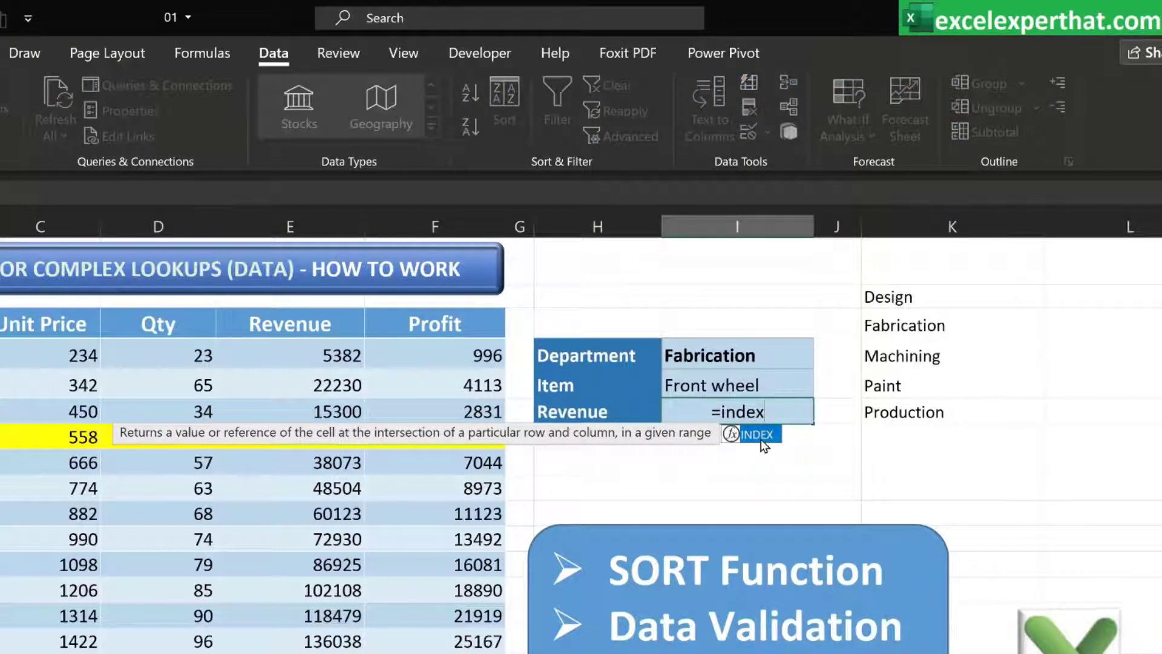
key(Tab)
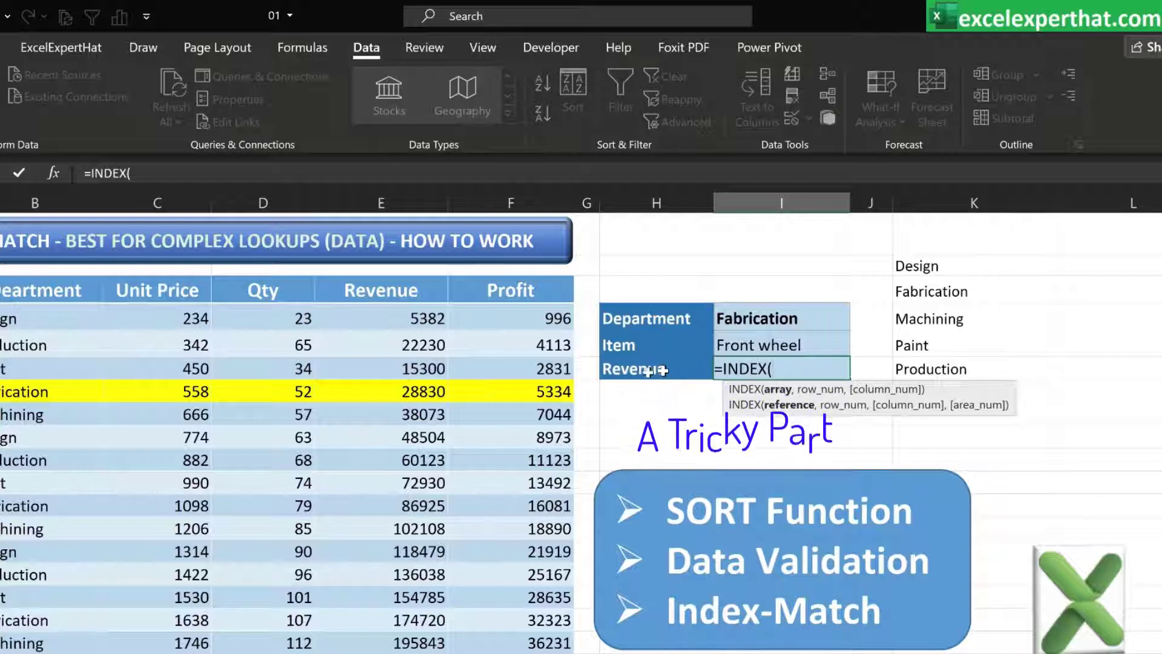
drag(424, 318, 513, 649)
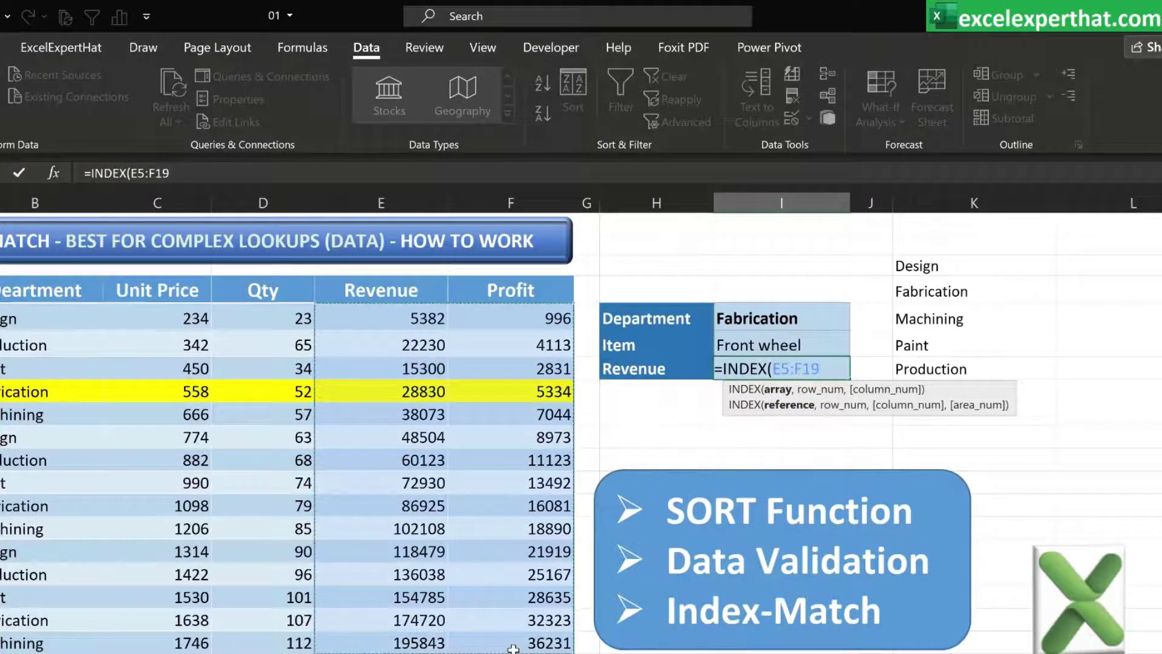
Nest MATCH(I5,B5:B19,0) as the row number of the INDEX formula in I7
text(,)
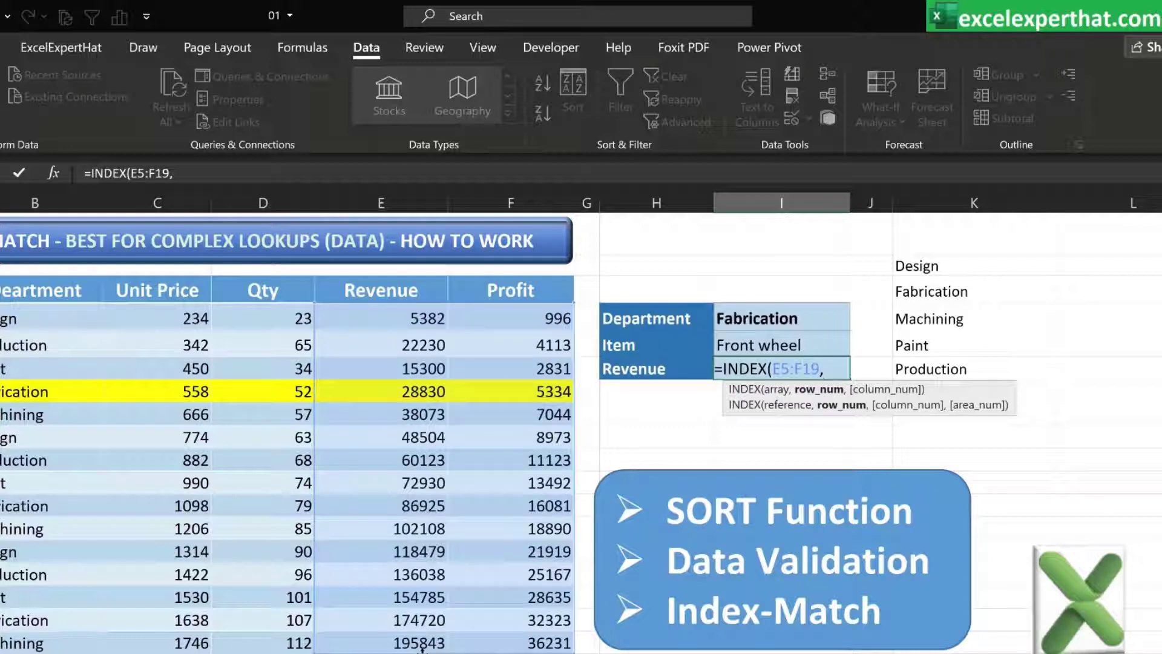
text(match)
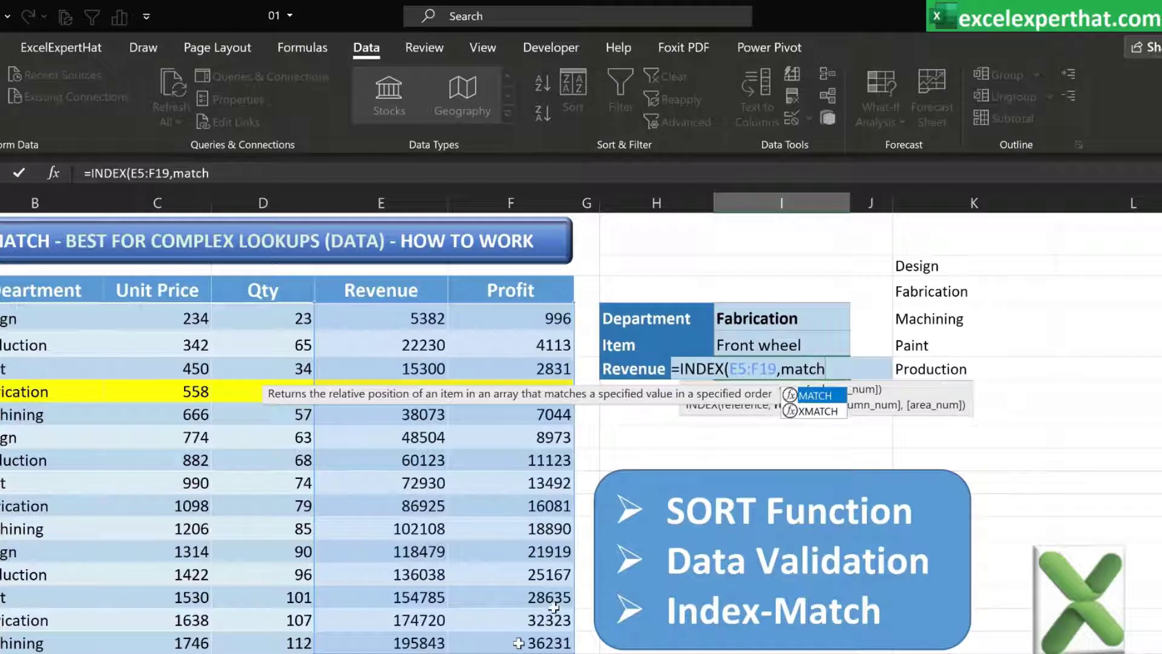
double_click(820, 397)
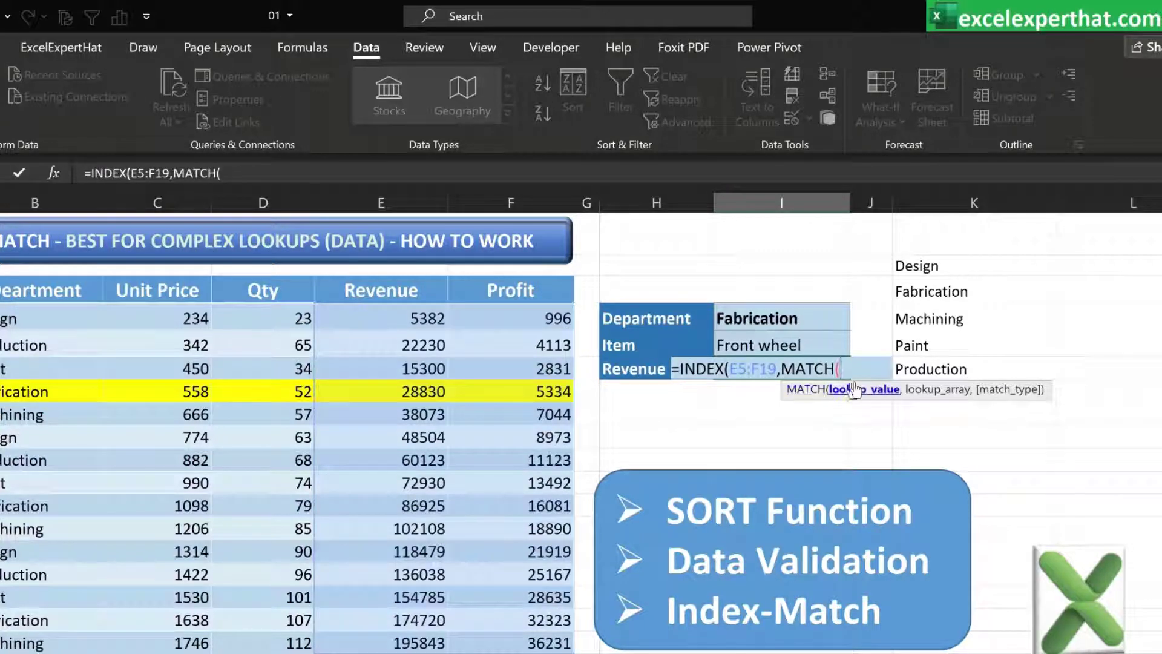
click(793, 317)
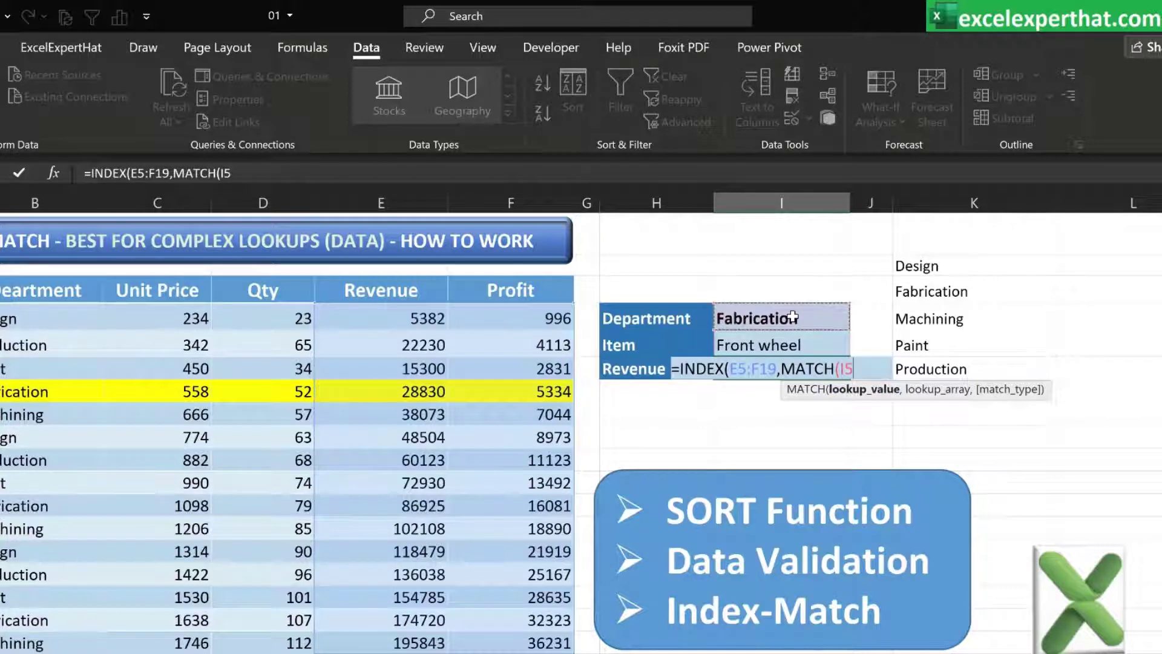
text(,)
drag(57, 319, 17, 642)
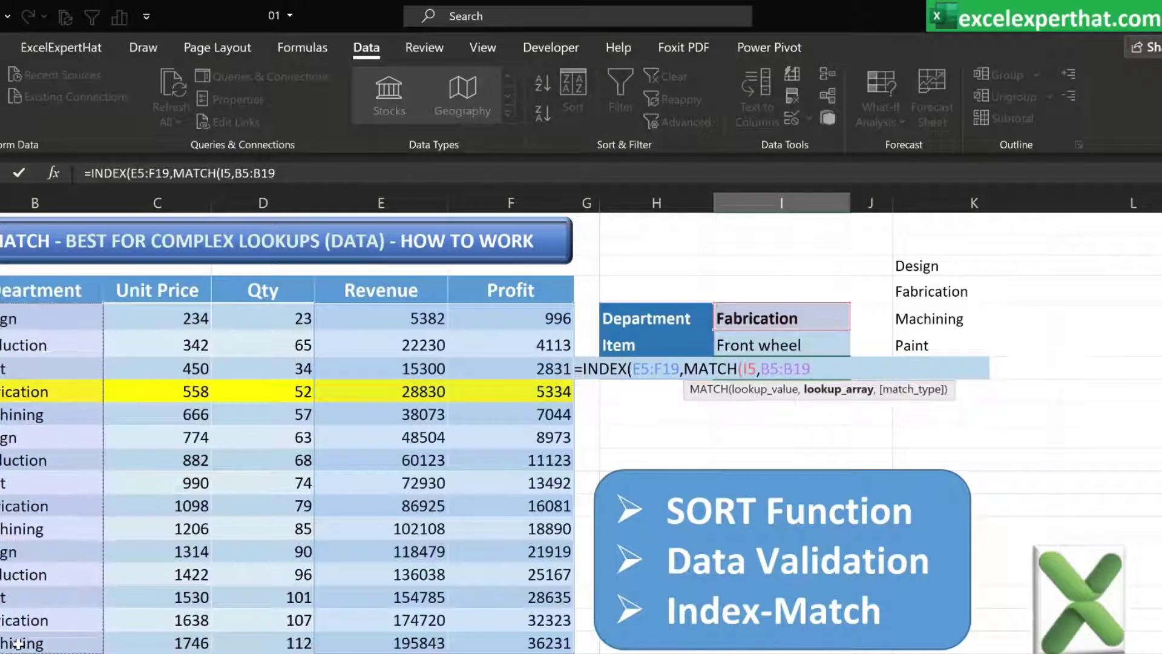
text(,0),)
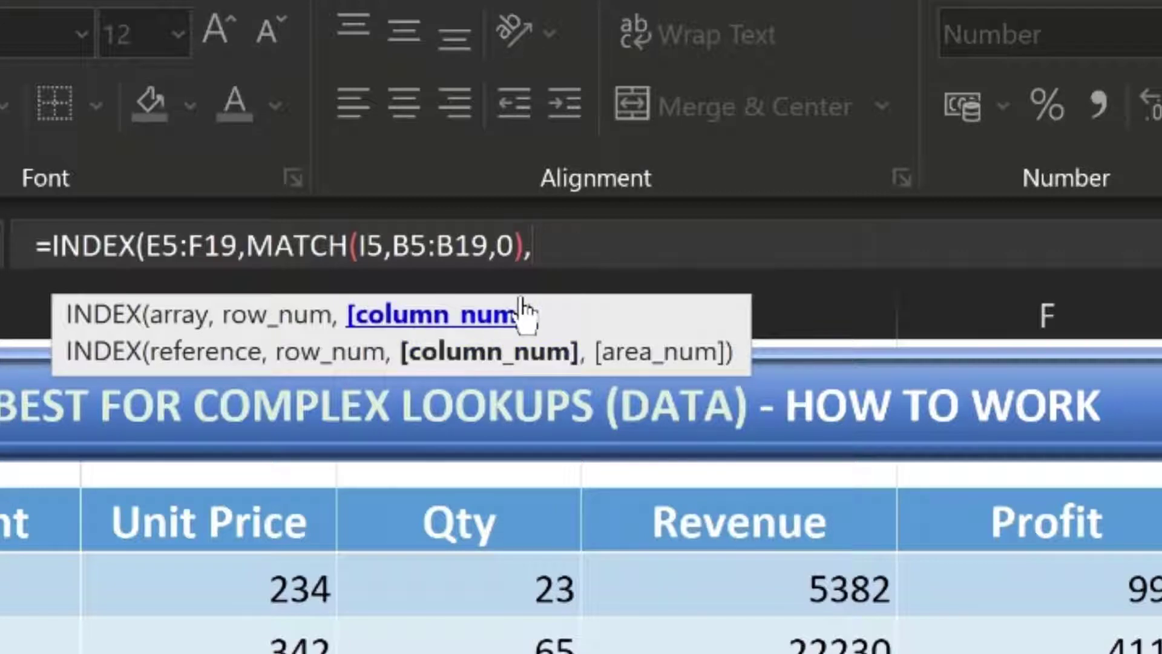
Add MATCH(H7,E4:F4,0) as the column number of the INDEX formula in I7, close both brackets and enter it
text(matc)
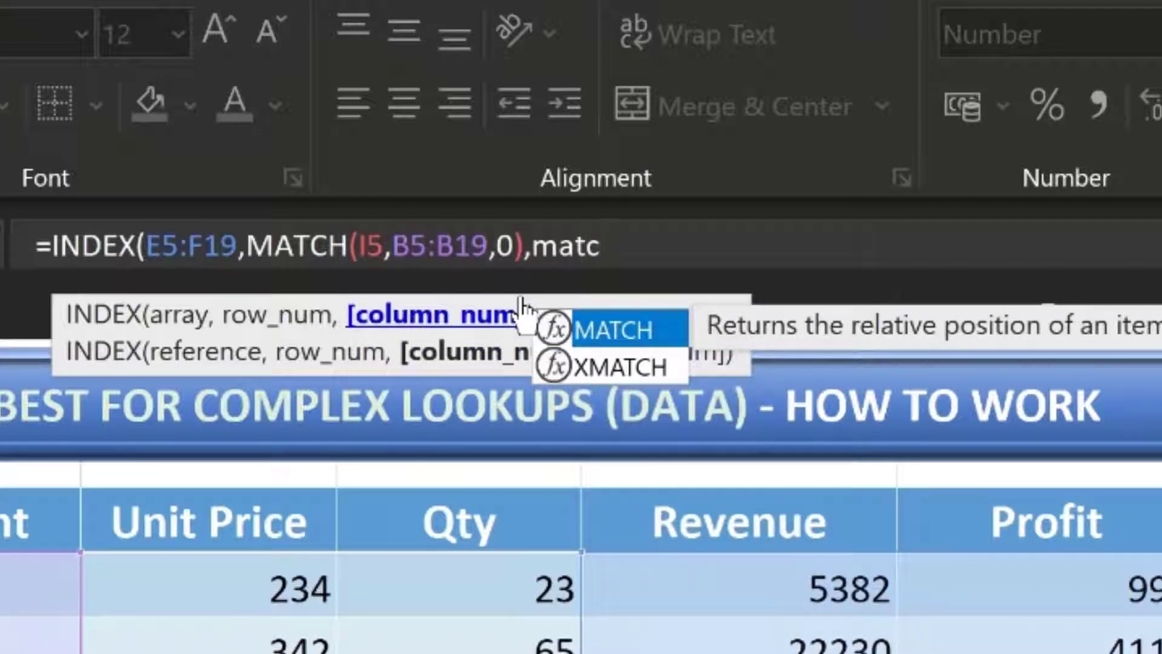
double_click(635, 332)
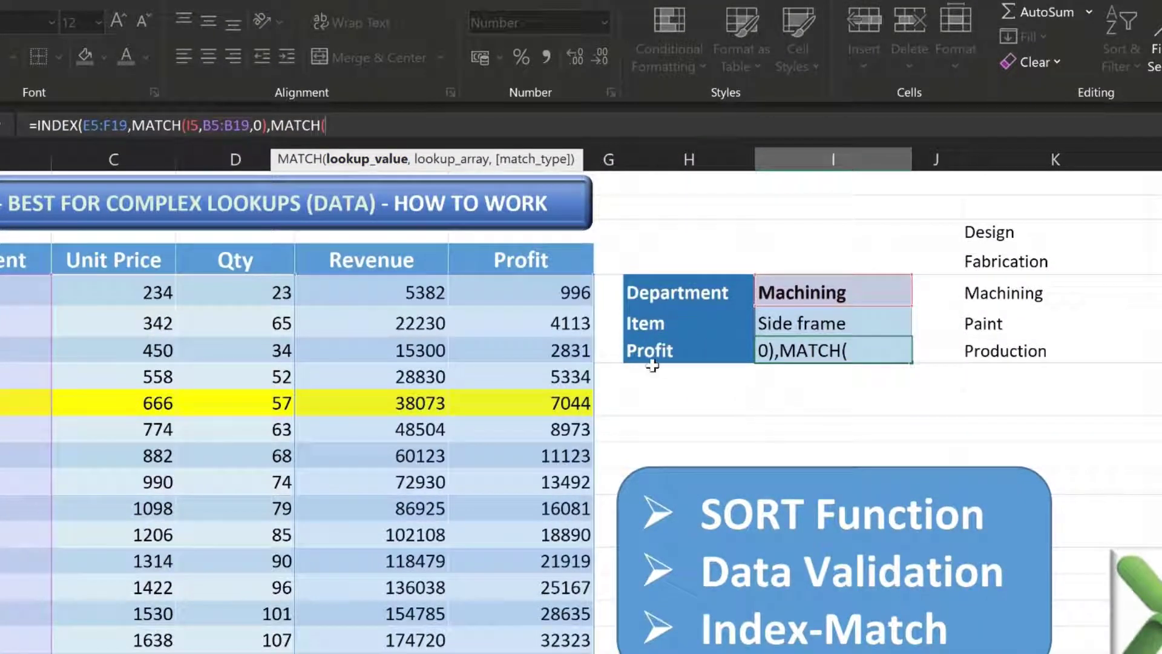
click(694, 351)
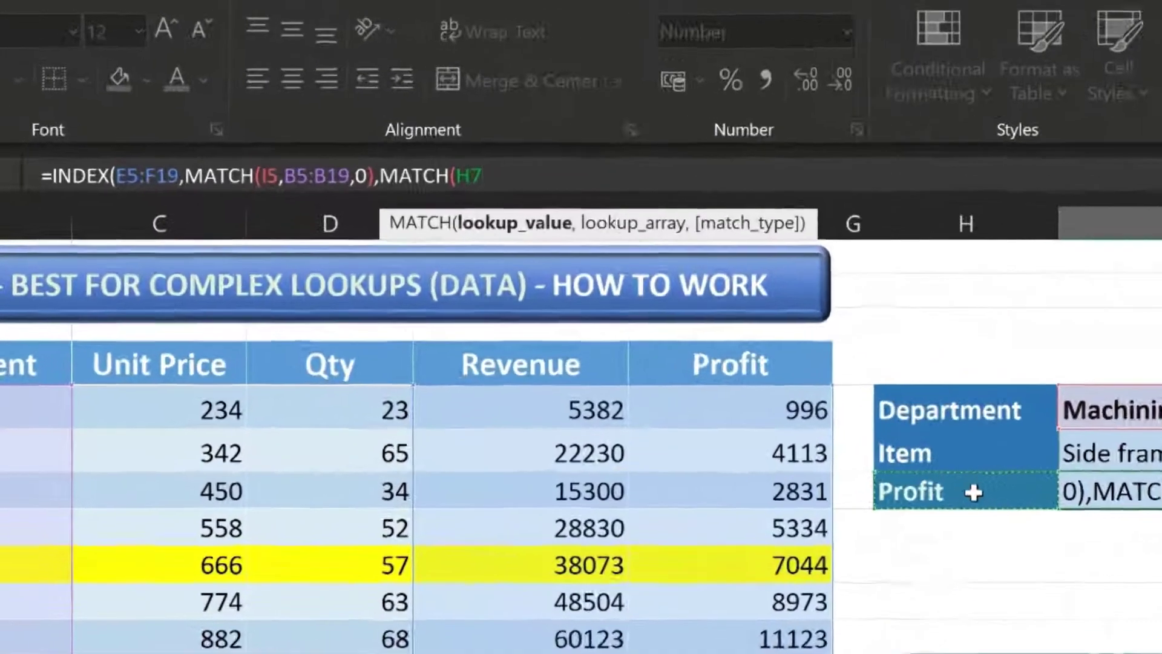
text(,)
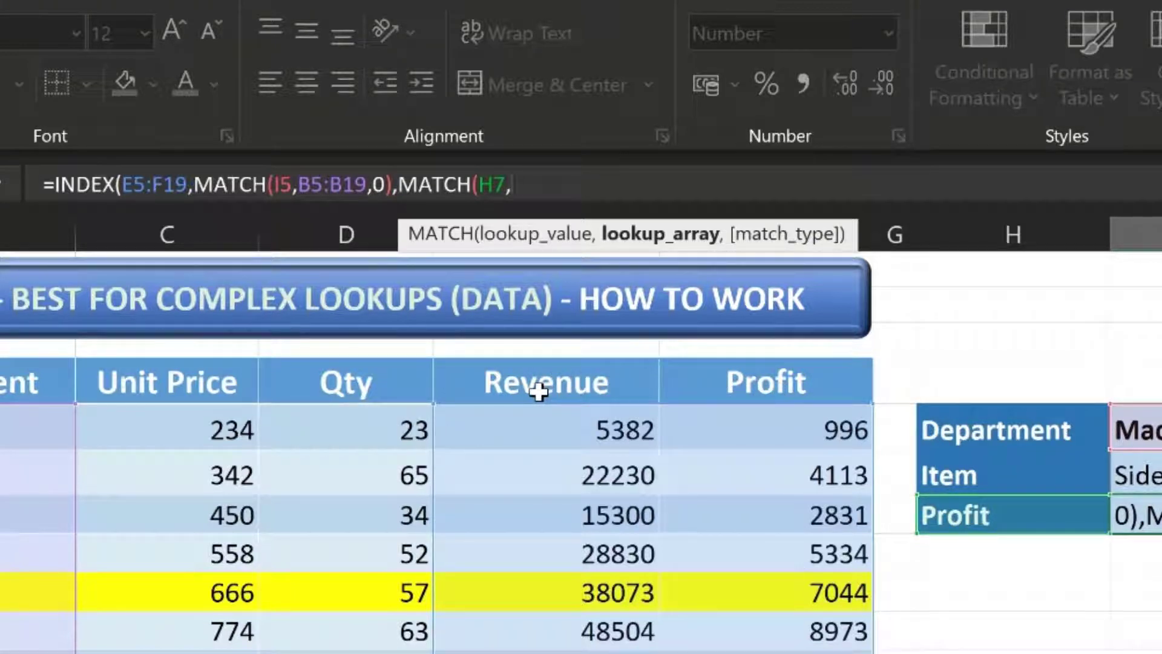
drag(538, 392, 734, 381)
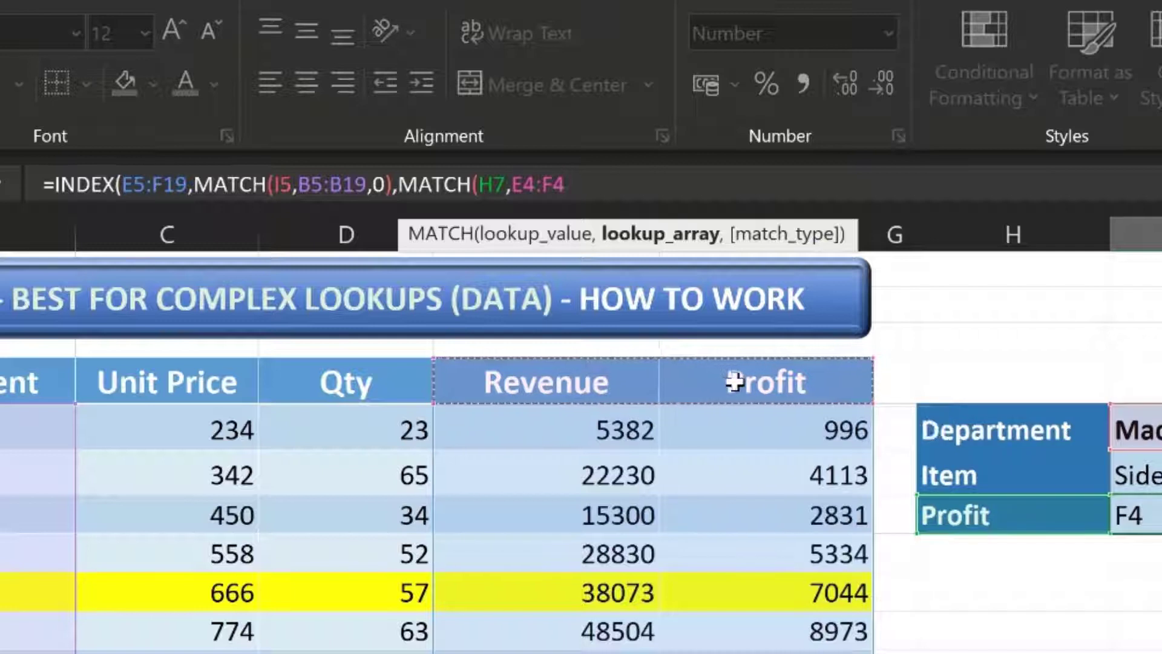
text(,0)
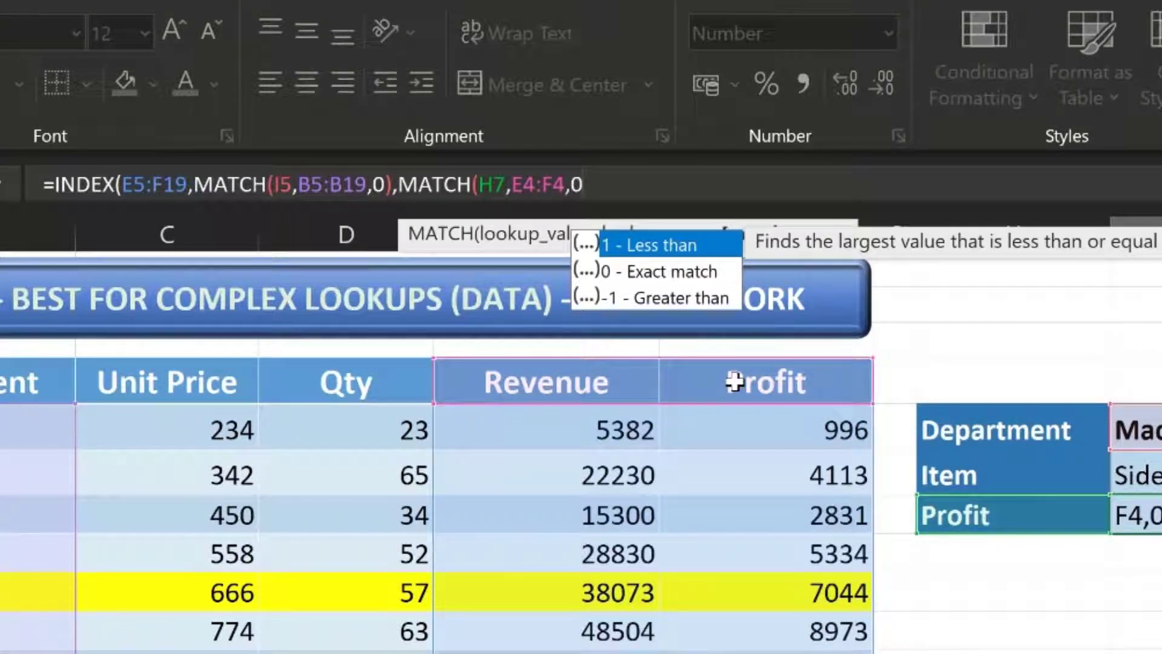
text()))
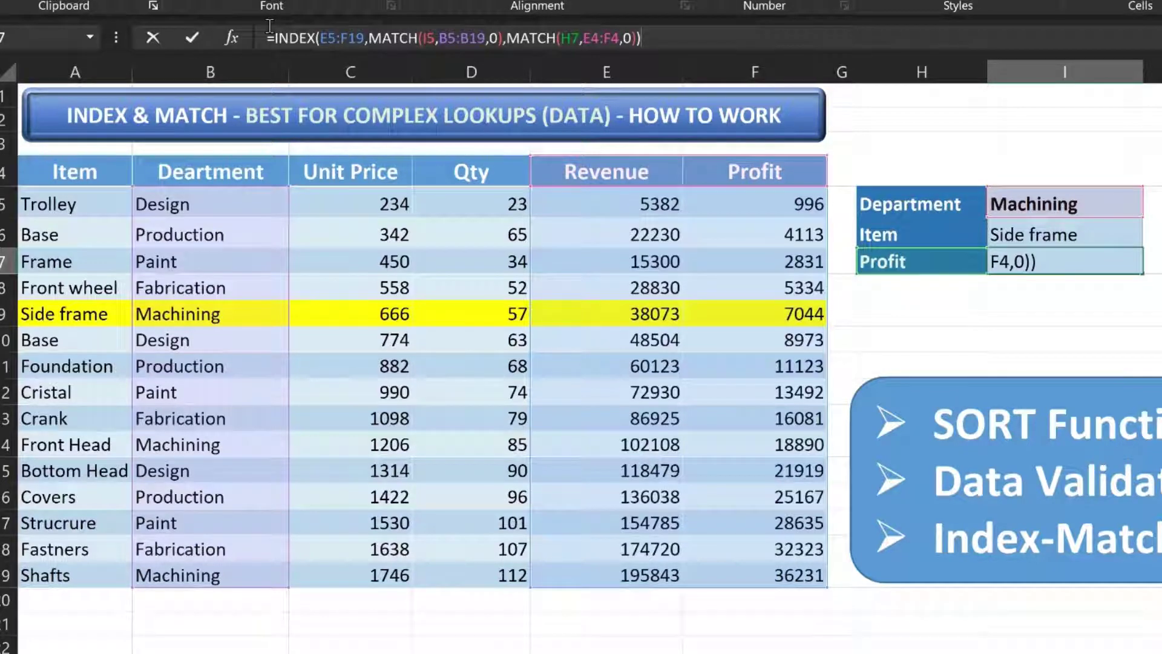
key(Return)
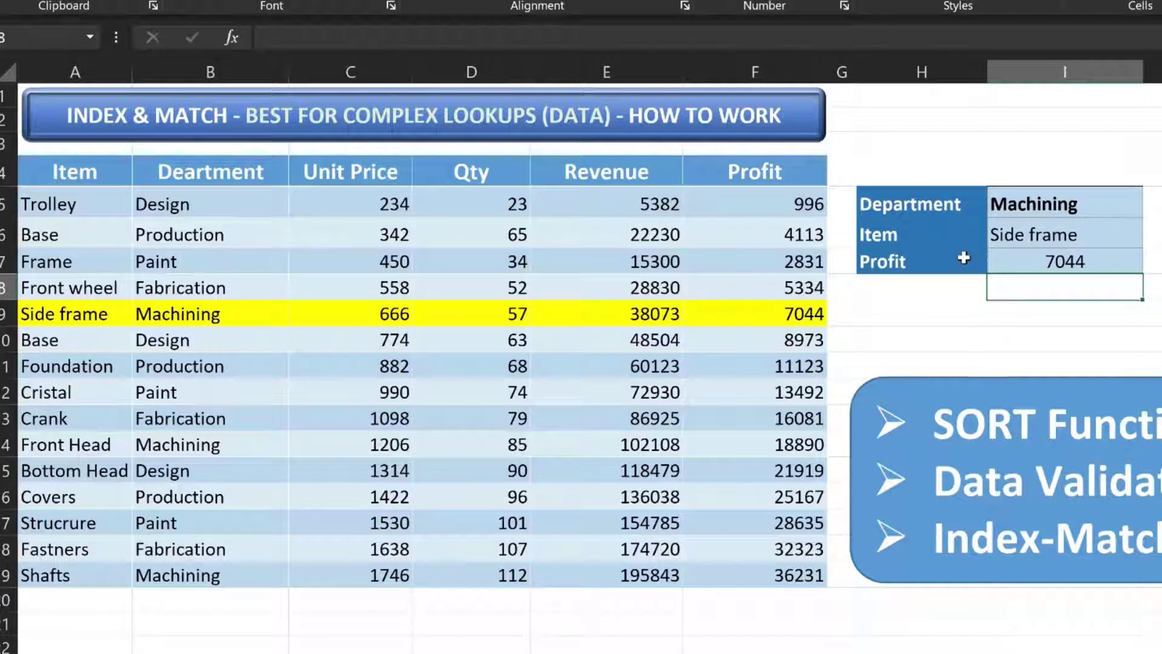
Switch the header dropdown in H7 to Revenue to test the lookup
click(941, 262)
click(997, 263)
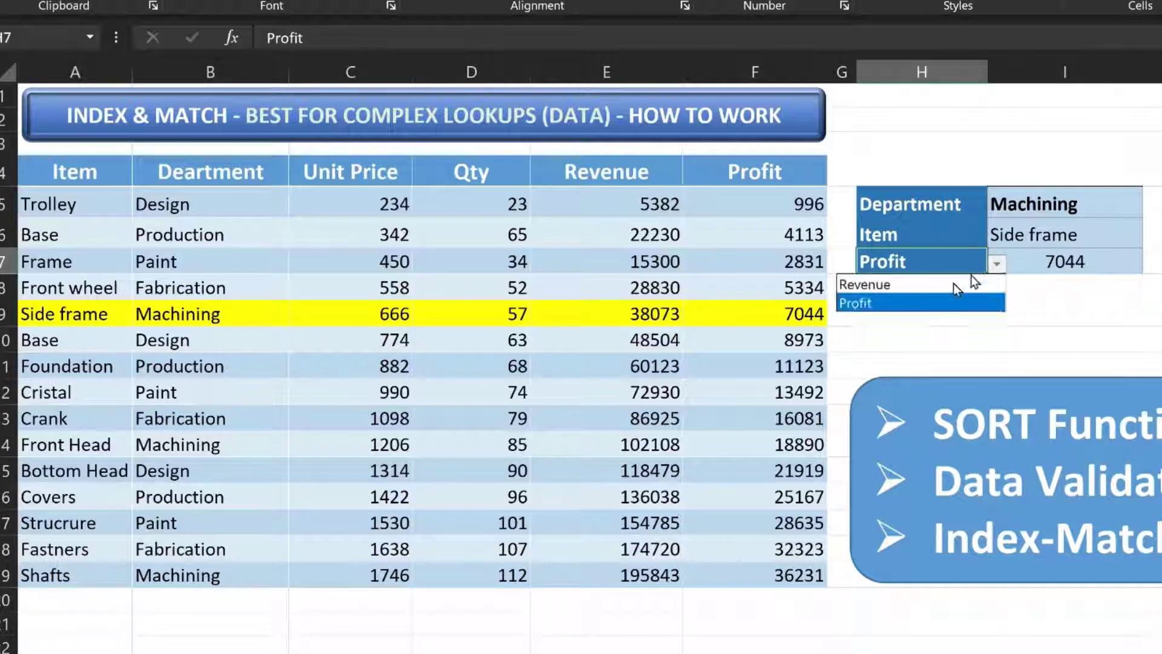
click(946, 285)
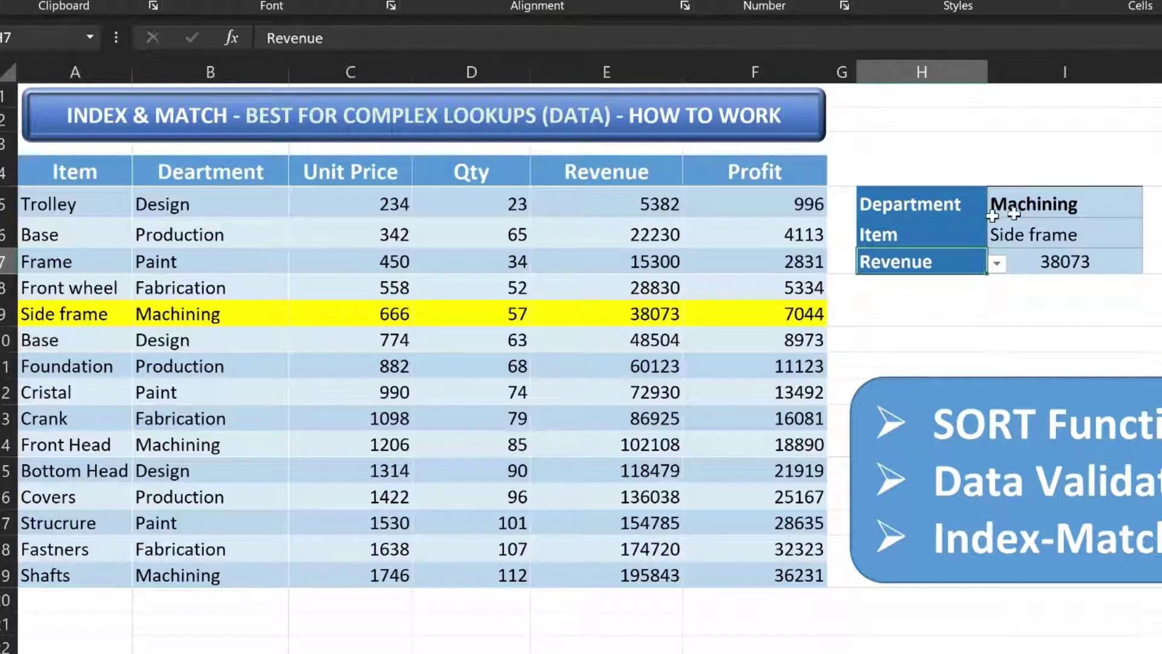
Change the department dropdown in I5 to Paint
click(1043, 208)
click(1153, 211)
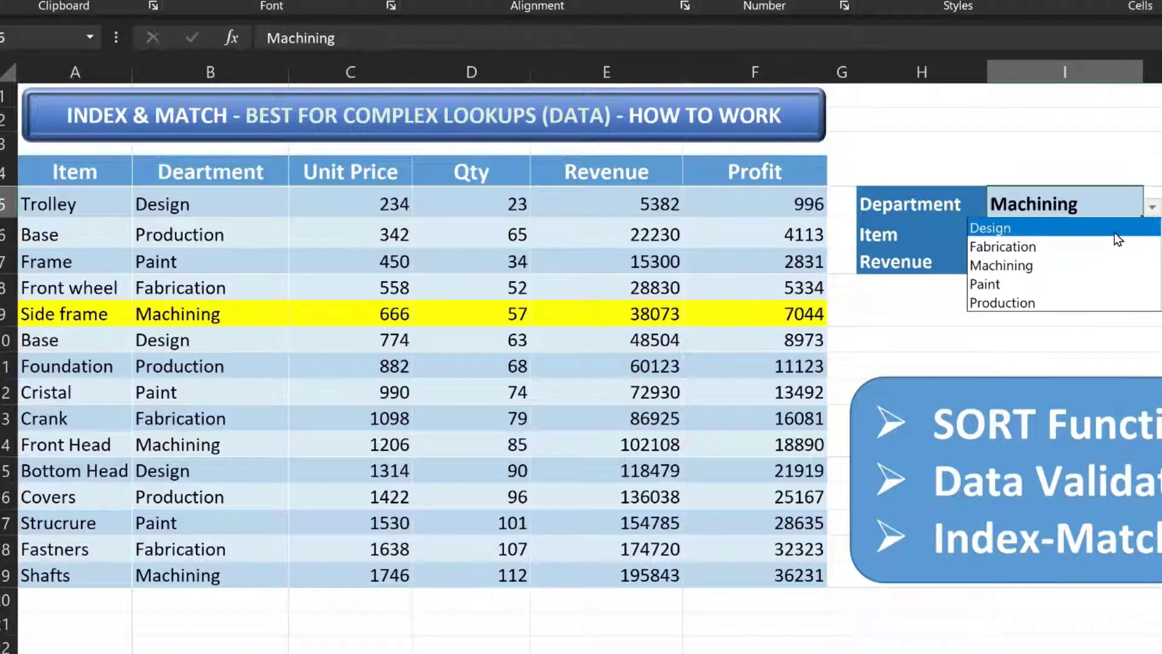
click(1116, 227)
click(1152, 210)
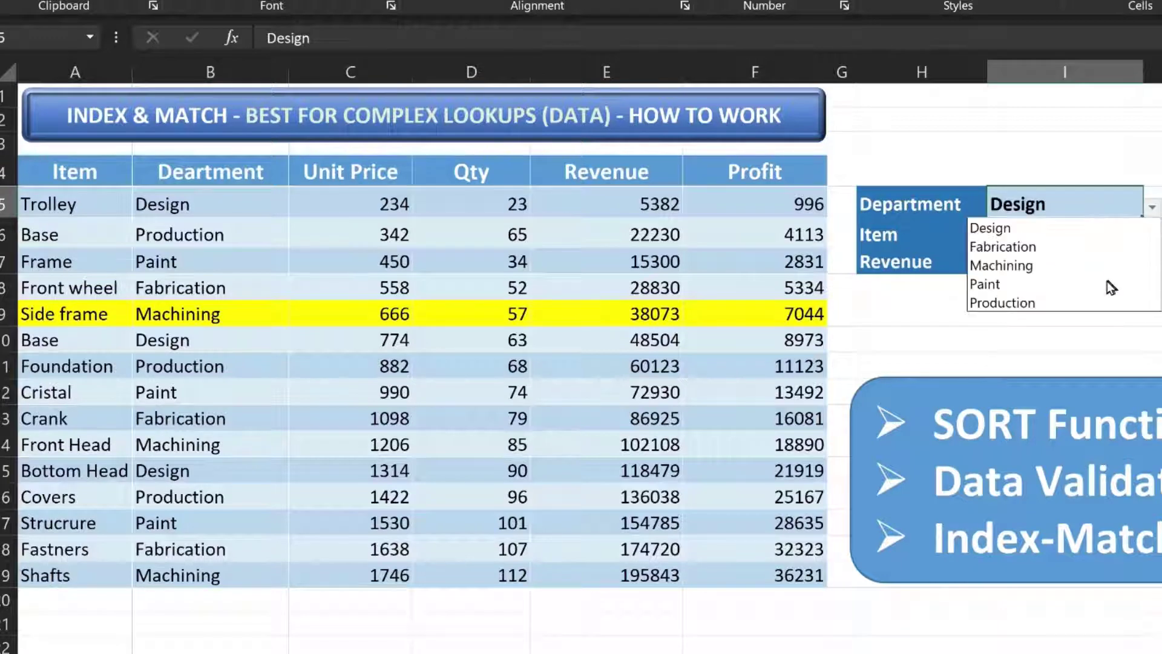
click(1104, 289)
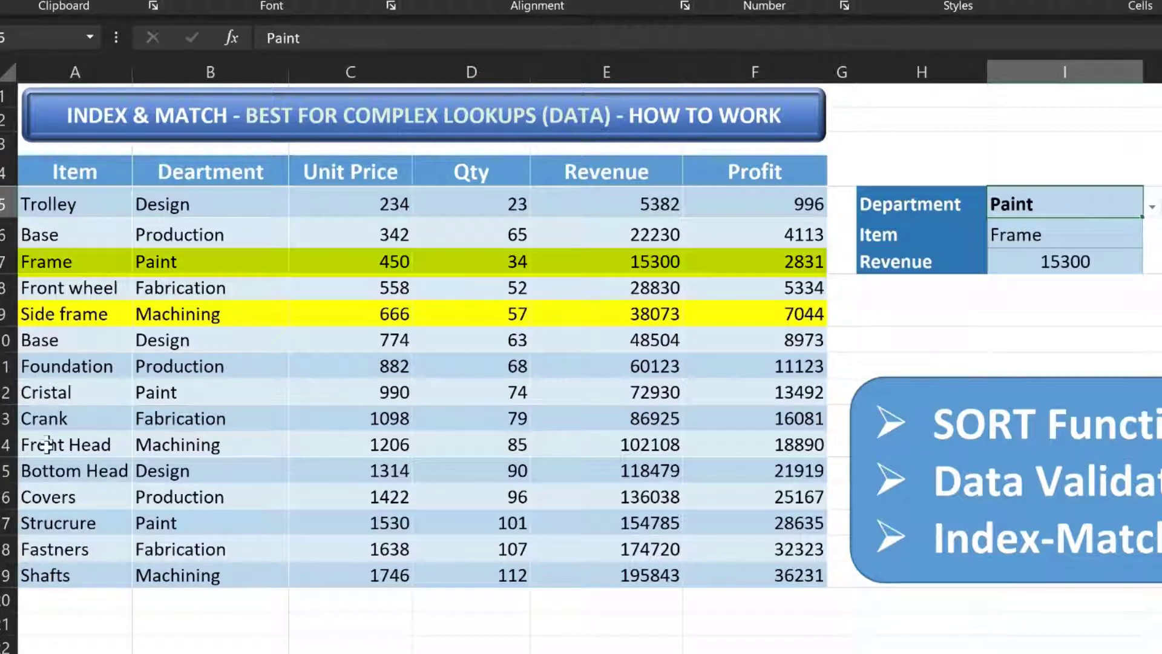
Select the Frame row, then switch the header dropdown in H7 back to Profit
click(82, 391)
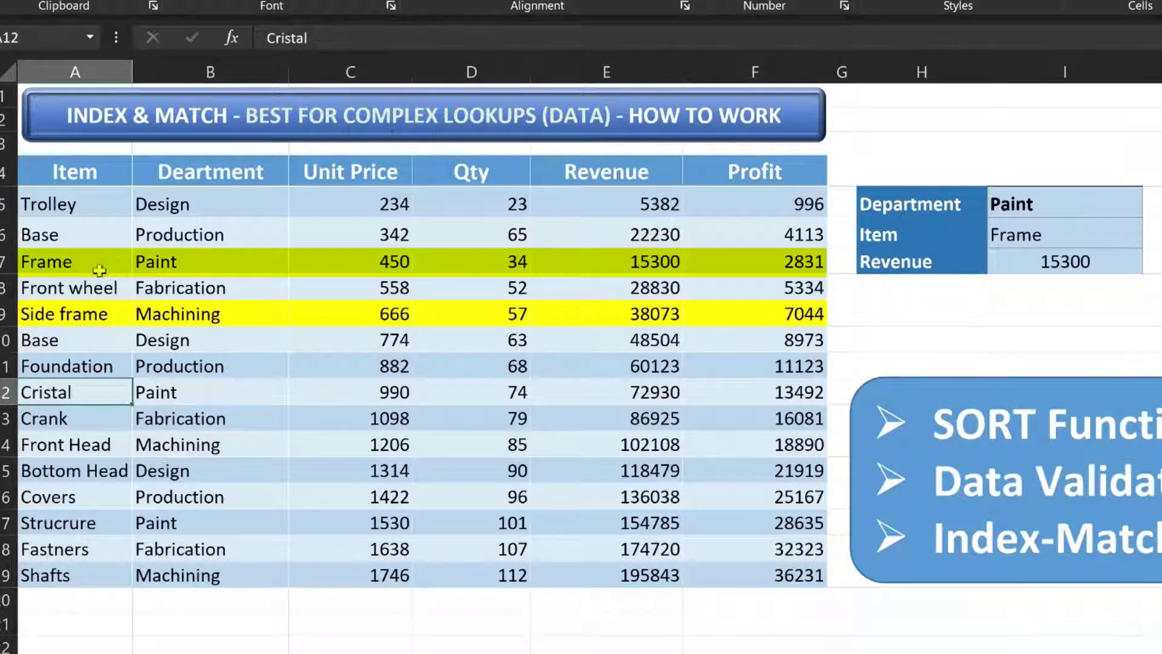
drag(99, 271, 786, 261)
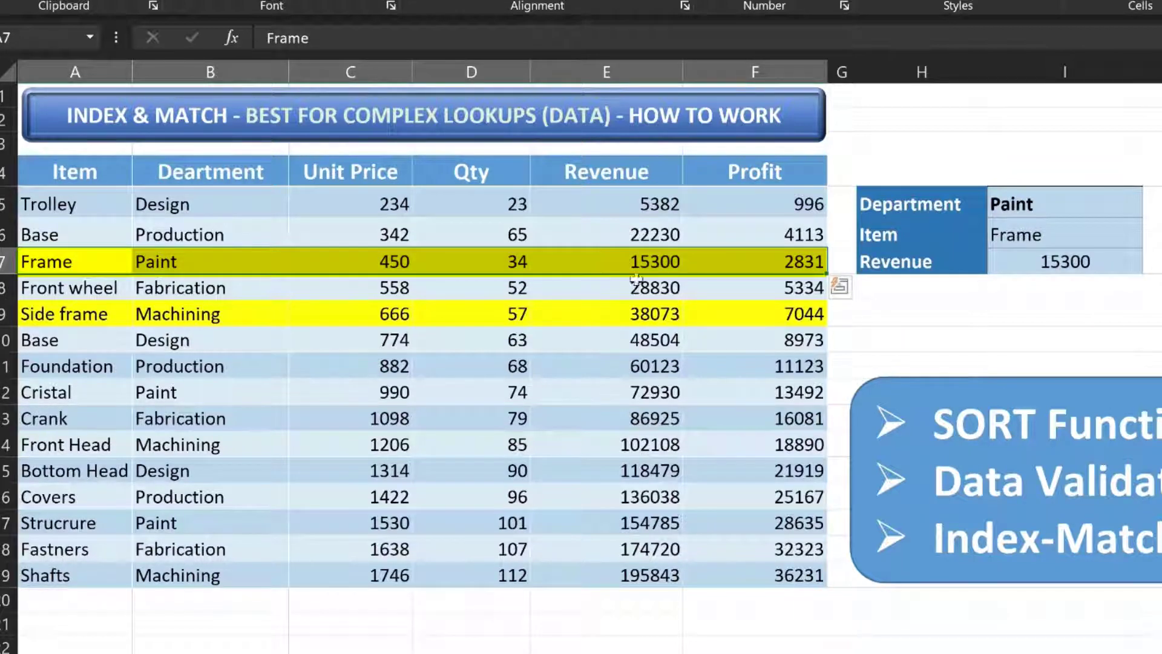
click(962, 262)
click(995, 265)
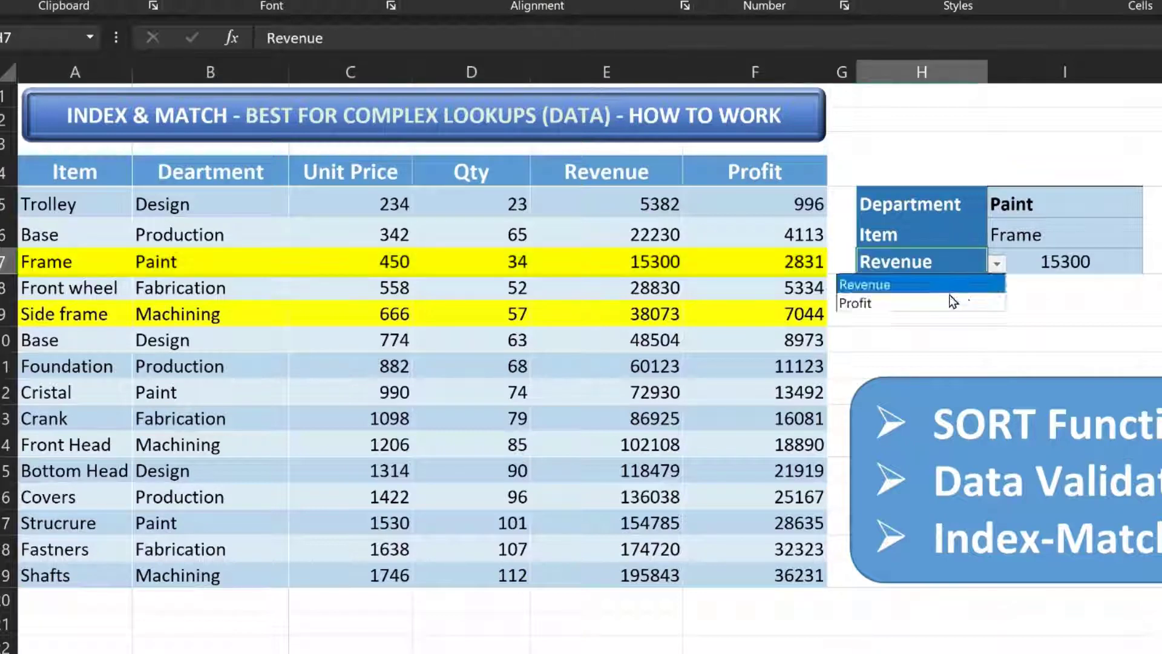
click(921, 285)
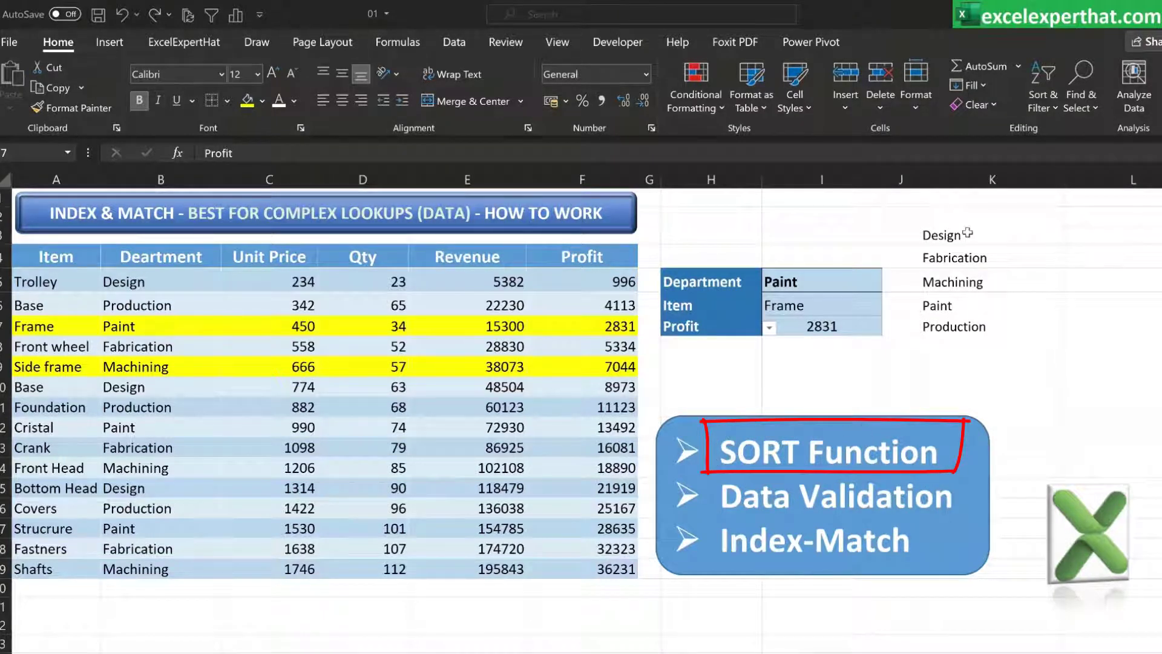
Review the SORT spill list in K3:K7, the department dropdown in I5 and the Department column B5:B19
click(1000, 237)
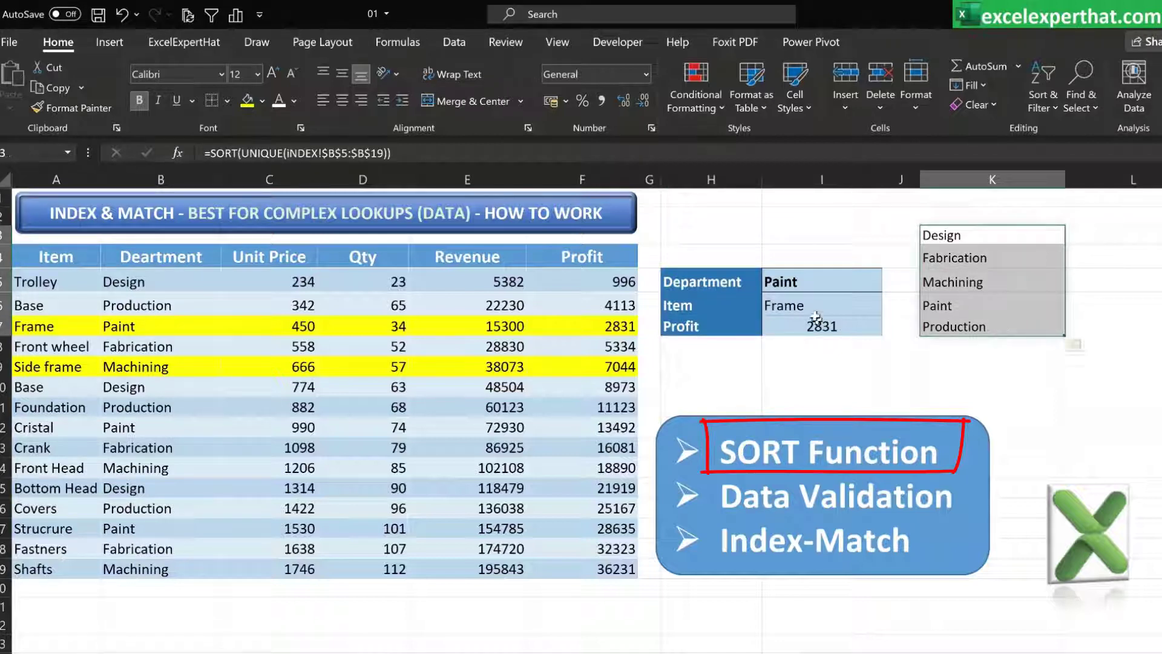
click(803, 285)
click(890, 284)
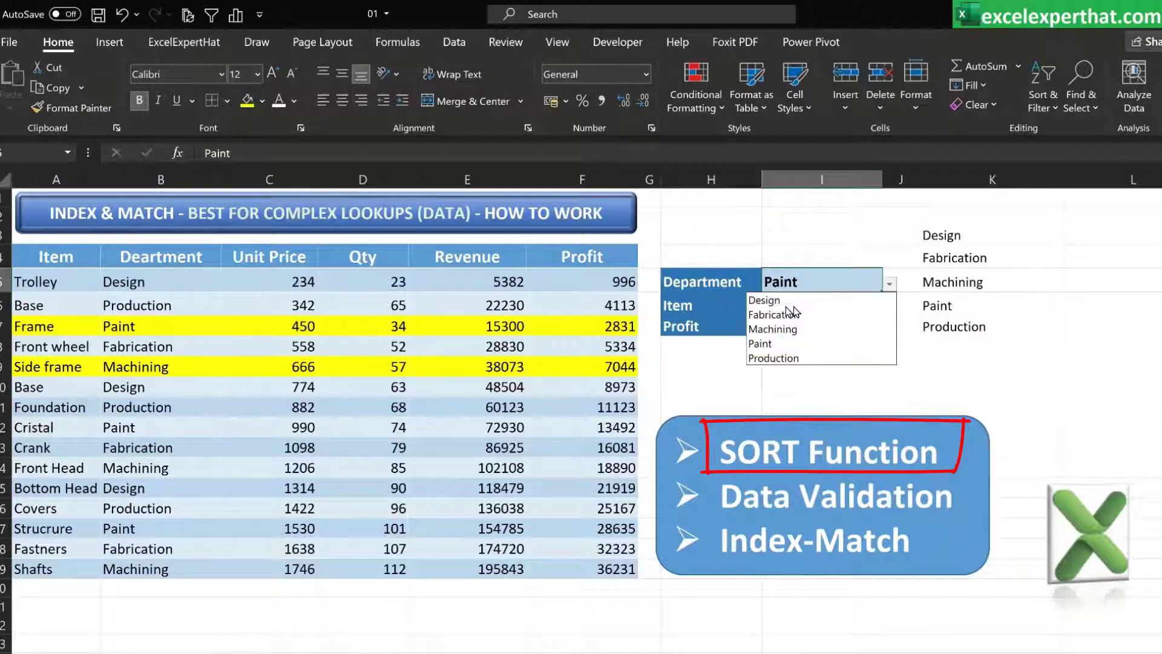
key(Escape)
drag(132, 277, 107, 572)
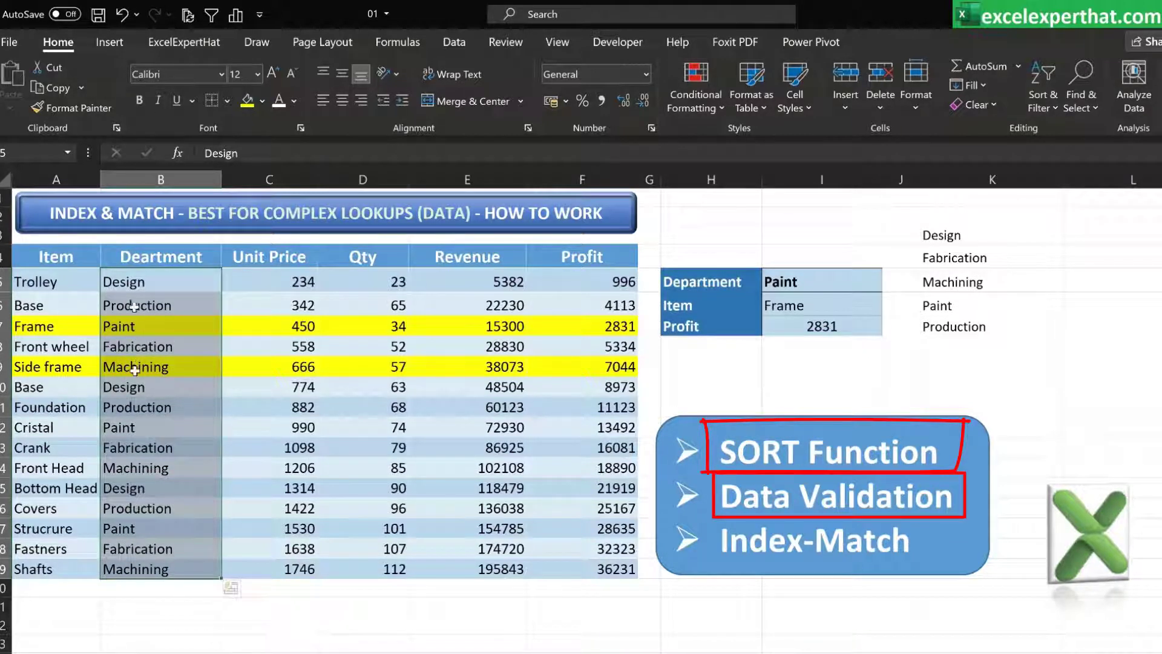
drag(984, 241, 993, 330)
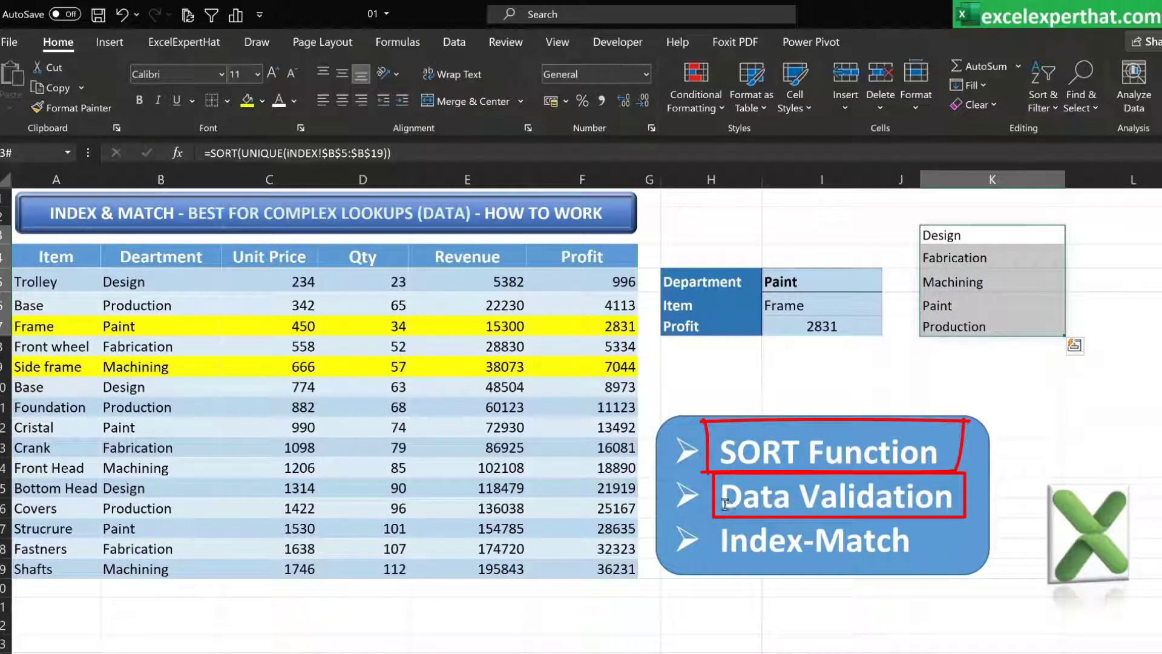
drag(725, 504, 911, 508)
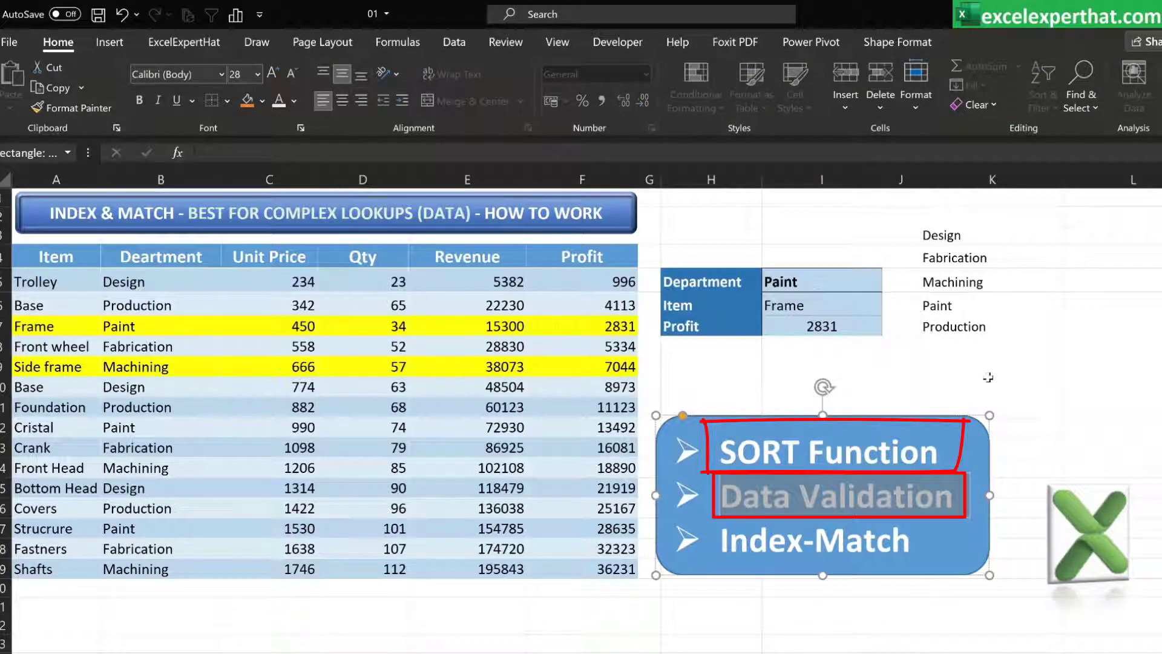
click(956, 387)
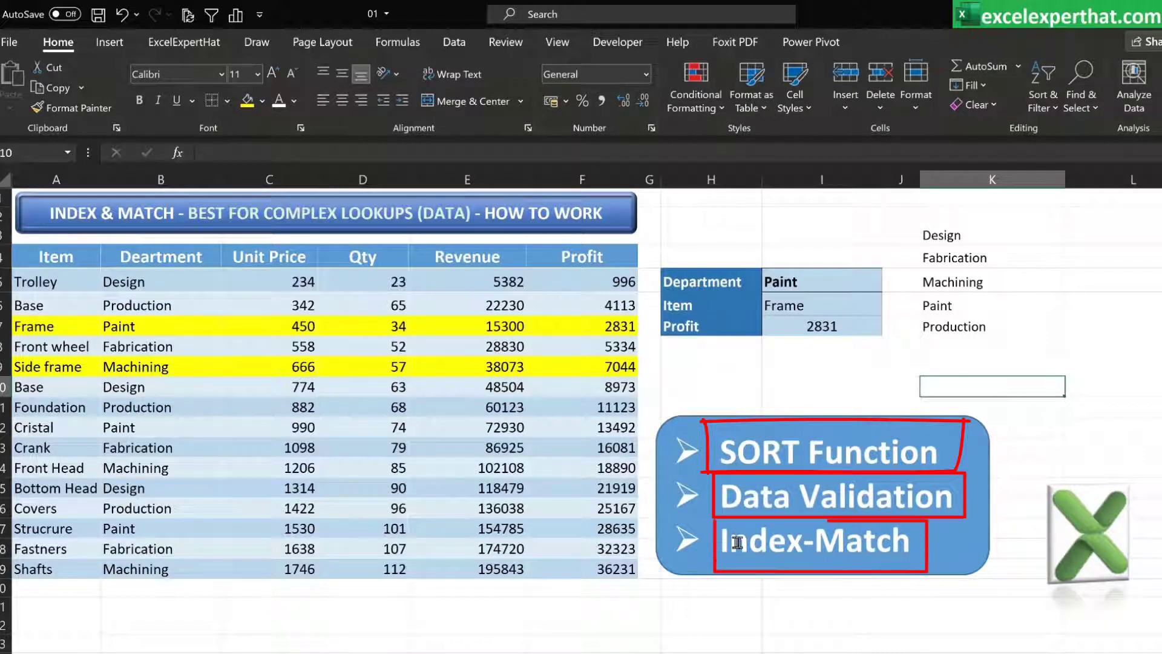
drag(803, 540, 732, 544)
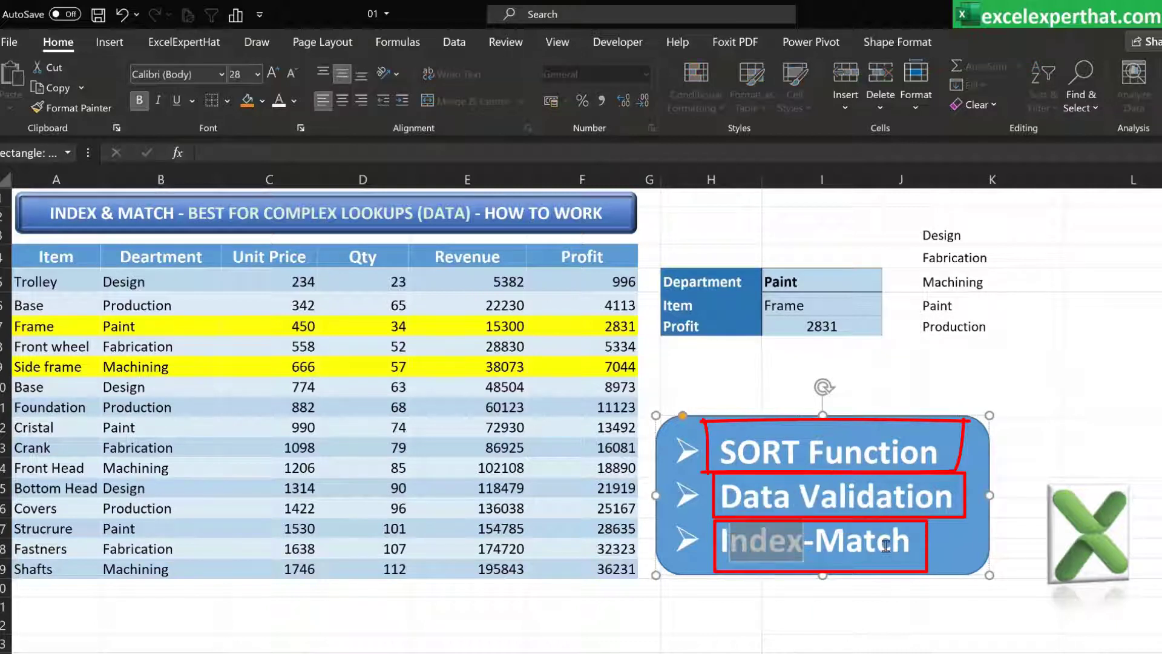
triple_click(817, 545)
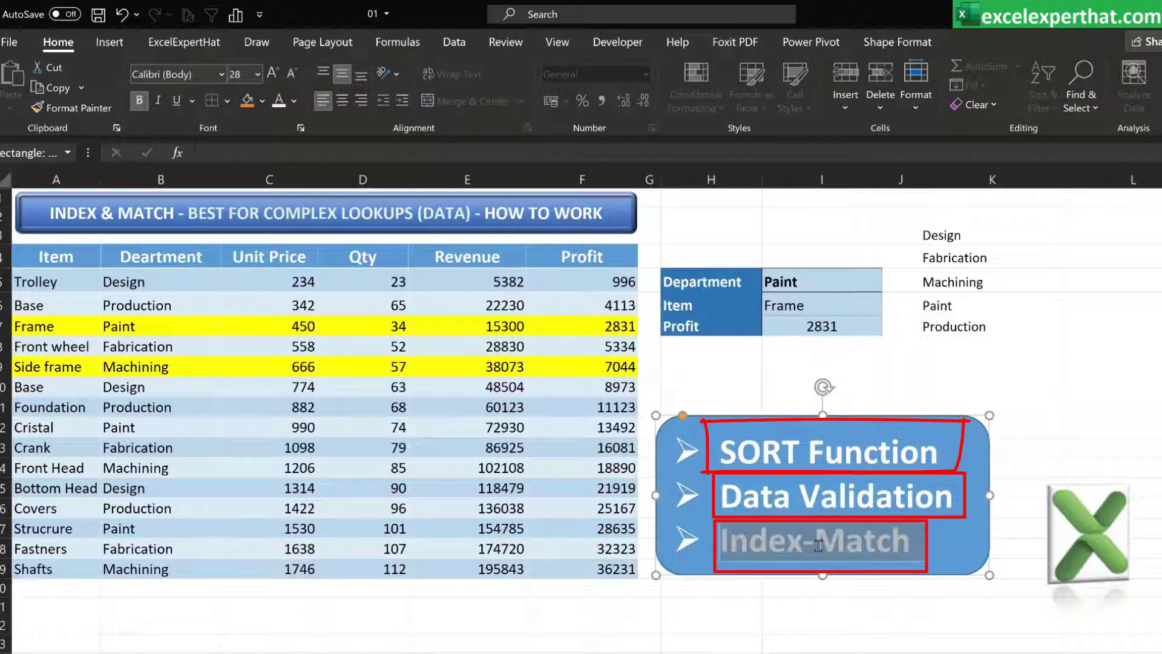
click(1025, 546)
drag(740, 539, 905, 554)
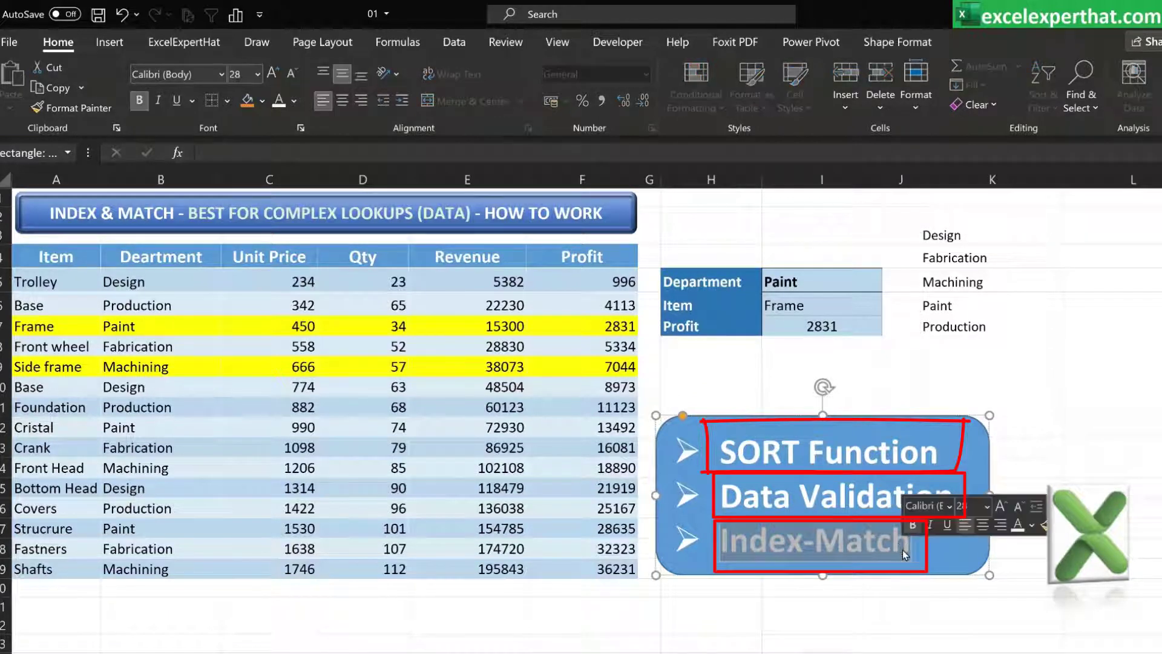
click(902, 380)
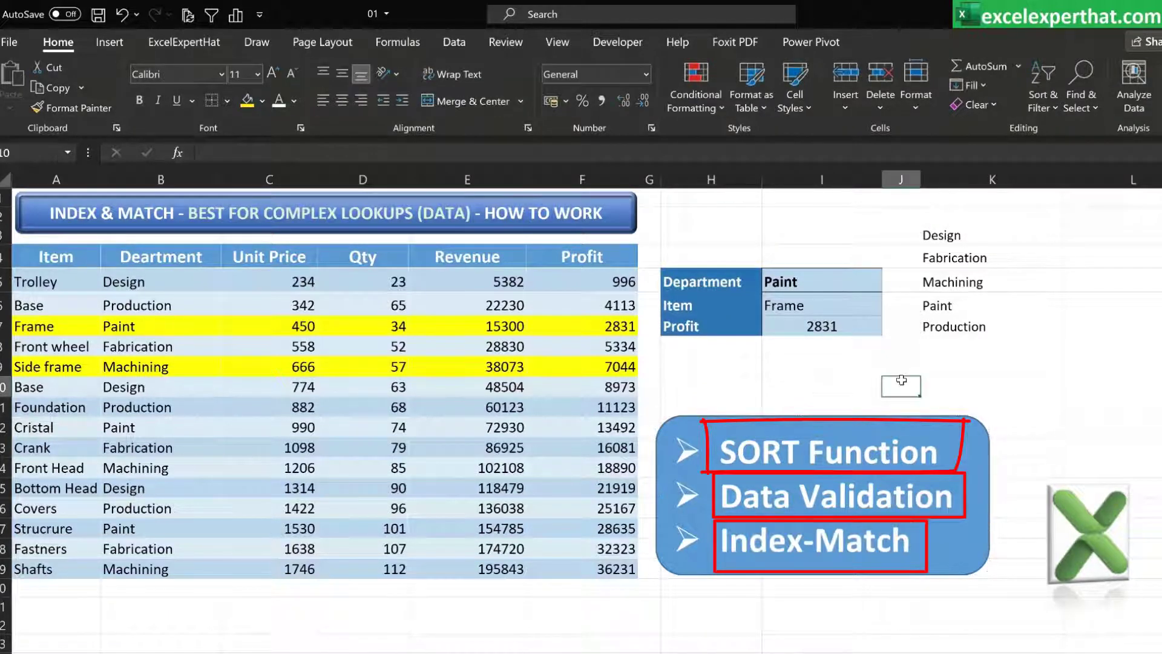